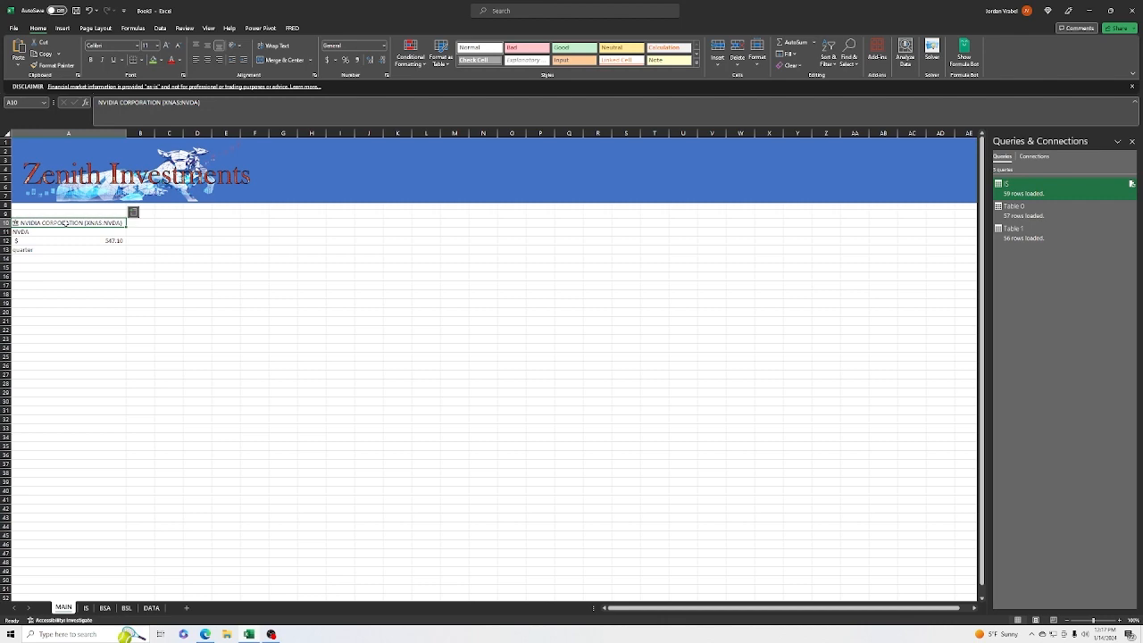
# - Replace the stock in cell A10 with CCJ, choosing Cameco Corporation on the New York Stock Exchange
pyautogui.write('CCJ')
pyautogui.press('Return')
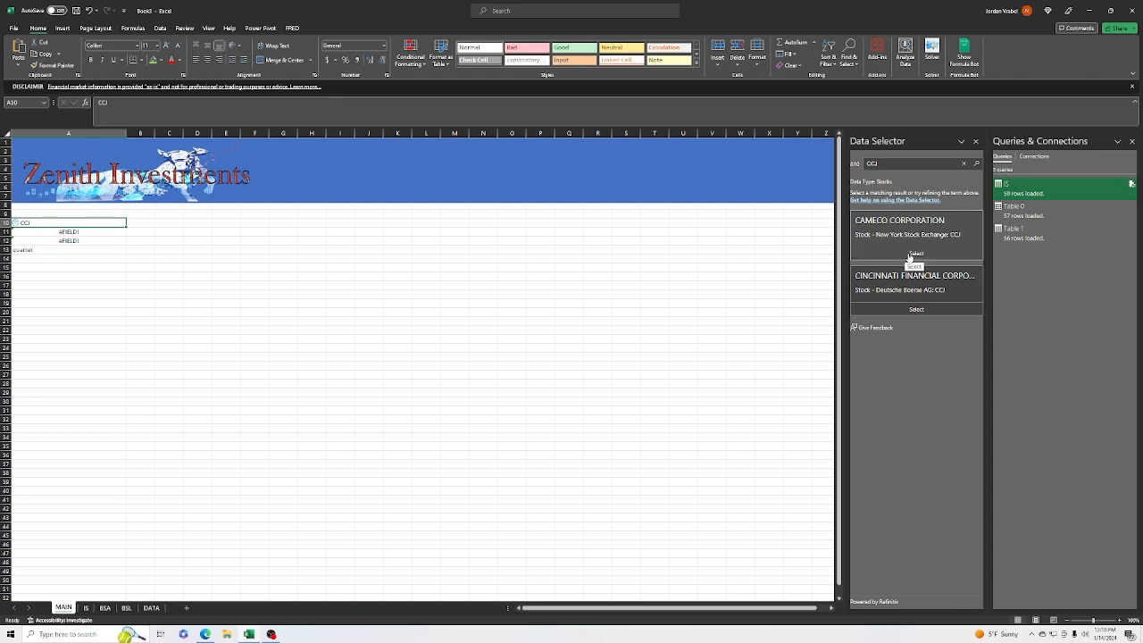
pyautogui.click(909, 256)
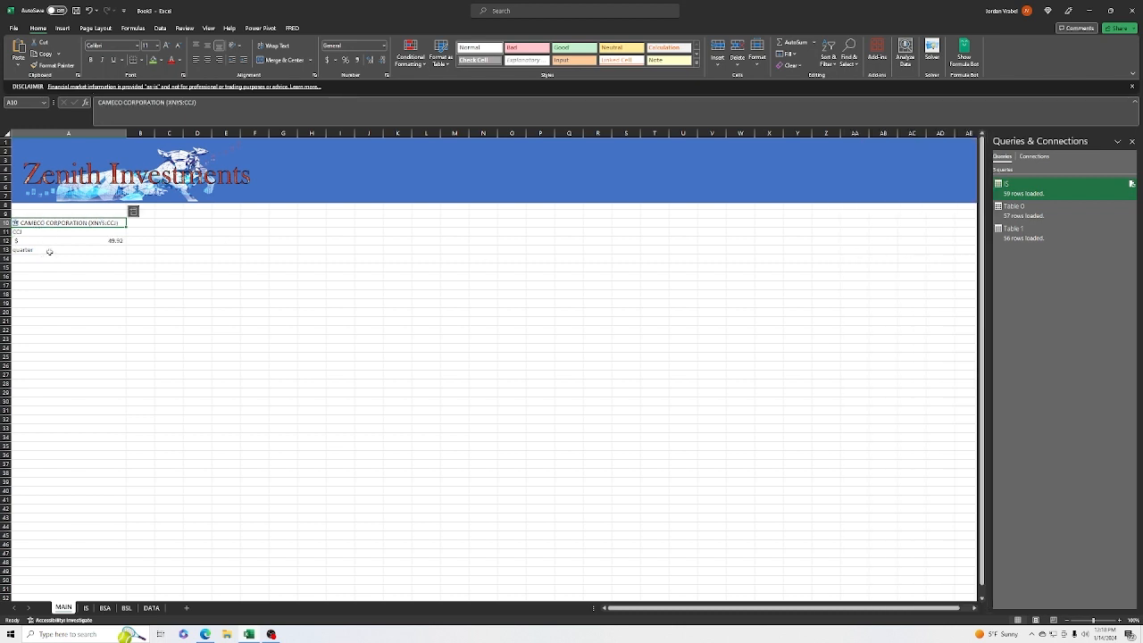
# - Set the reporting period in cell A13 to annual and refresh all data queries
pyautogui.click(81, 252)
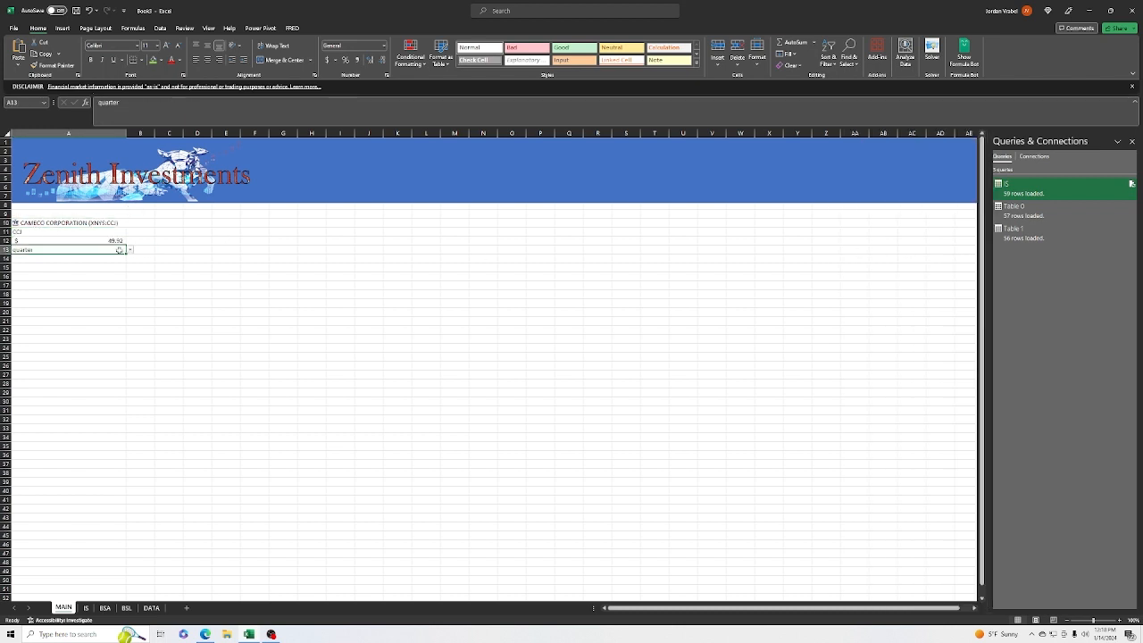
pyautogui.click(131, 250)
pyautogui.click(40, 258)
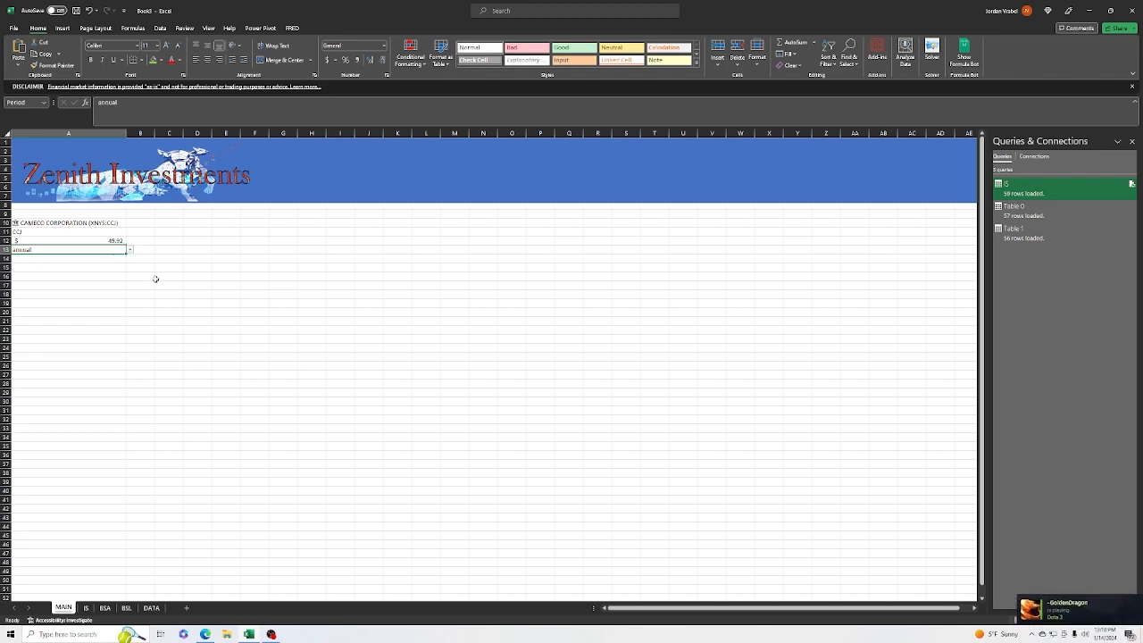
pyautogui.click(160, 28)
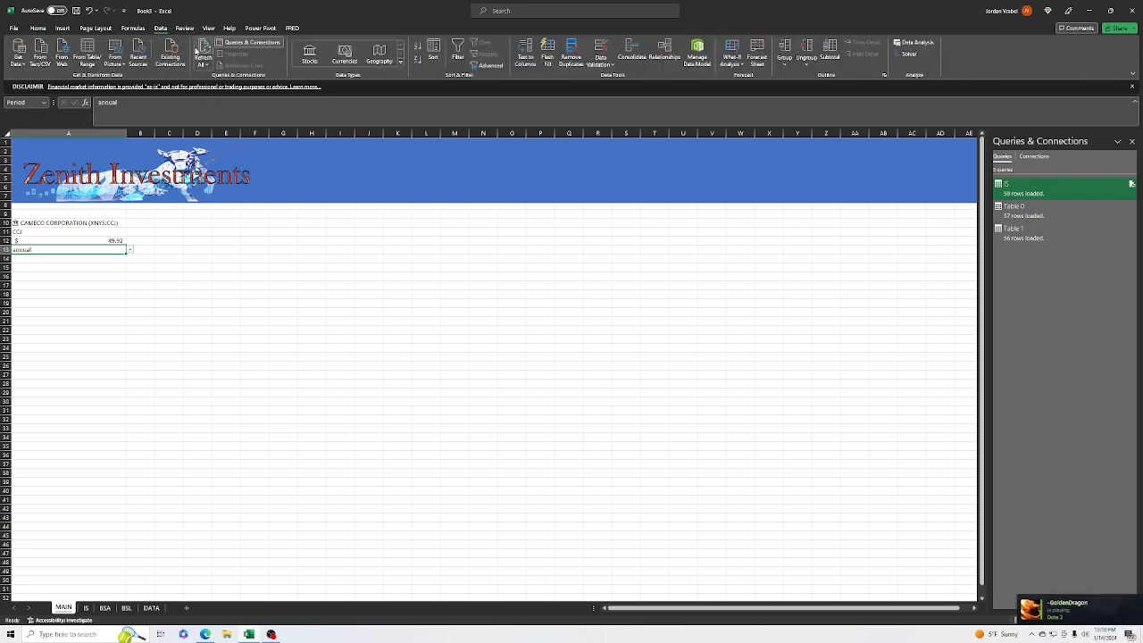
pyautogui.click(203, 49)
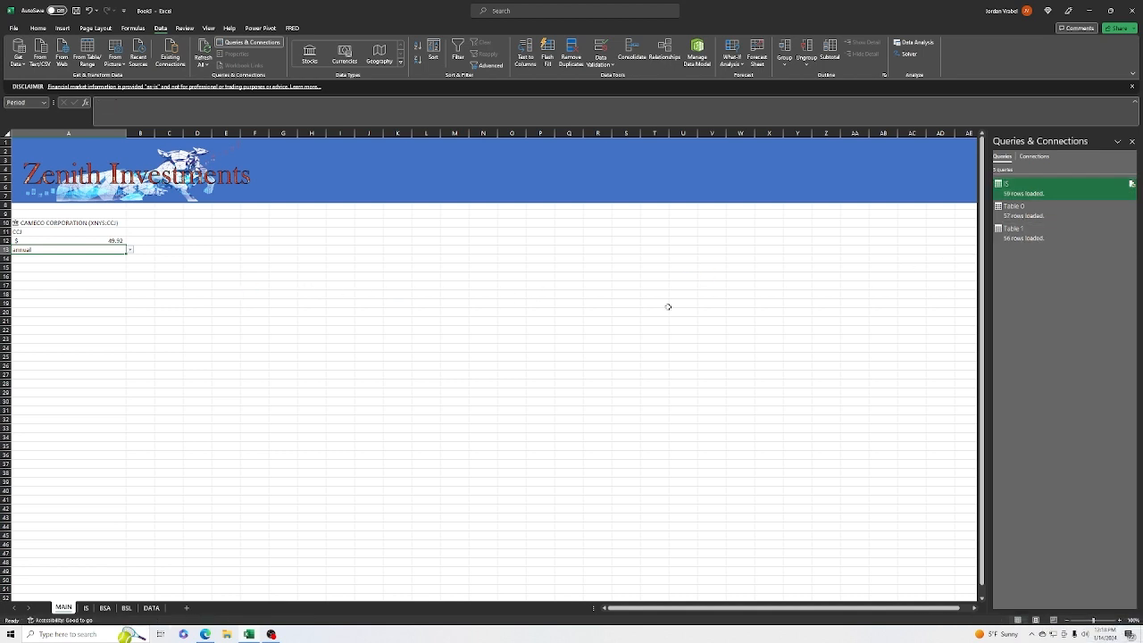
# - Review the refreshed tables on the IS, BSA, BSL and DATA sheets, and return to the MAIN sheet
pyautogui.click(89, 608)
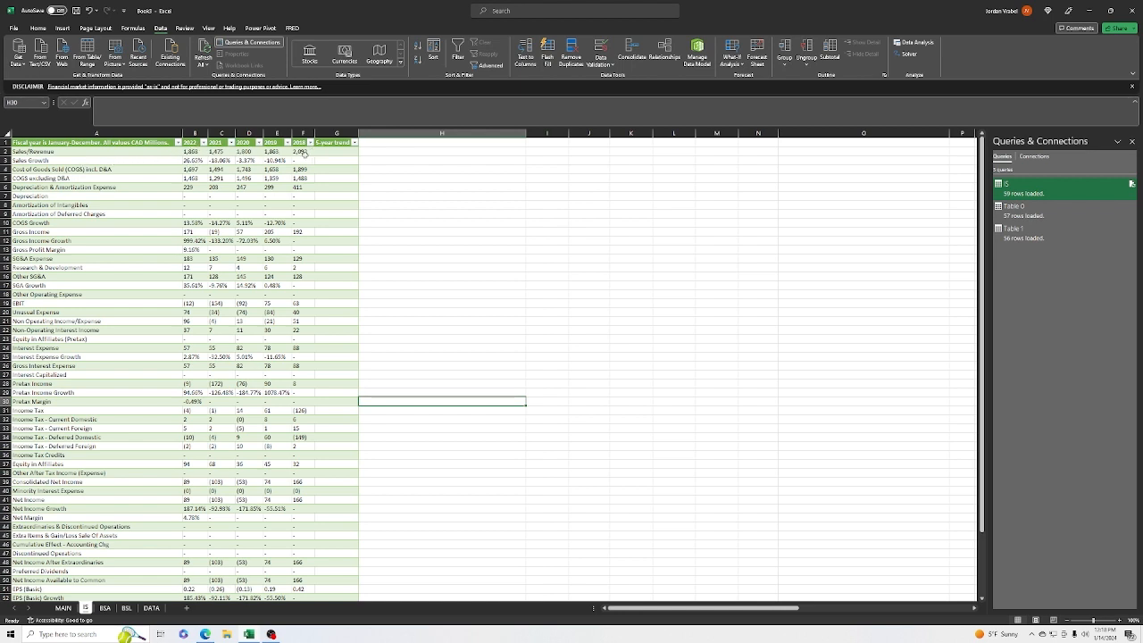
pyautogui.click(104, 608)
pyautogui.click(126, 608)
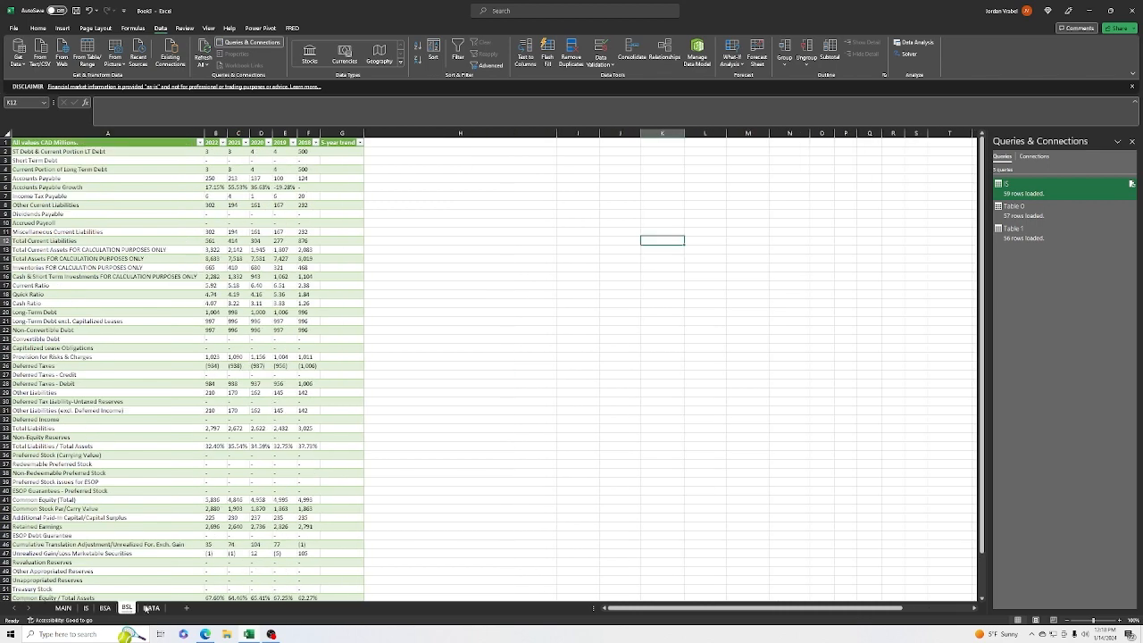
pyautogui.click(151, 608)
pyautogui.click(59, 608)
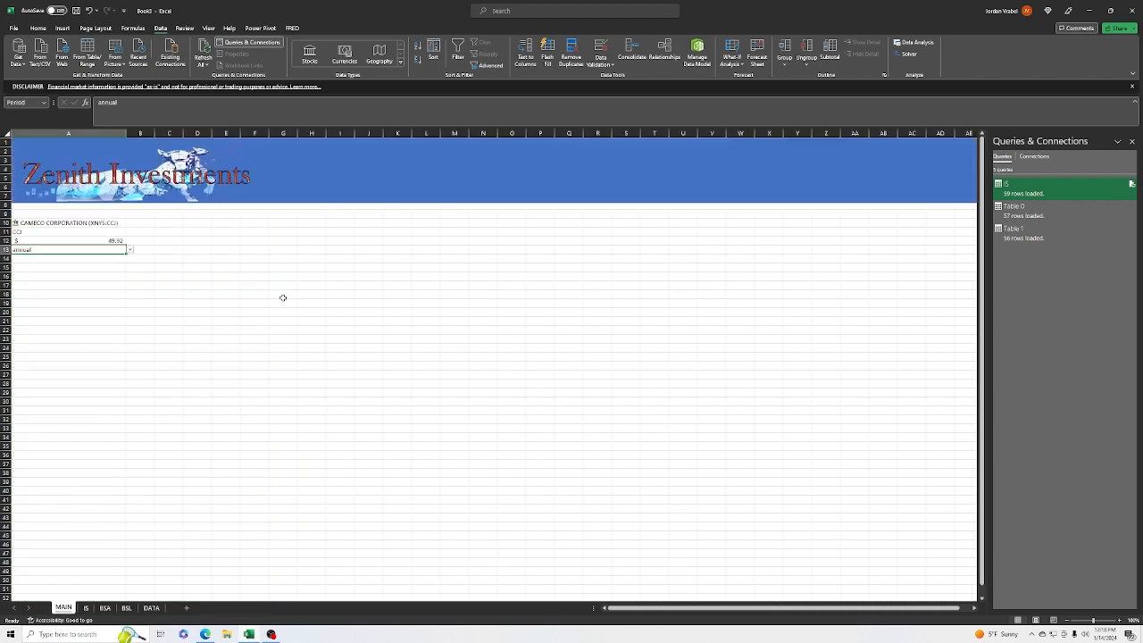
# - Create a new blank workbook
pyautogui.click(14, 27)
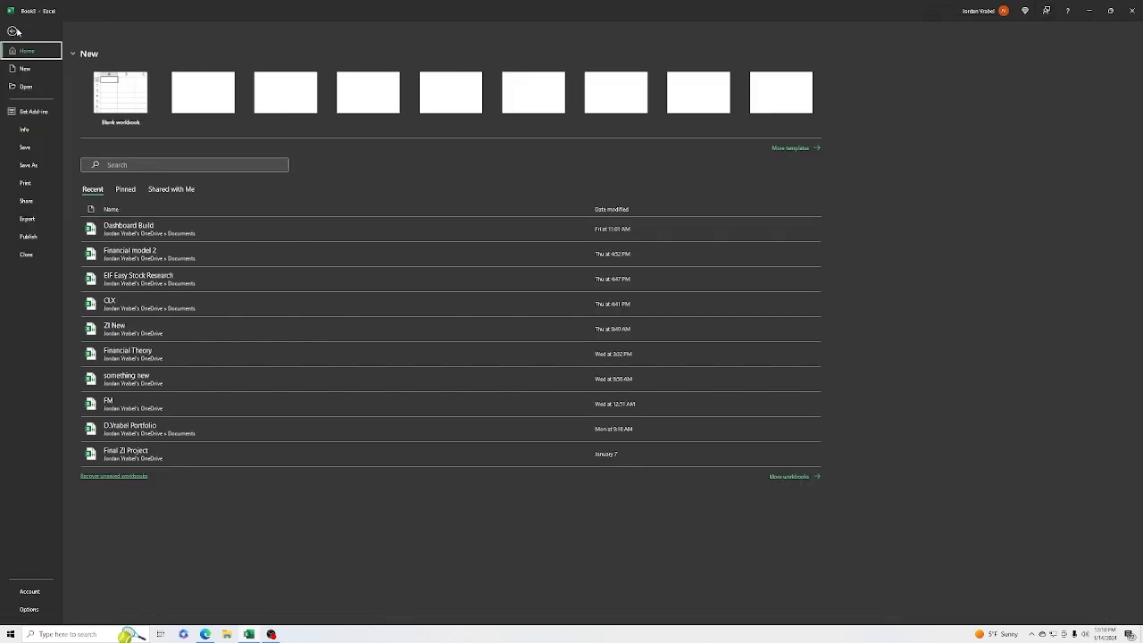
pyautogui.click(33, 70)
pyautogui.click(129, 86)
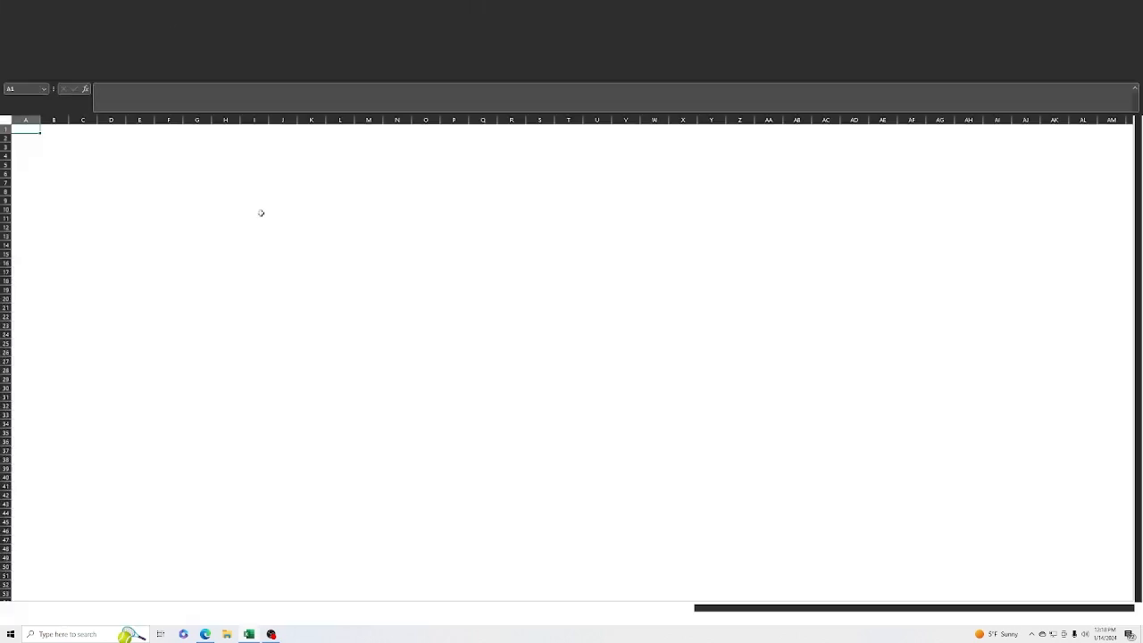
pyautogui.moveTo(82, 244); pyautogui.dragTo(75, 232)
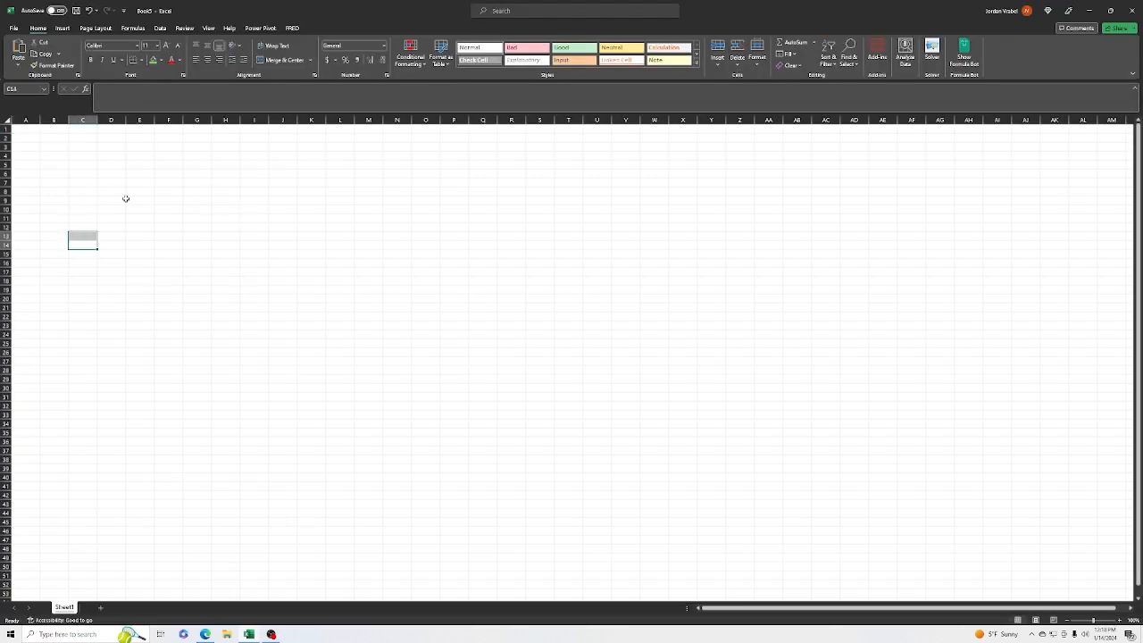
pyautogui.click(106, 217)
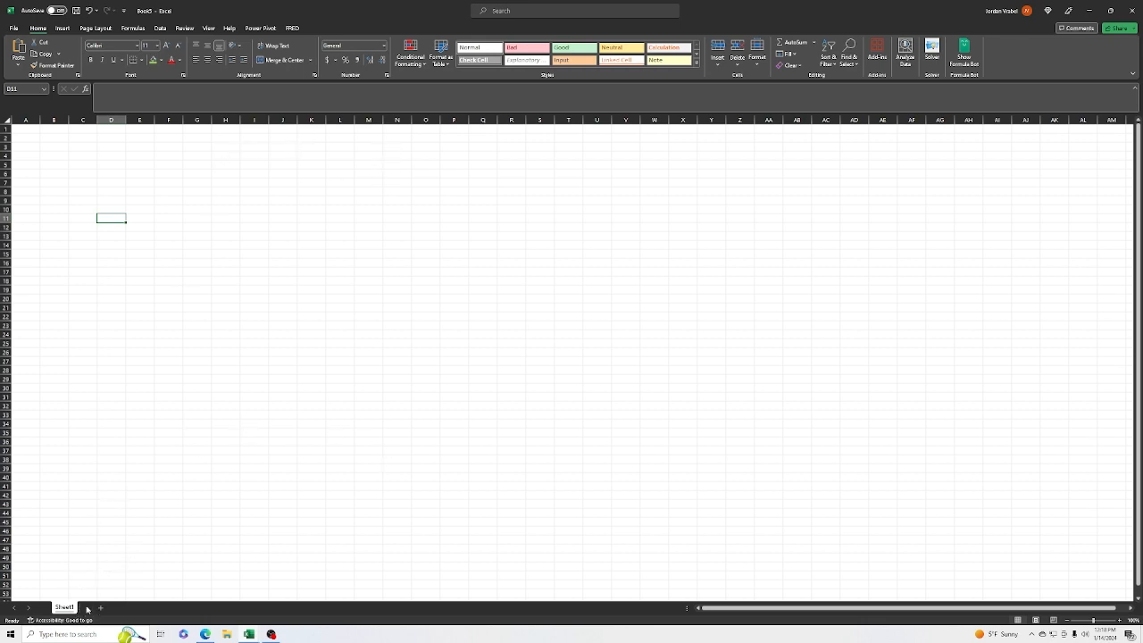
# - Enter NVDA in cell A10 as a Stocks data type using the Nasdaq listing, and autofit column A
pyautogui.click(34, 209)
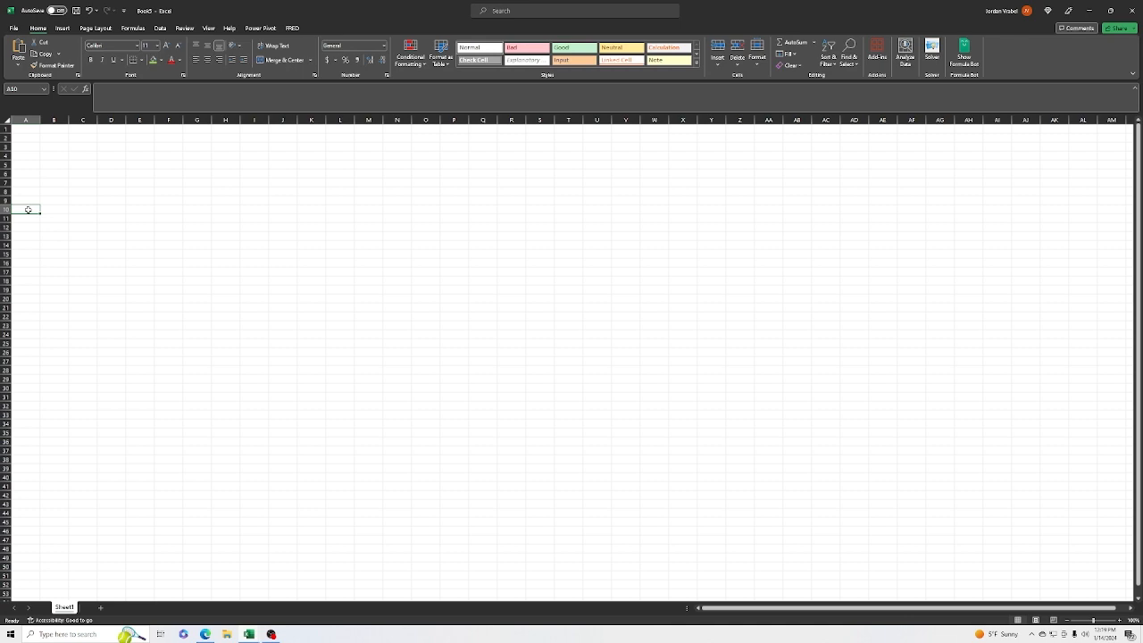
pyautogui.write('NVDA')
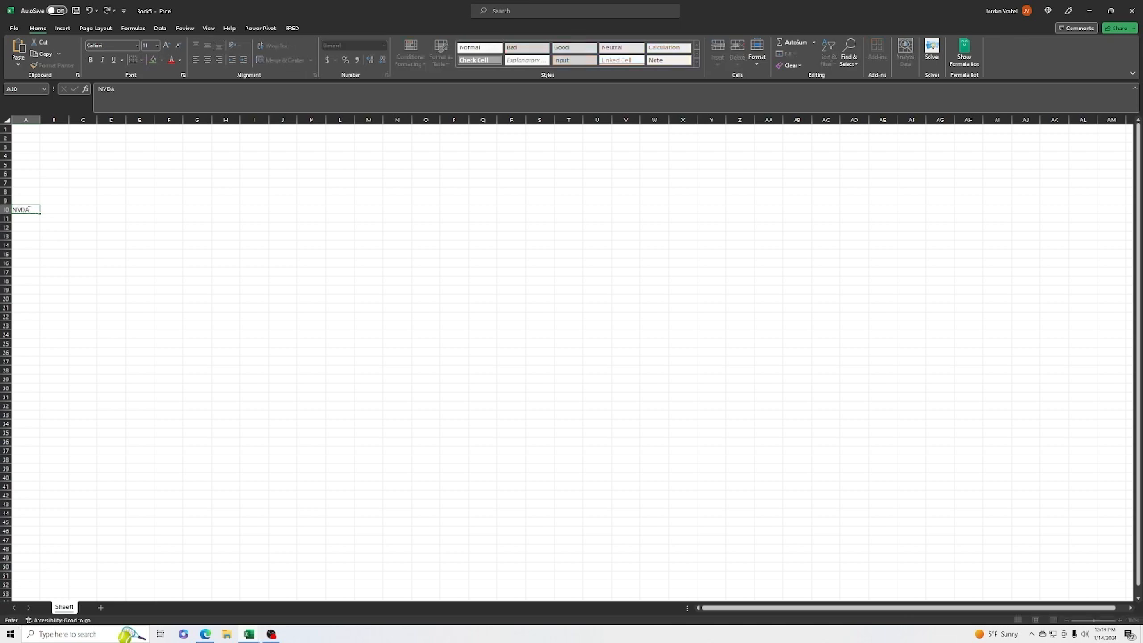
pyautogui.press('Return')
pyautogui.click(27, 209)
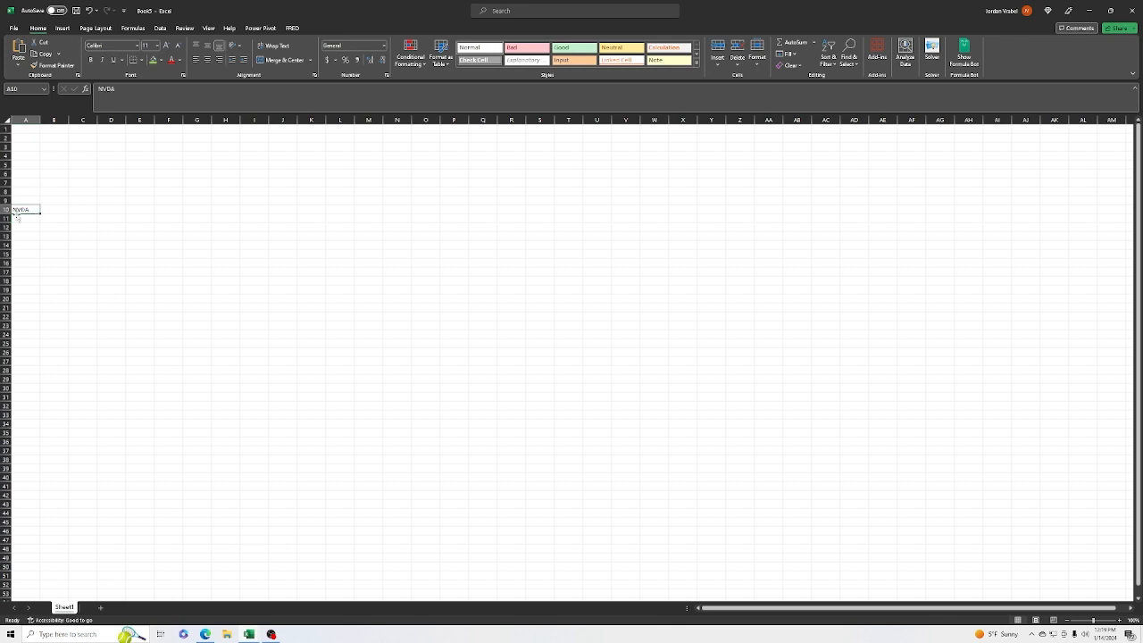
pyautogui.click(161, 29)
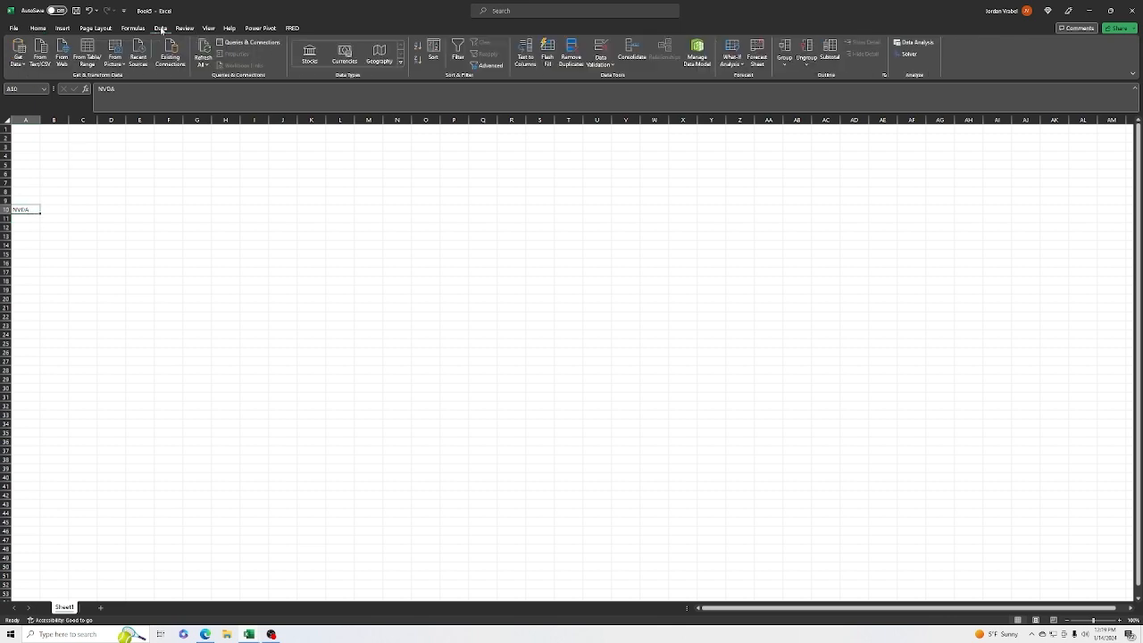
pyautogui.click(309, 57)
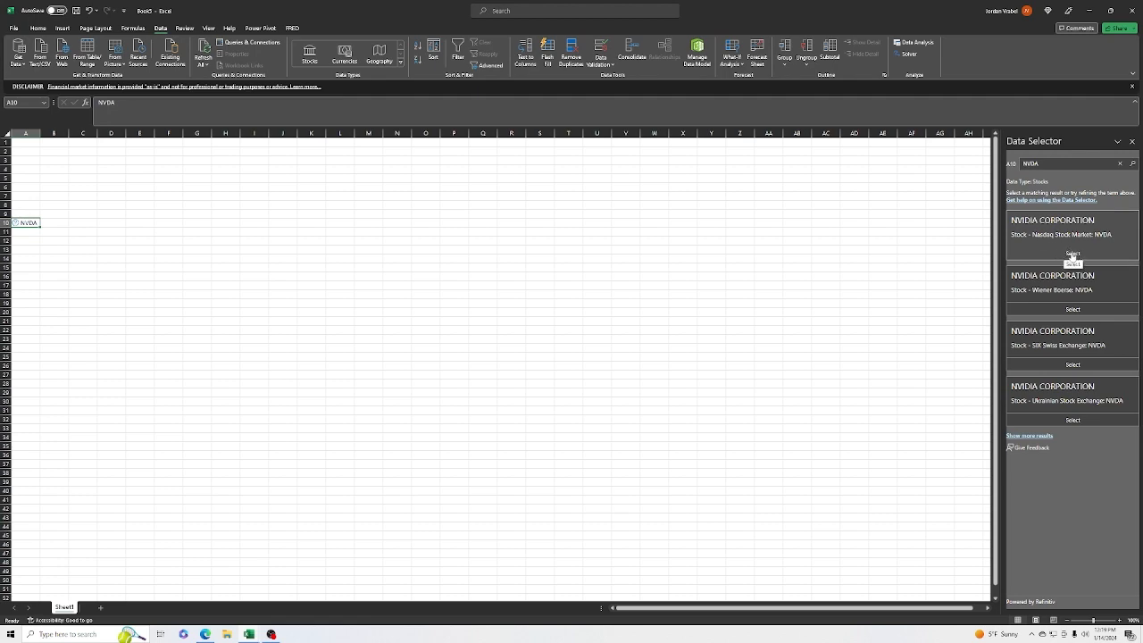
pyautogui.click(1072, 254)
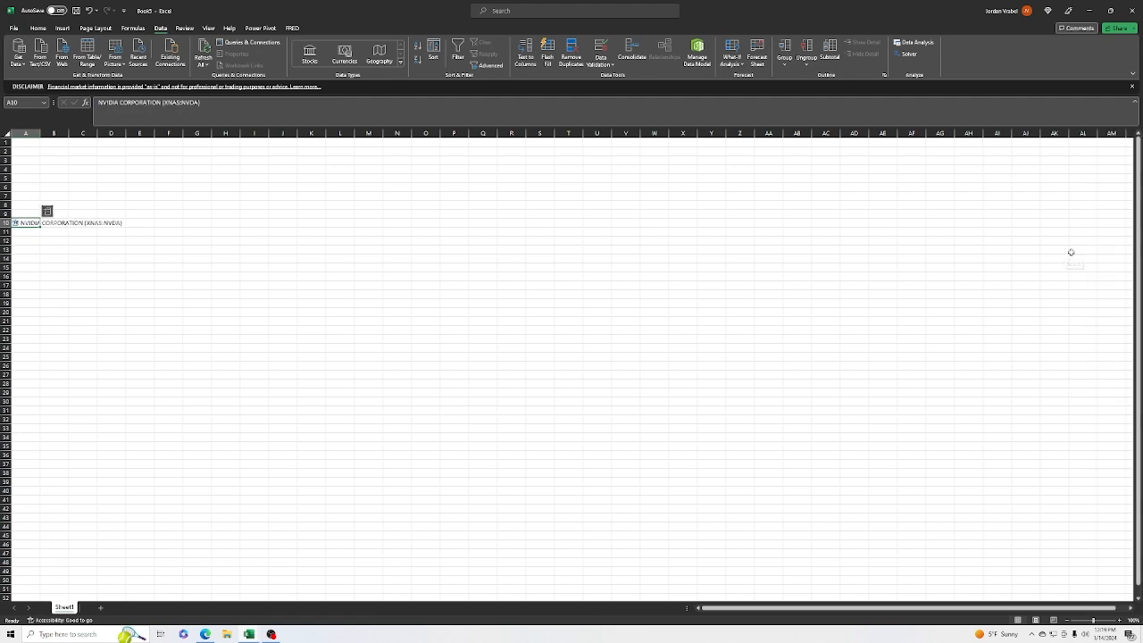
pyautogui.doubleClick(40, 133)
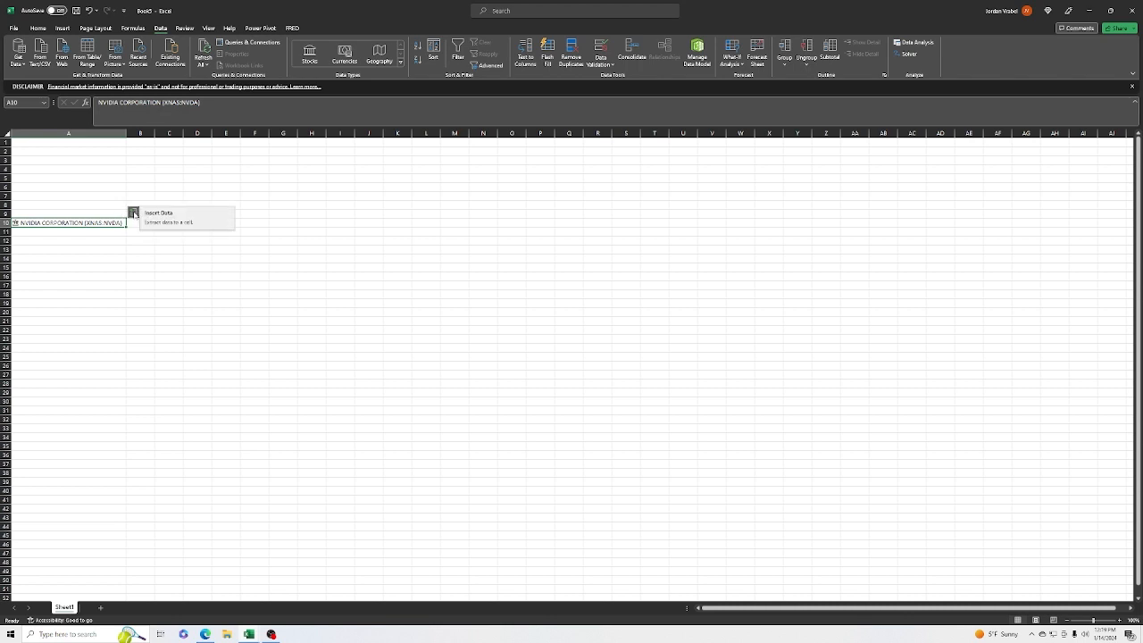
# - Extract the Ticker symbol field from the NVIDIA stock cell and move it to cell A11
pyautogui.click(133, 212)
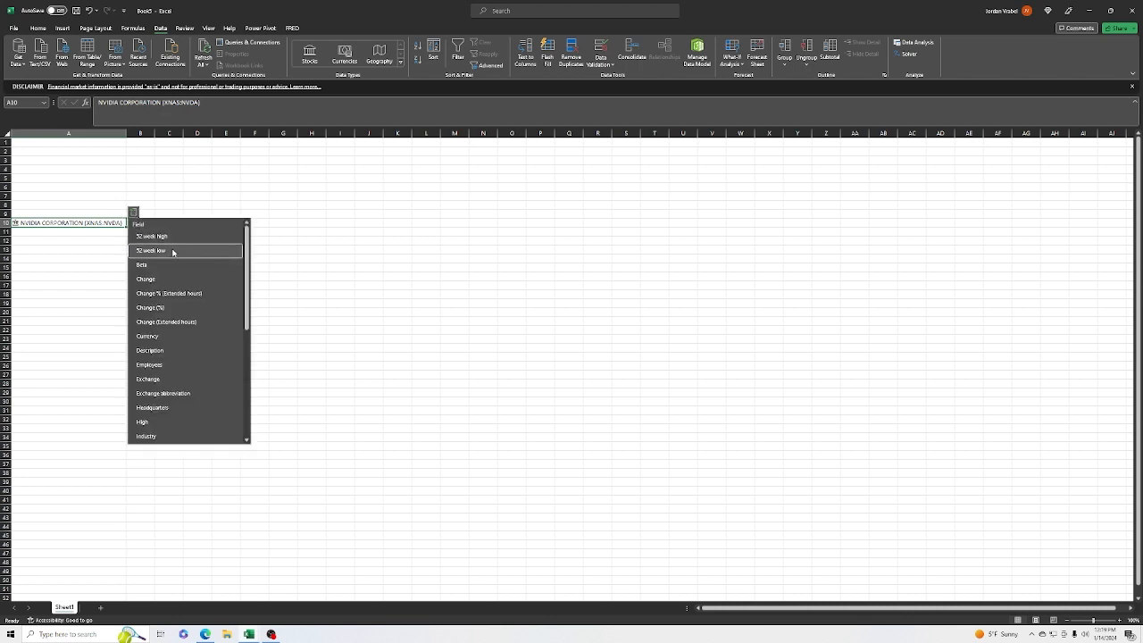
pyautogui.scroll(-1, 184, 295)
pyautogui.scroll(-5, 182, 399)
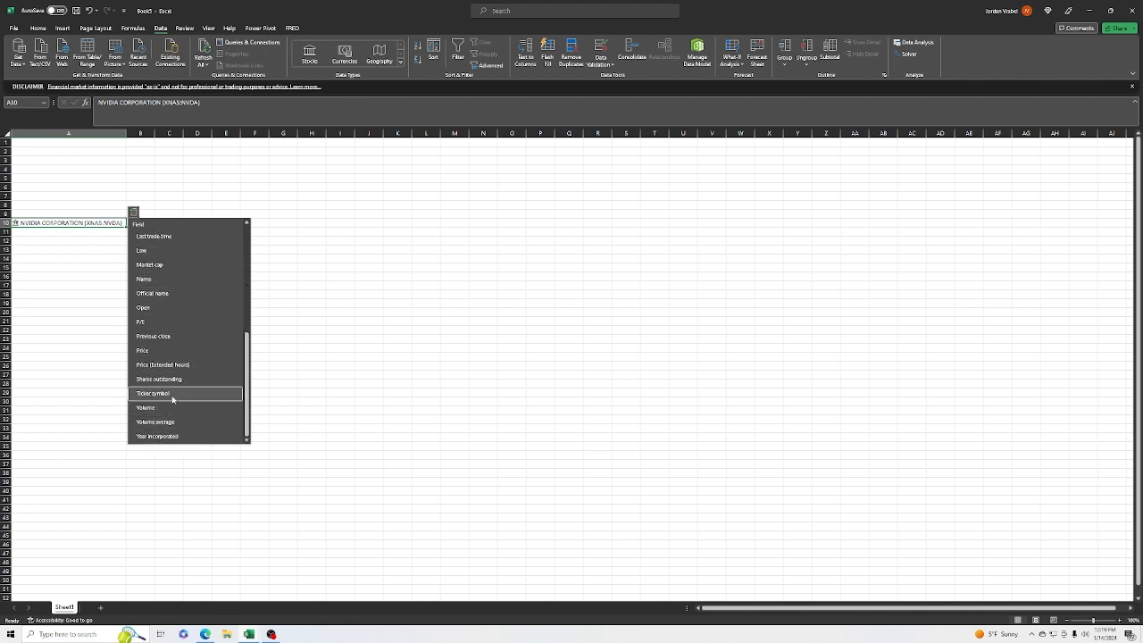
pyautogui.click(171, 393)
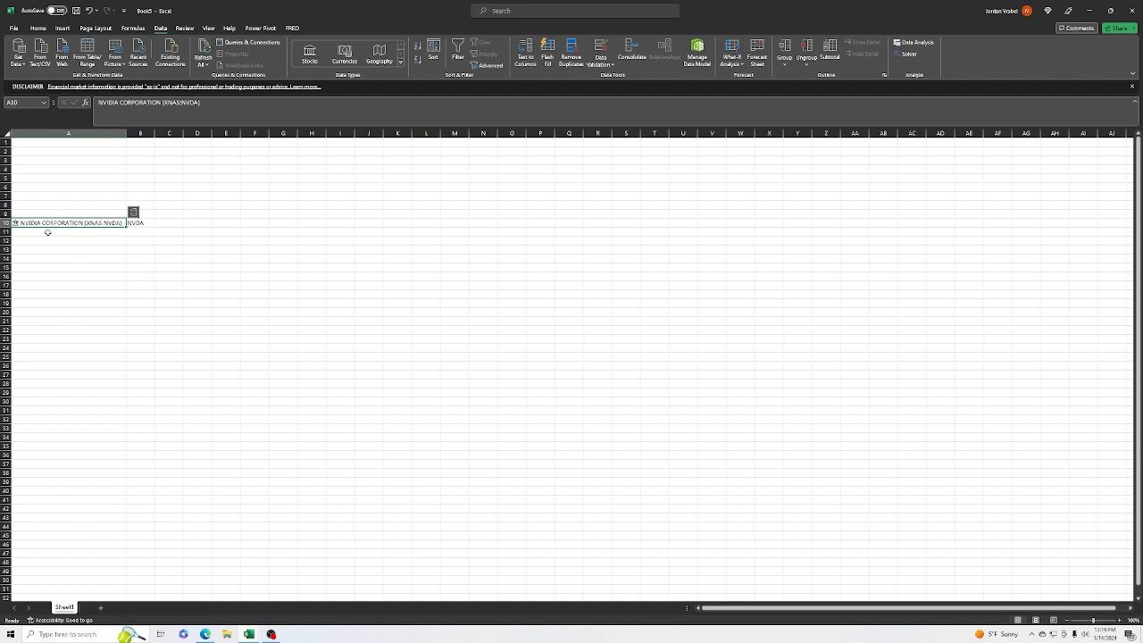
pyautogui.click(140, 224)
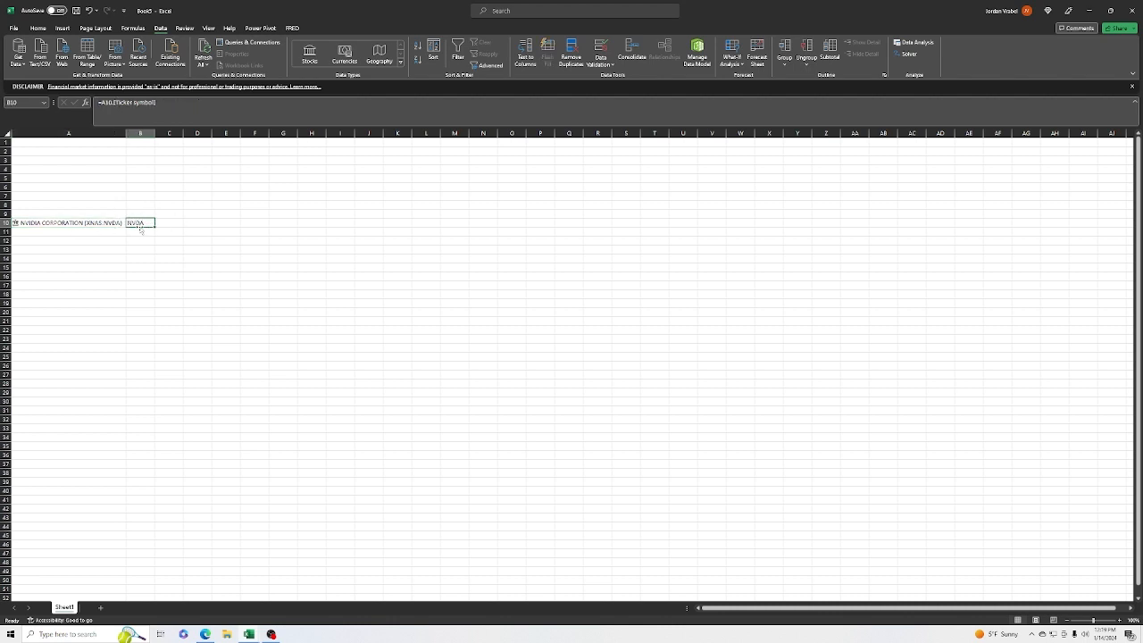
pyautogui.moveTo(140, 230); pyautogui.dragTo(95, 229)
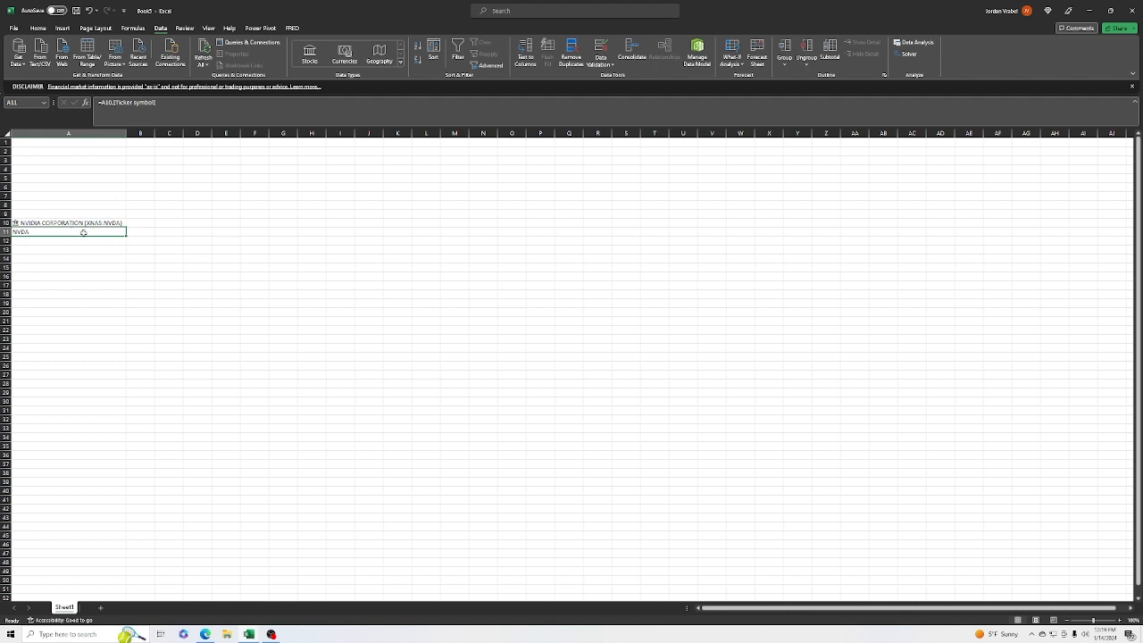
# - Replace the content of cell A11 with a formula returning the Ticker symbol field of A10
pyautogui.press('Delete')
pyautogui.write('=A')
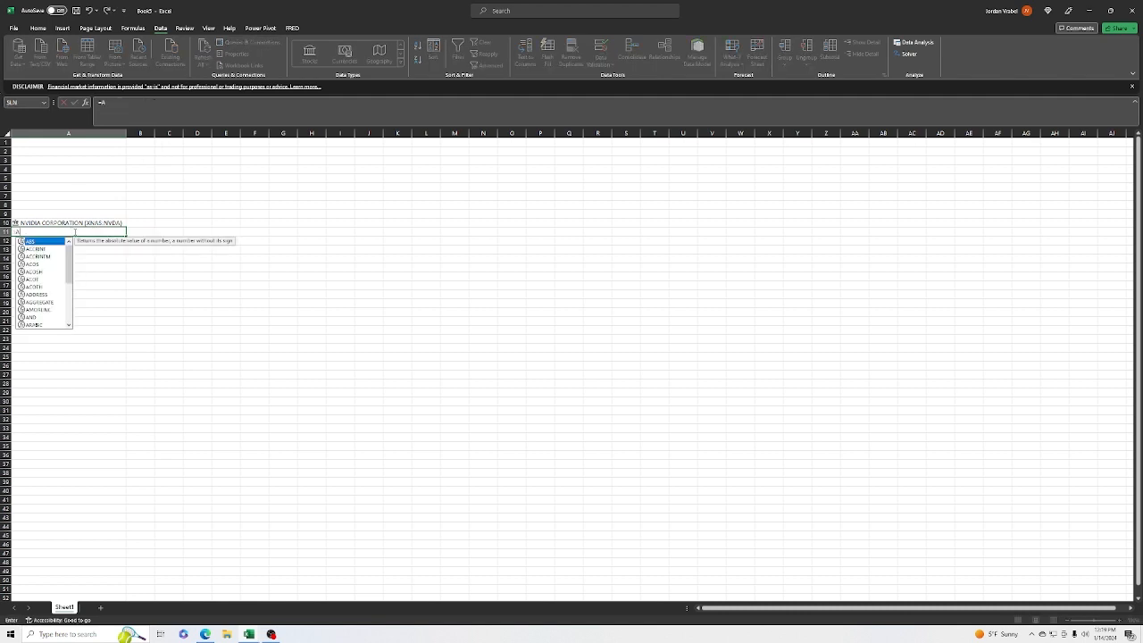
pyautogui.write('10.')
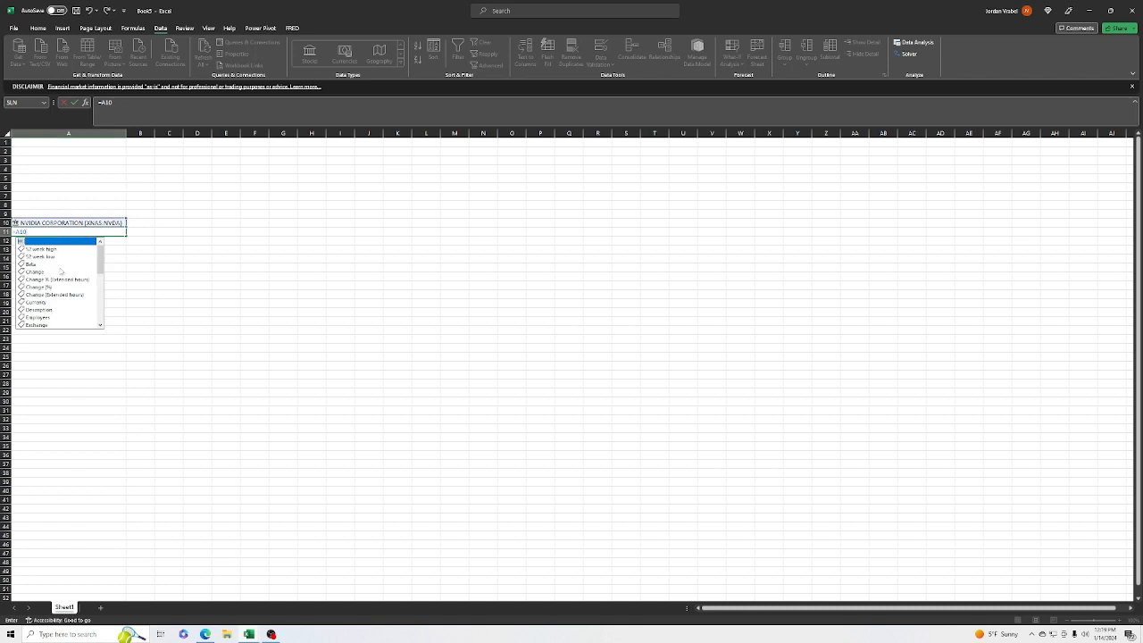
pyautogui.scroll(-6, 46, 275)
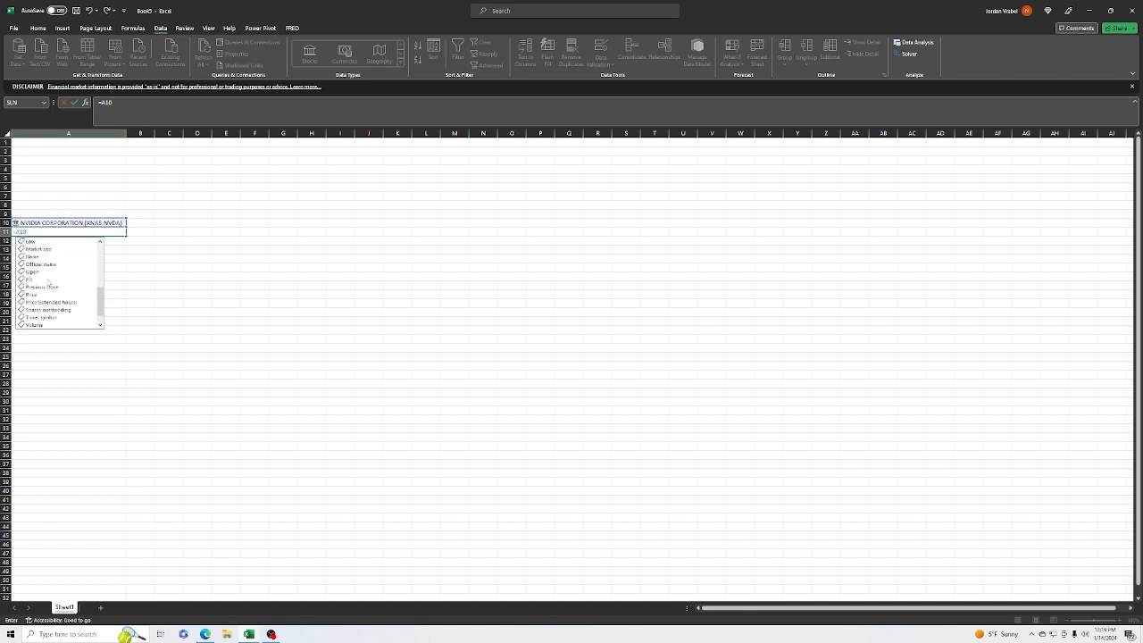
pyautogui.click(45, 304)
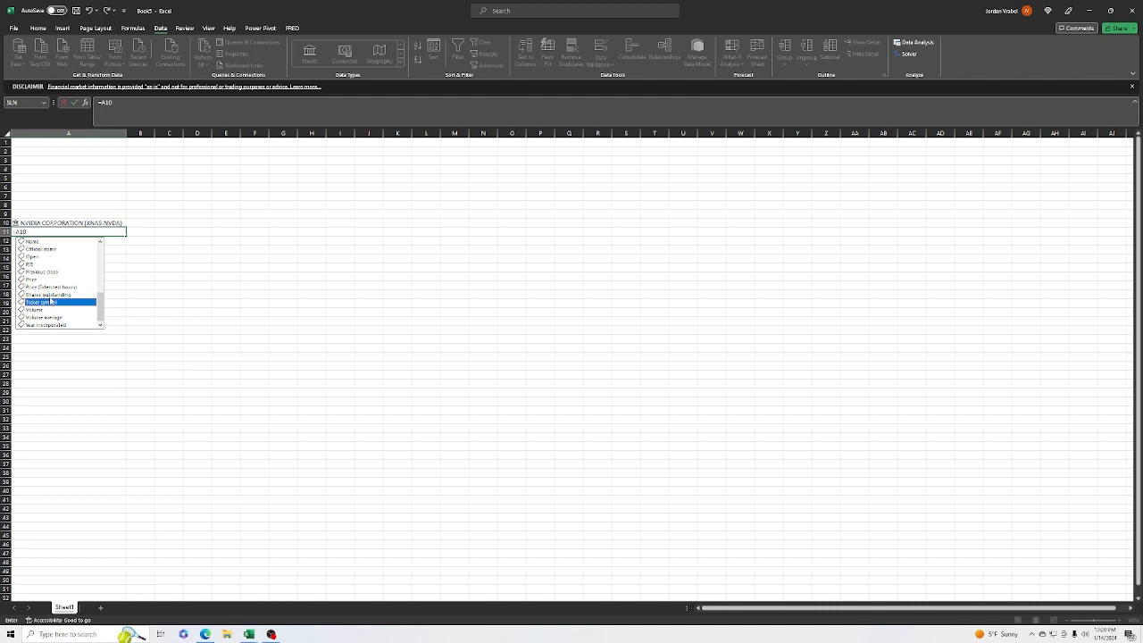
pyautogui.press('Return')
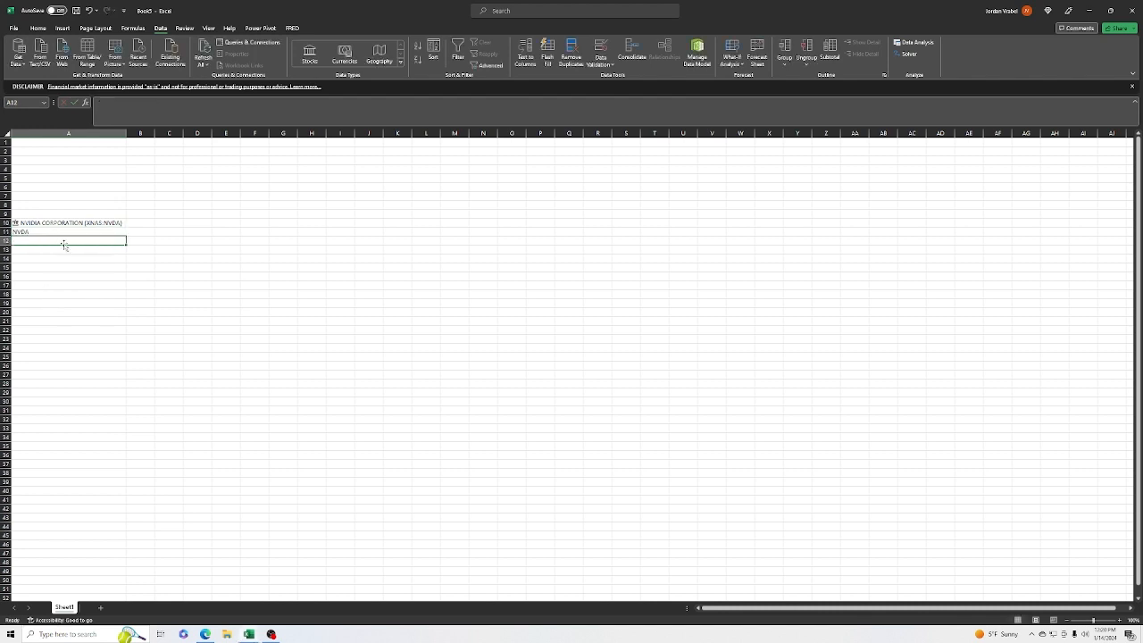
# - Enter a formula in cell A12 returning the Price field of the stock in A10
pyautogui.write('=A10.')
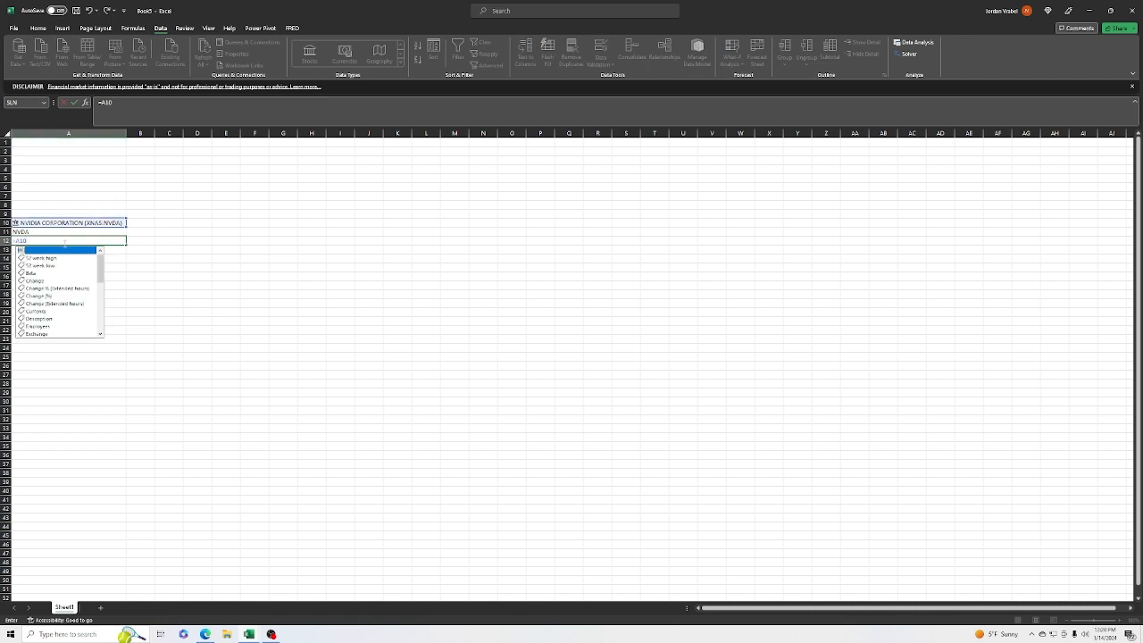
pyautogui.scroll(-5, 61, 296)
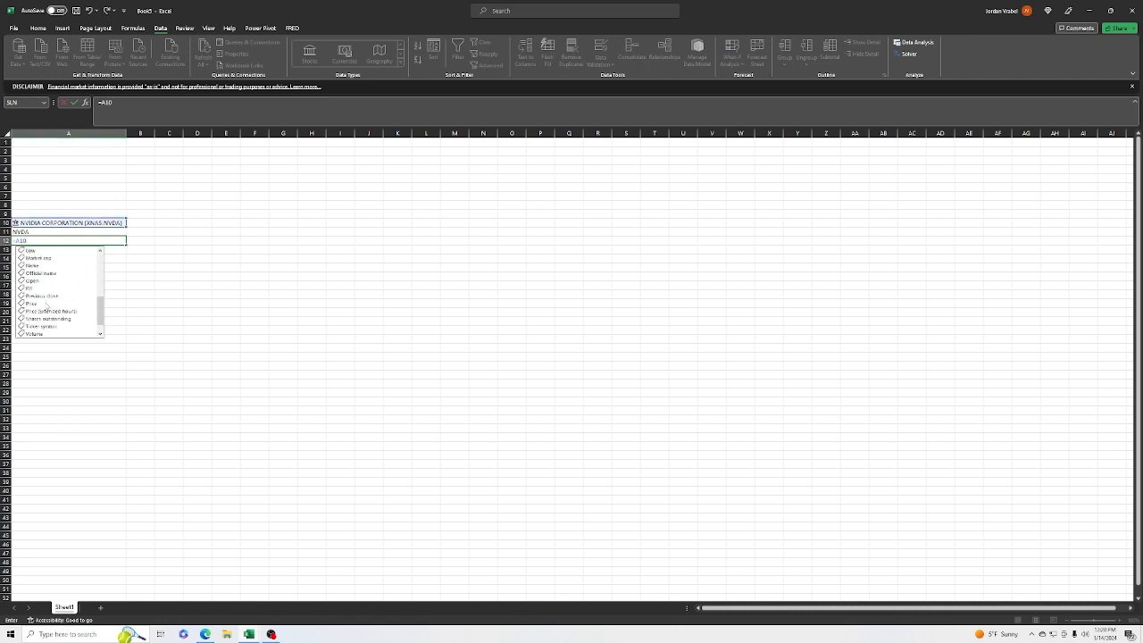
pyautogui.click(43, 305)
pyautogui.press('Return')
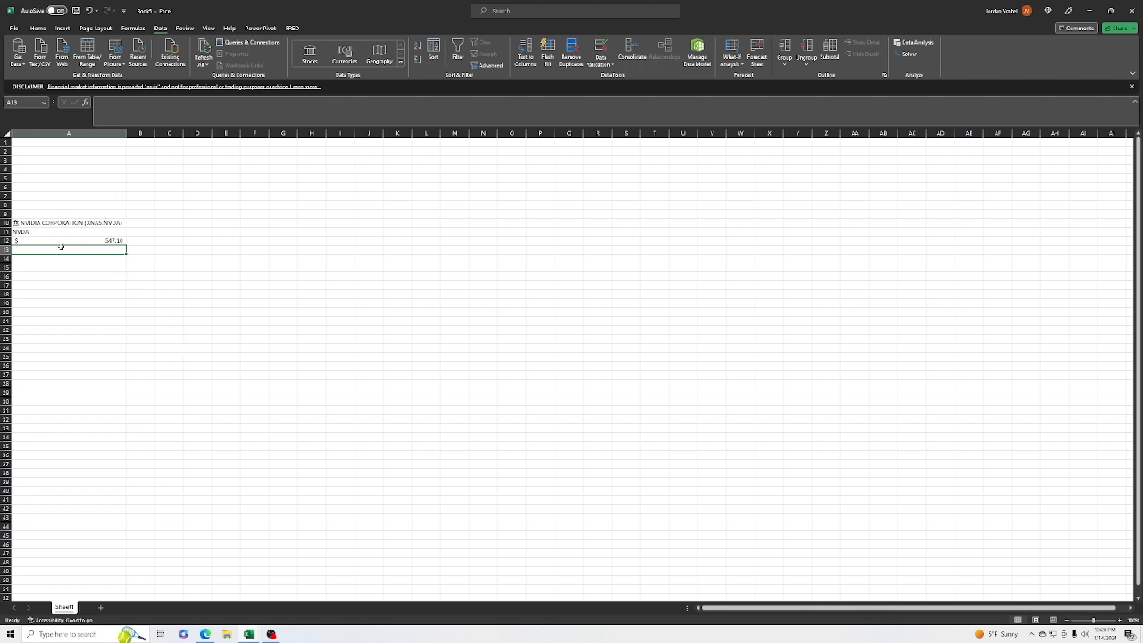
# - Add a second worksheet and switch to the Edge browser with The Wall Street Journal site
pyautogui.click(102, 609)
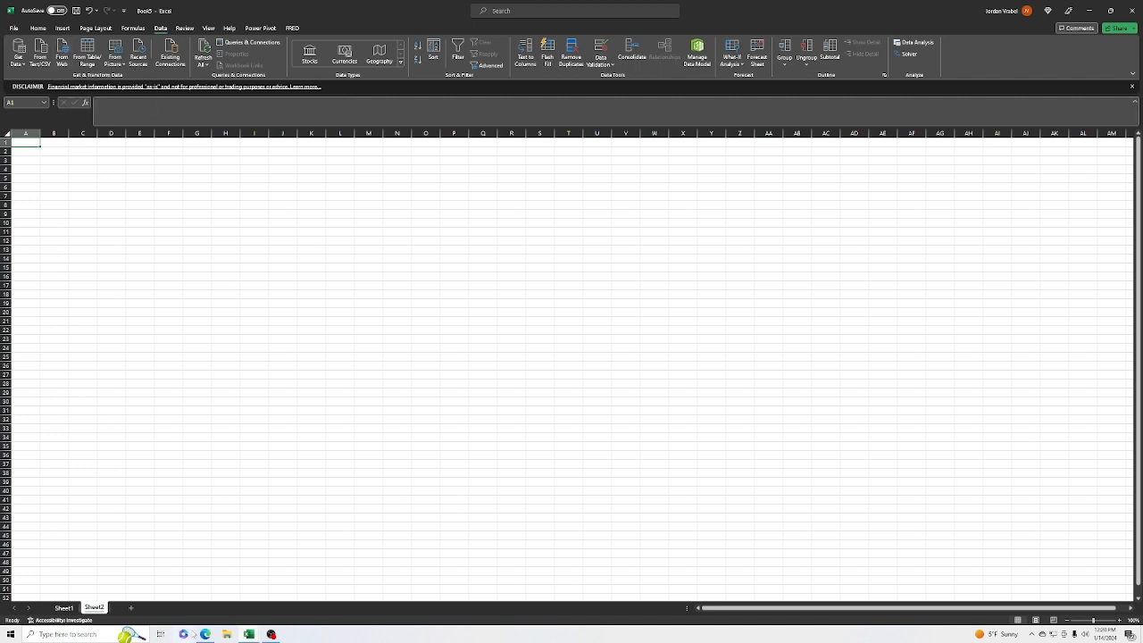
pyautogui.click(205, 634)
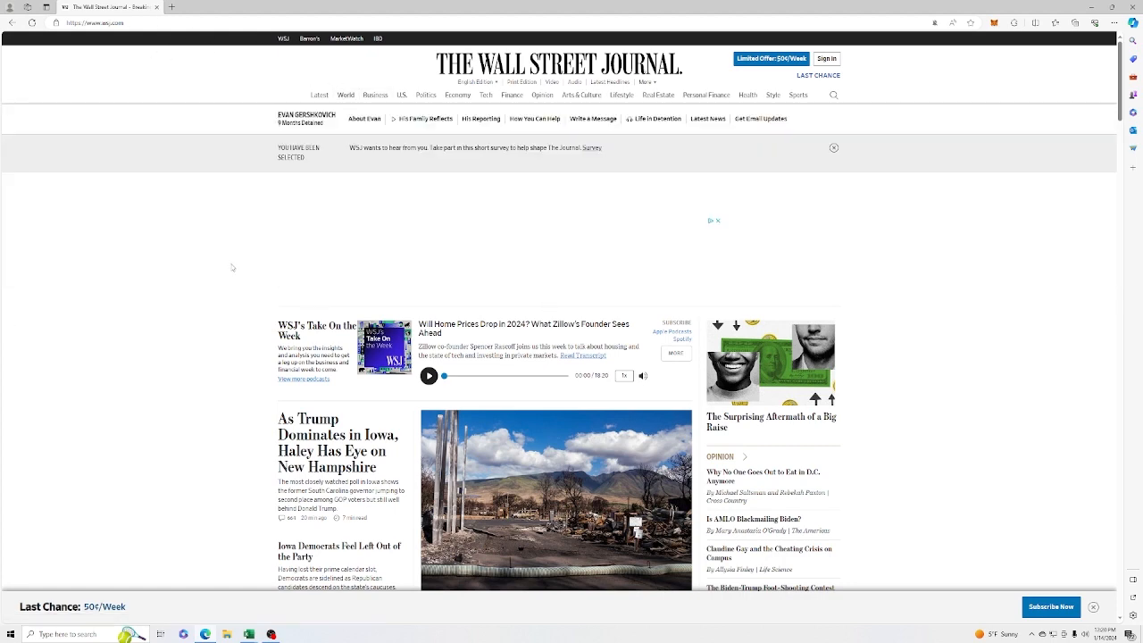
# - Open the Wall Street Journal's Finance section and try to search the site for nvda
pyautogui.scroll(-3, 238, 223)
pyautogui.scroll(3, 292, 135)
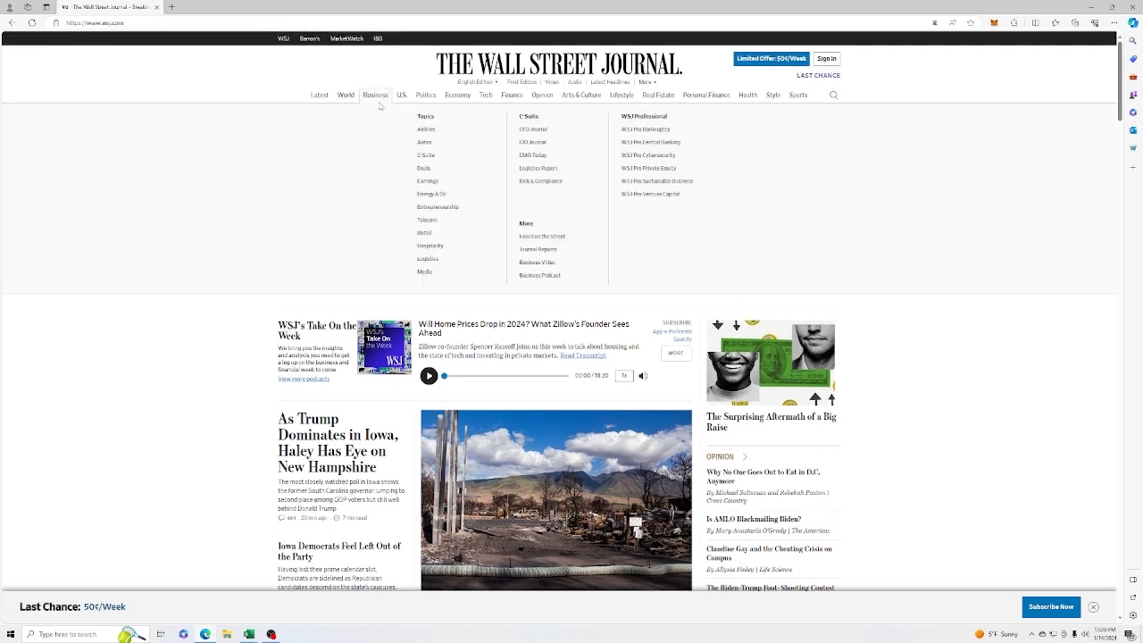
pyautogui.moveTo(504, 100)
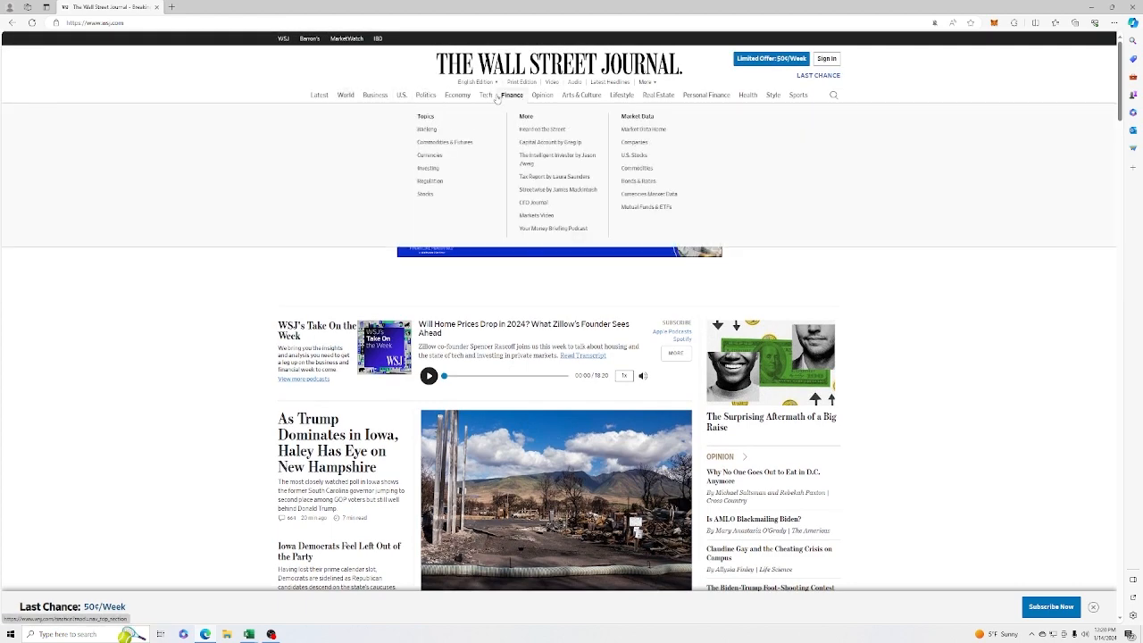
pyautogui.click(514, 95)
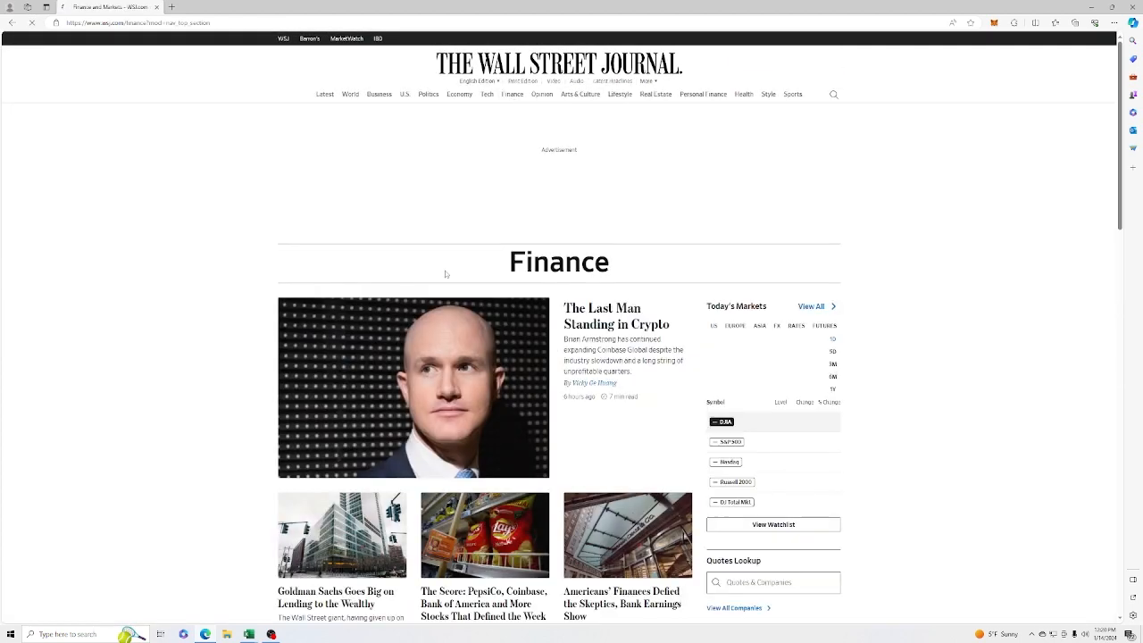
pyautogui.click(834, 96)
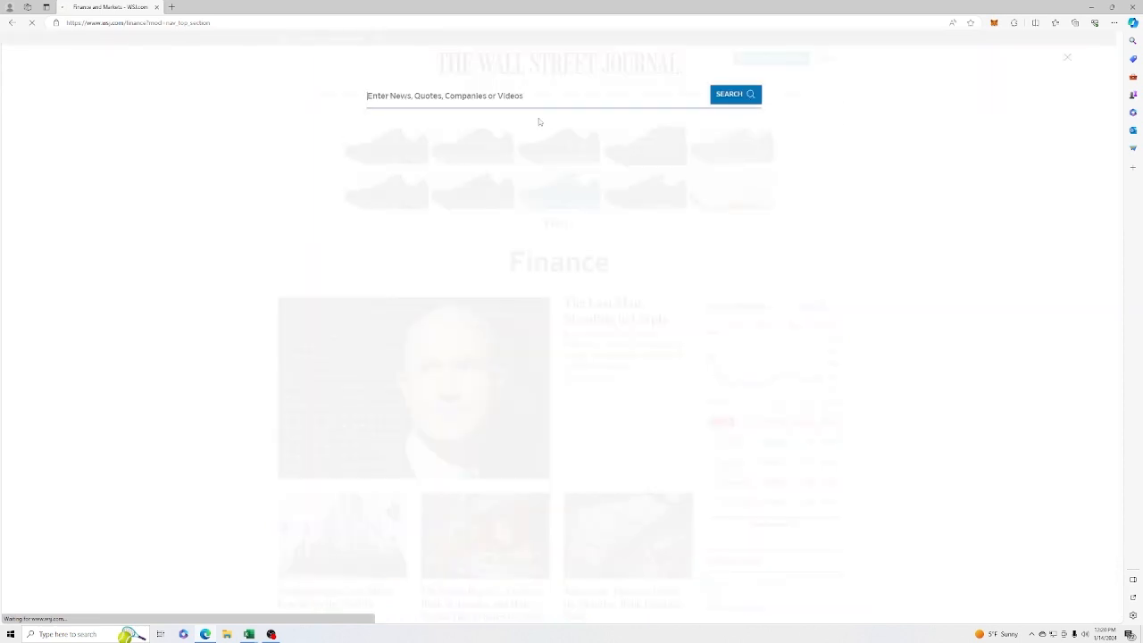
pyautogui.write('nvda')
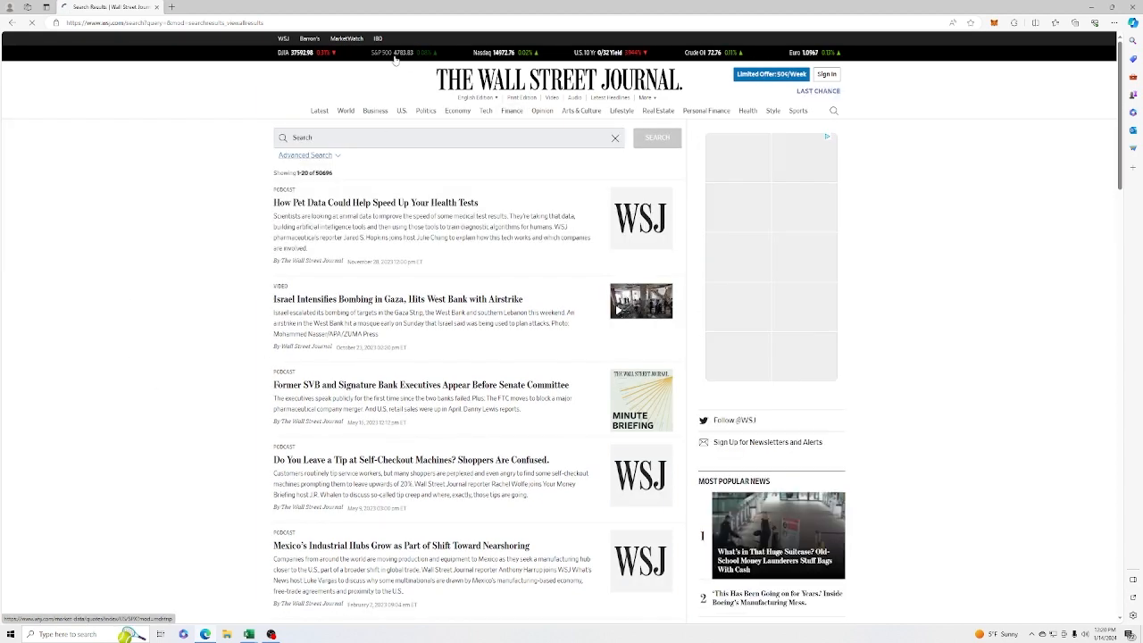
# - Look up the NVDA quote from the S&P 500 index page and open NVIDIA's income statement
pyautogui.click(392, 56)
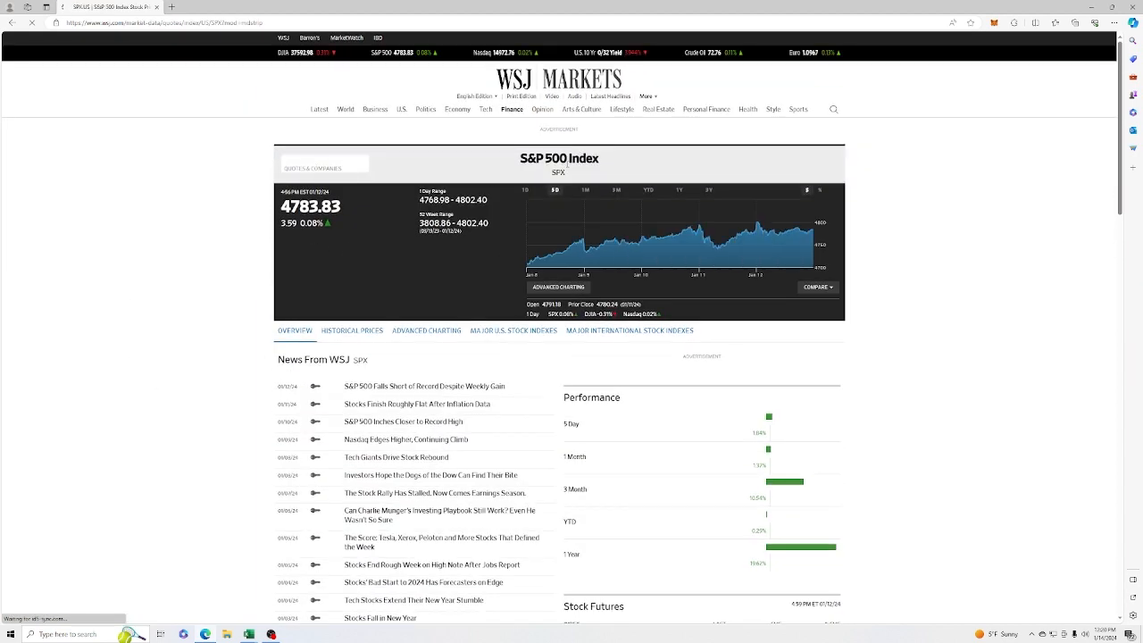
pyautogui.click(330, 166)
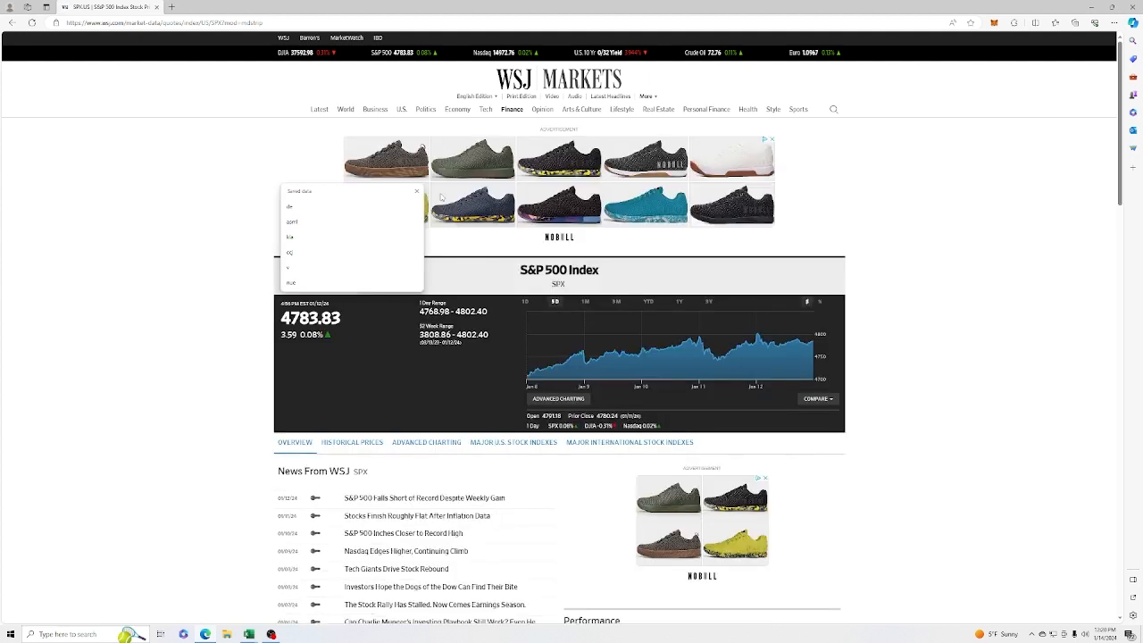
pyautogui.write('NVDA')
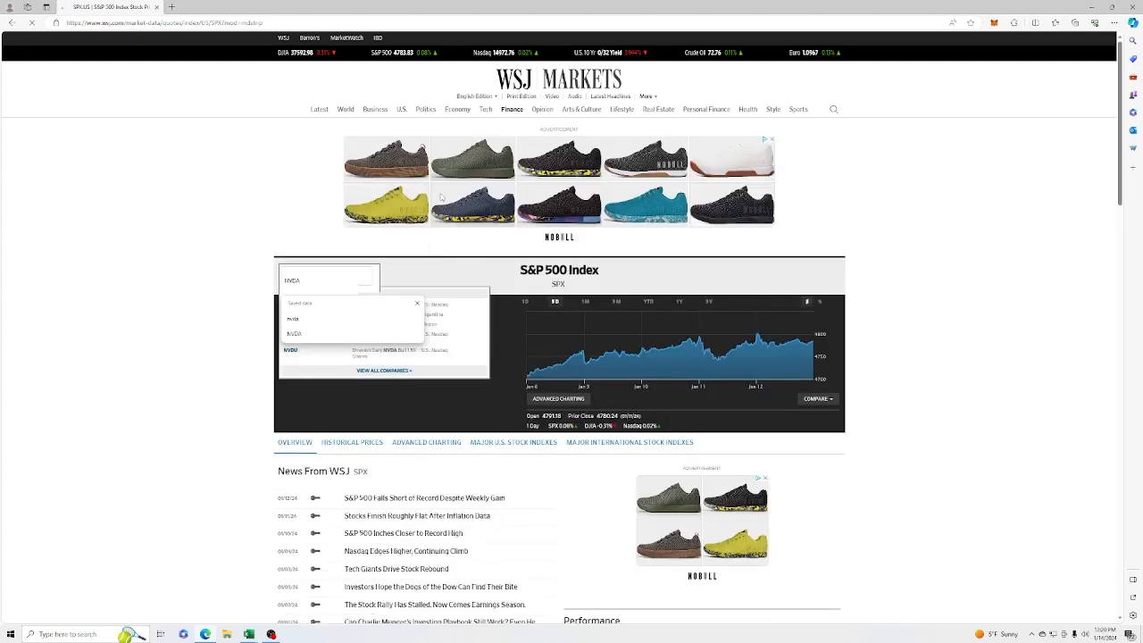
pyautogui.press('Return')
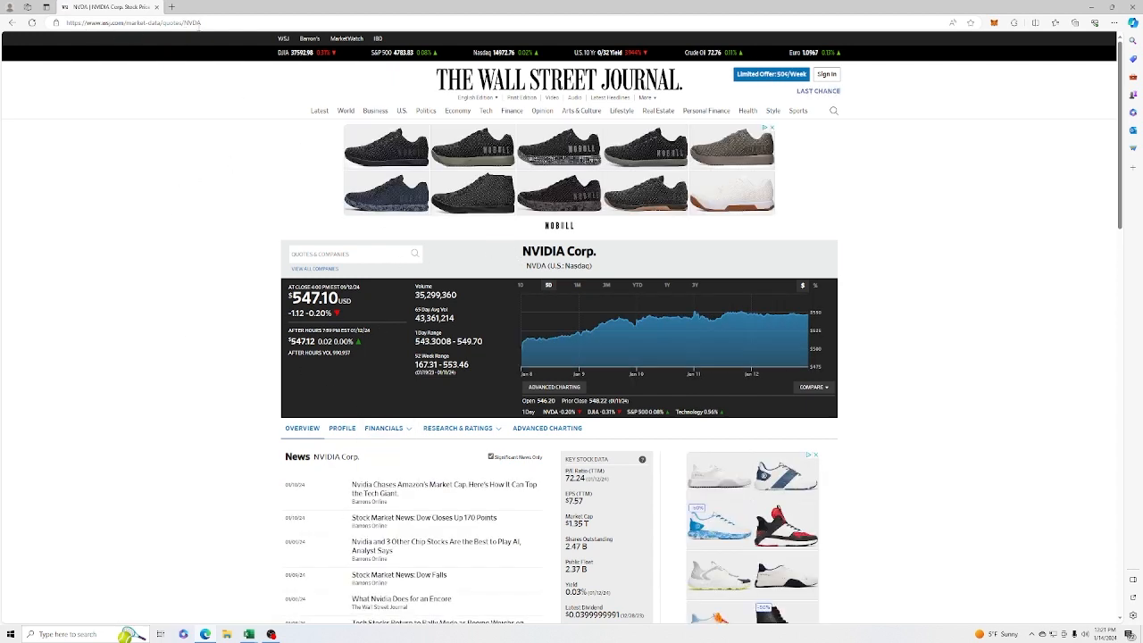
pyautogui.moveTo(382, 430)
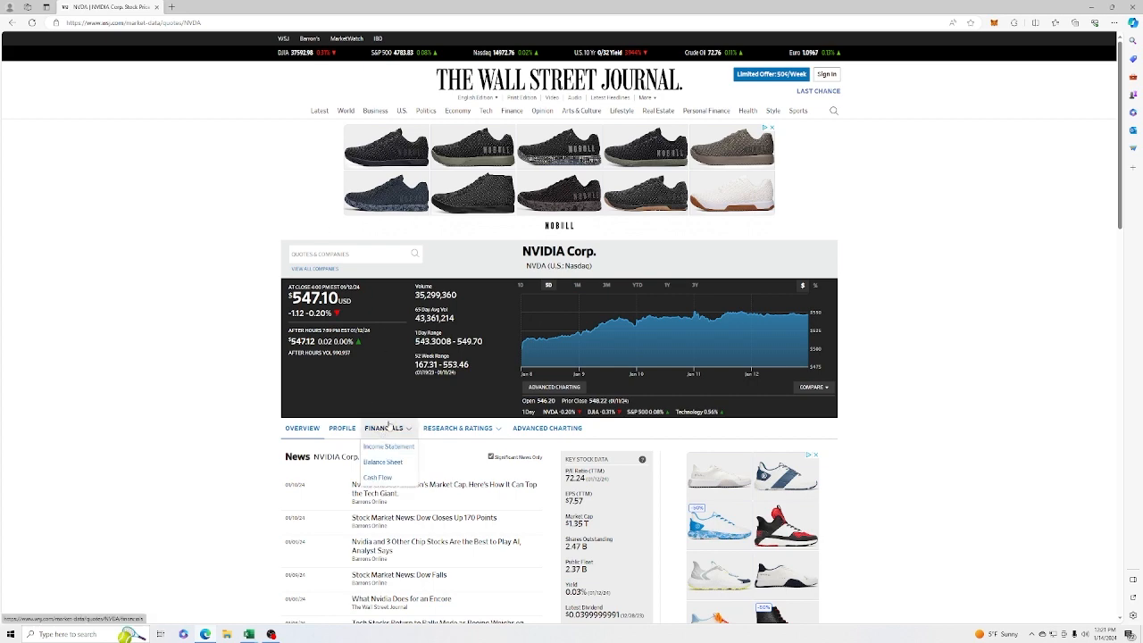
pyautogui.click(391, 448)
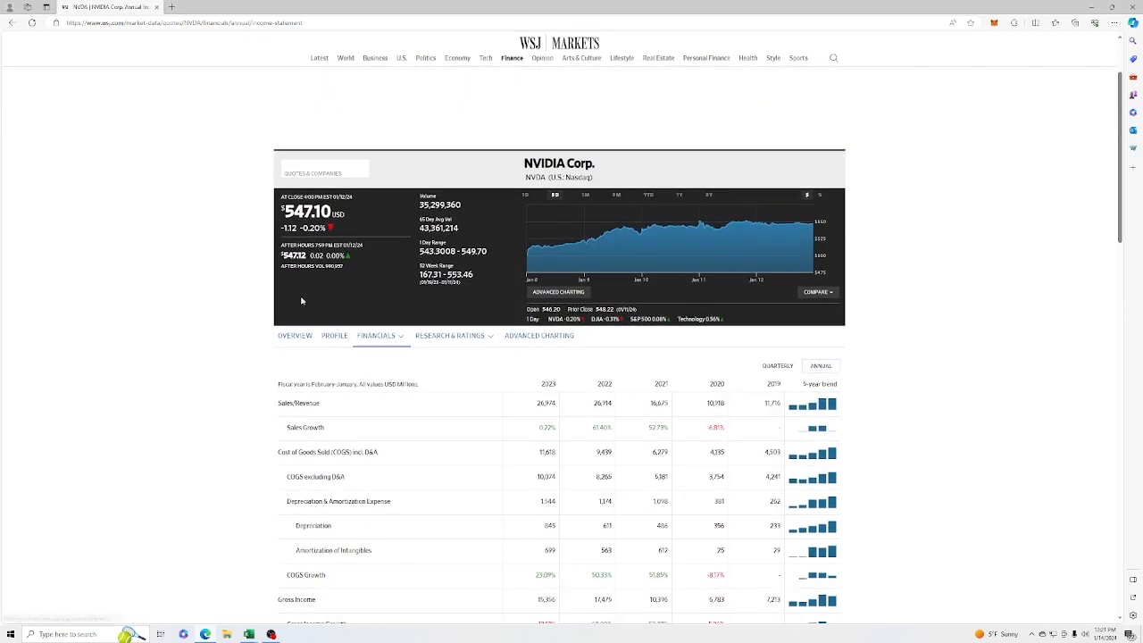
# - Copy the income statement page's web address and switch to the Excel workbook being built
pyautogui.click(217, 23)
pyautogui.rightClick(218, 23)
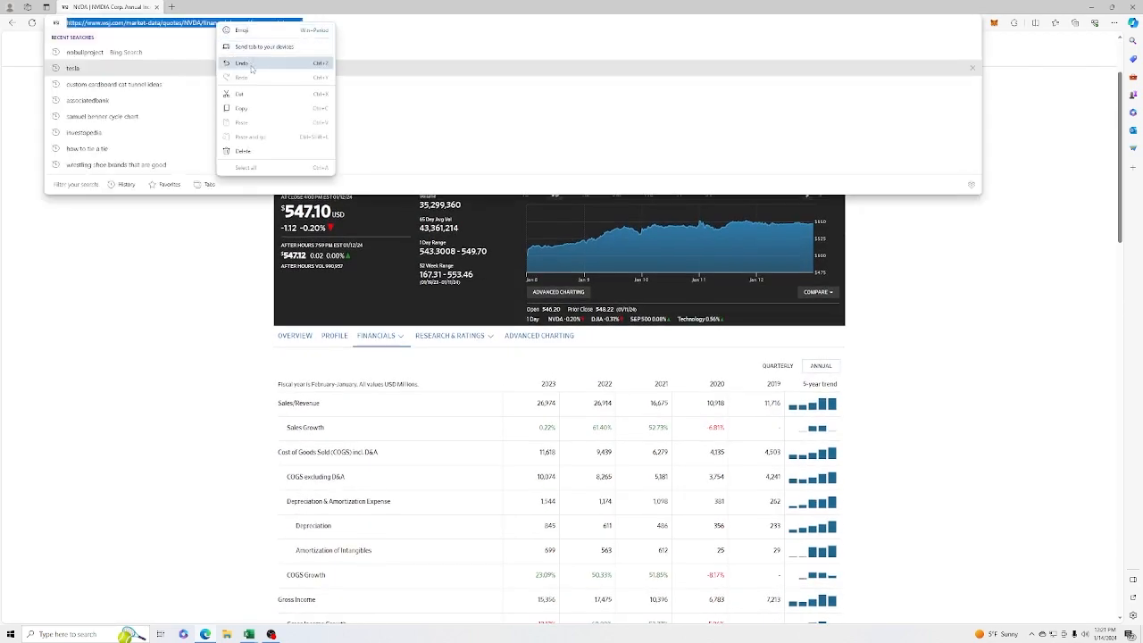
pyautogui.click(247, 108)
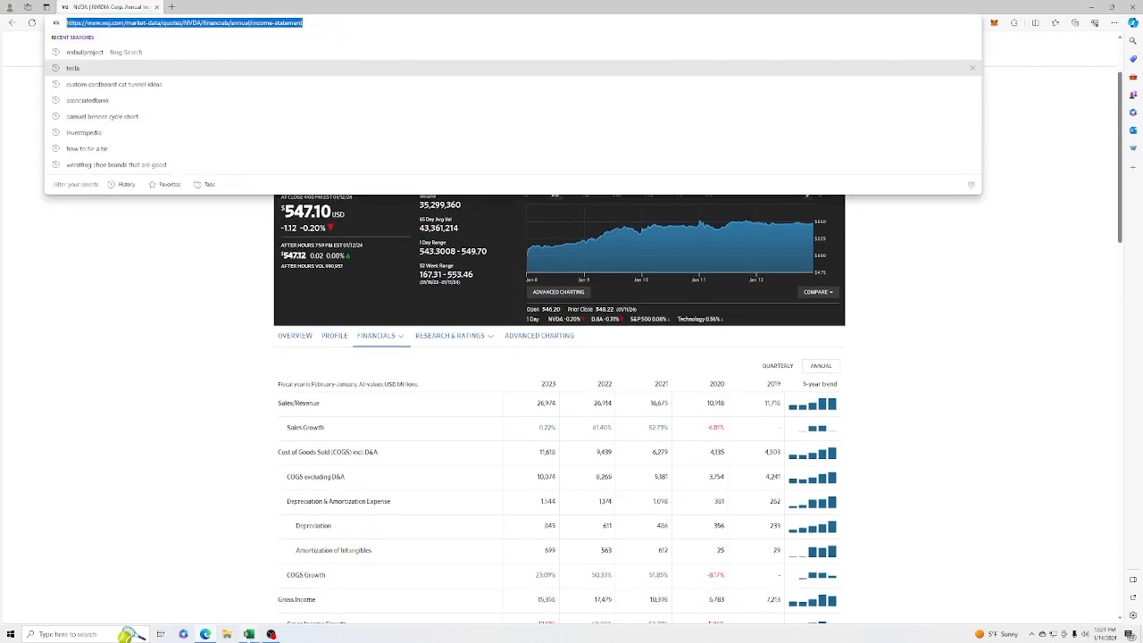
pyautogui.moveTo(248, 634)
pyautogui.click(336, 566)
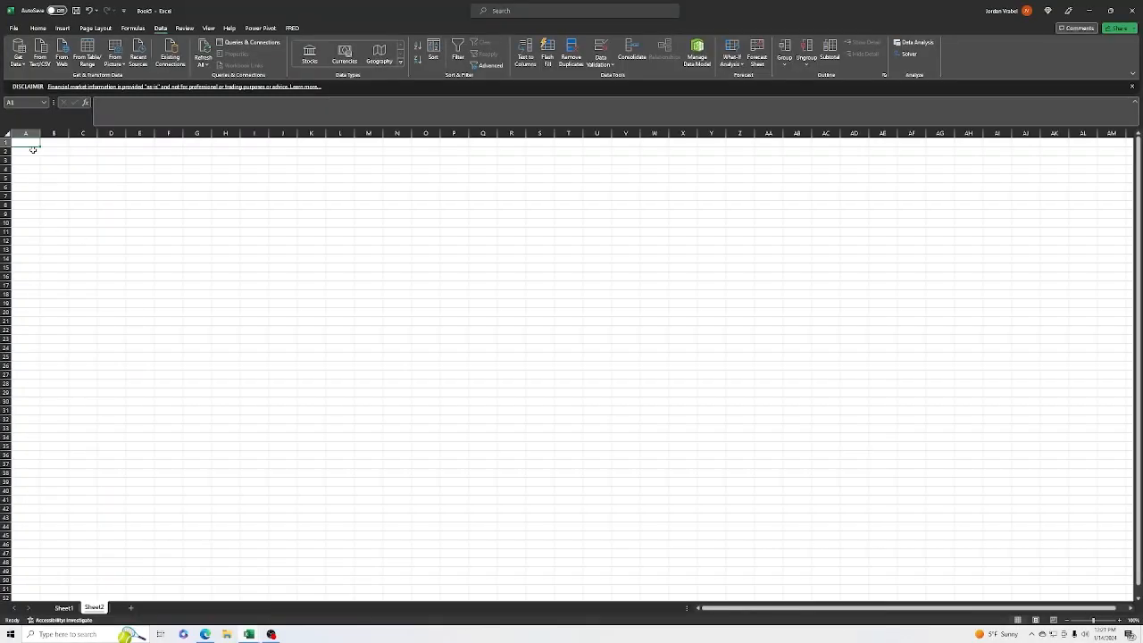
# - Start a web data import at cell A10 of Sheet2 using the copied income statement address
pyautogui.click(30, 223)
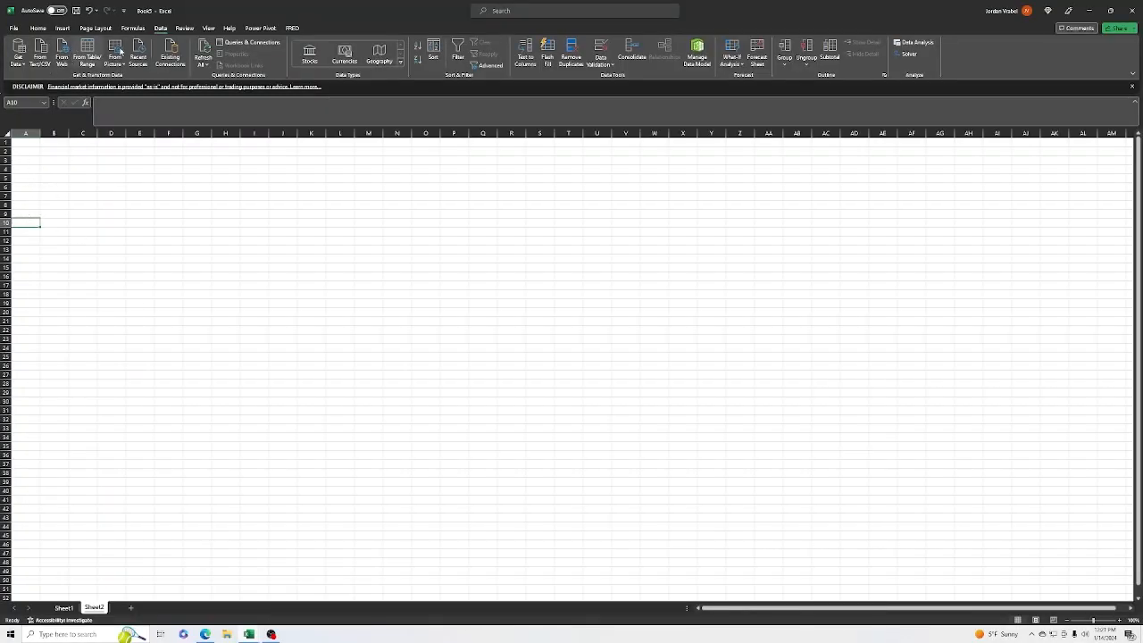
pyautogui.click(61, 57)
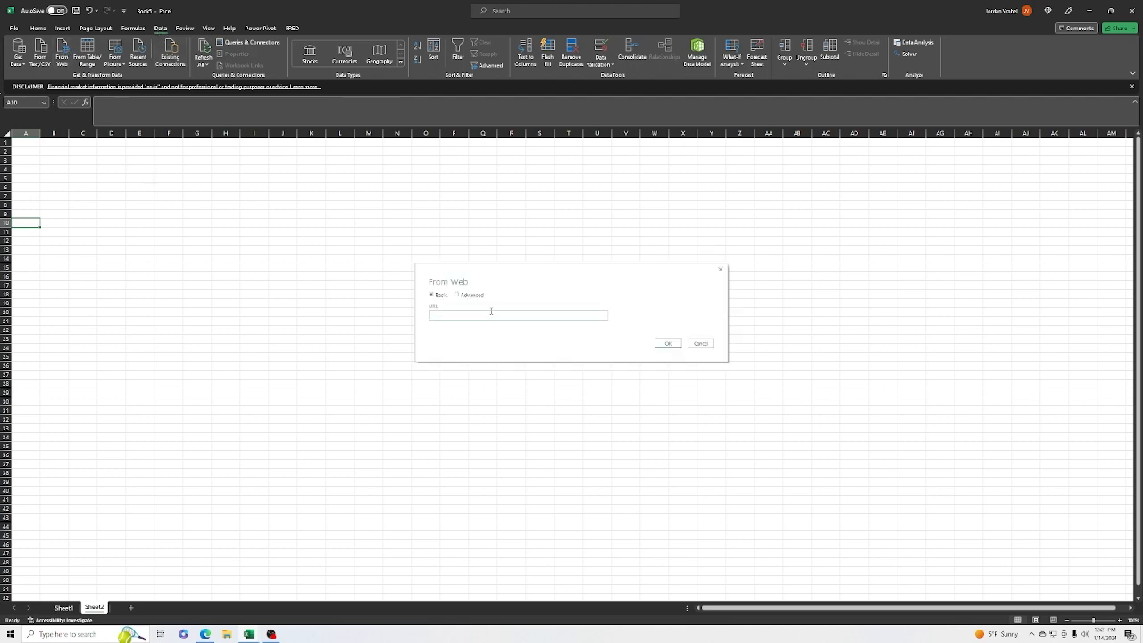
pyautogui.hotkey('ctrl', 'v')
pyautogui.click(665, 344)
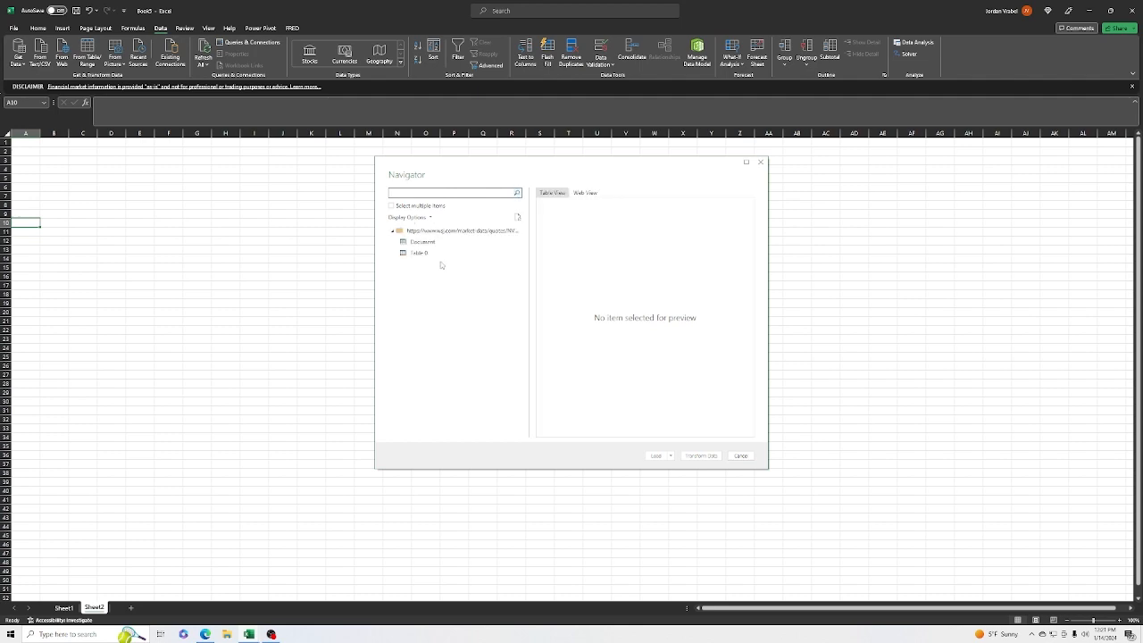
# - Open Table 0 for transformation as a query named IS and remove its Changed Type step
pyautogui.click(425, 242)
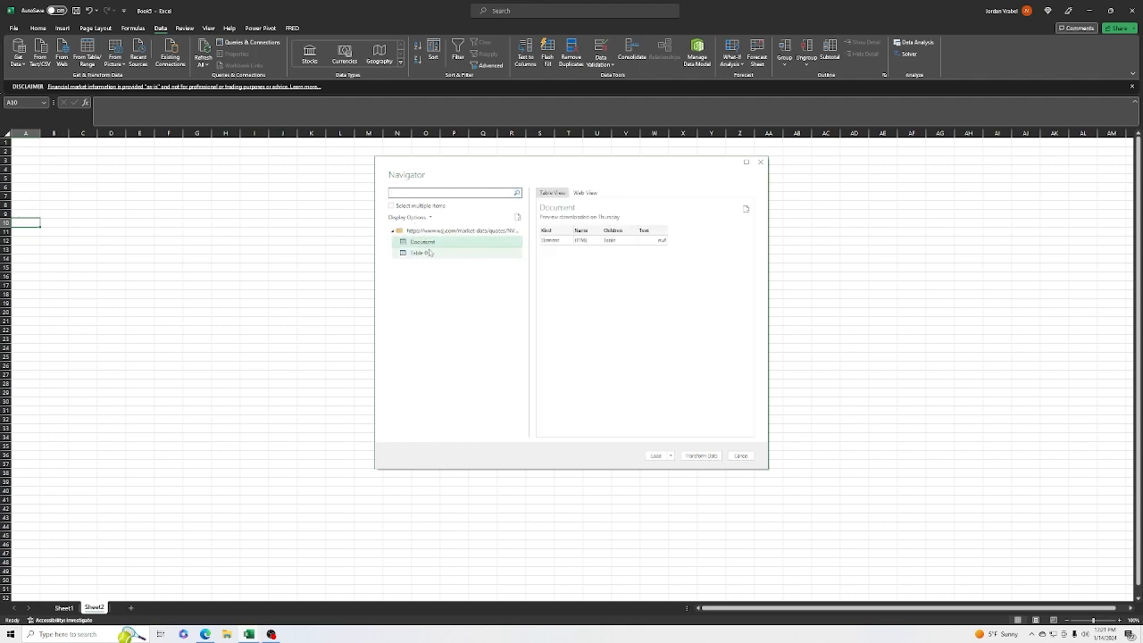
pyautogui.click(430, 253)
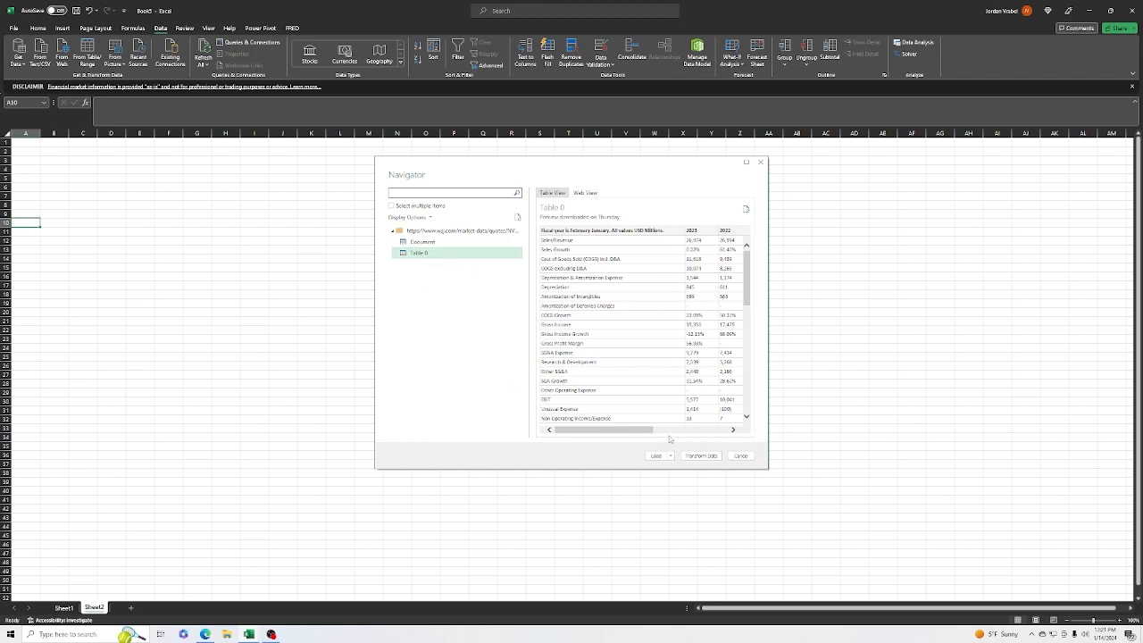
pyautogui.click(701, 456)
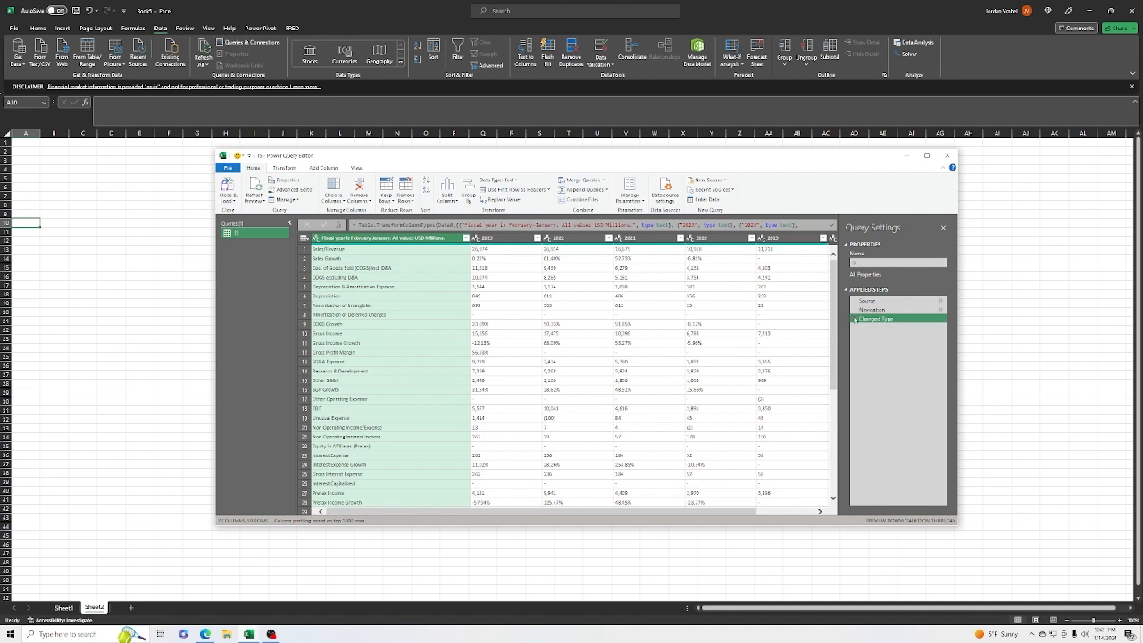
pyautogui.click(854, 320)
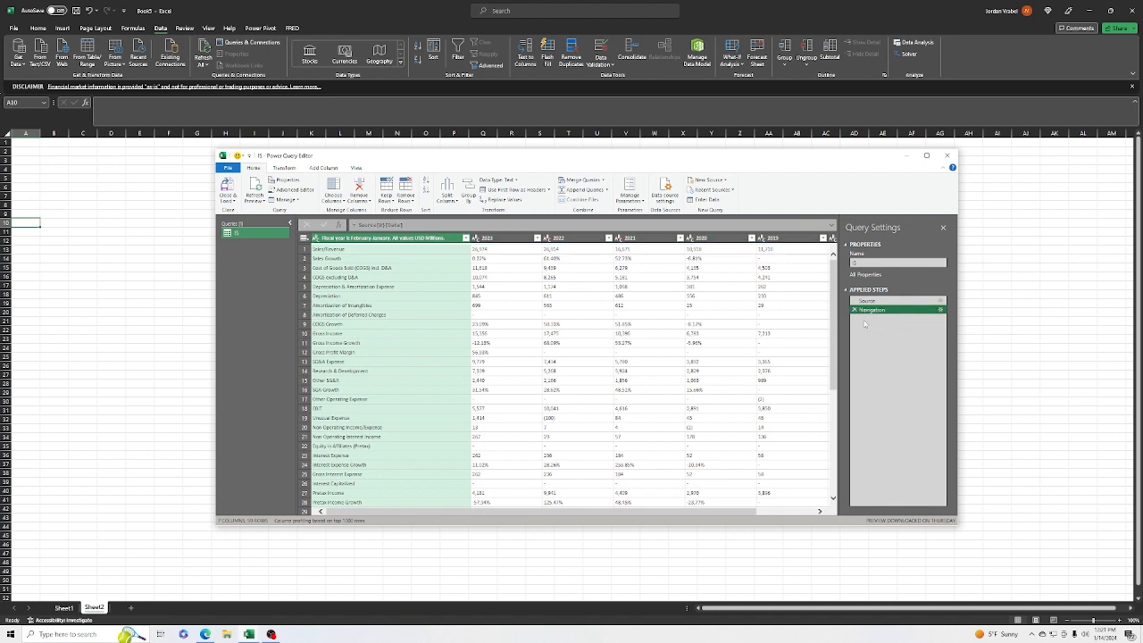
# - Load the IS query as a table into the existing worksheet at cell A10
pyautogui.click(234, 203)
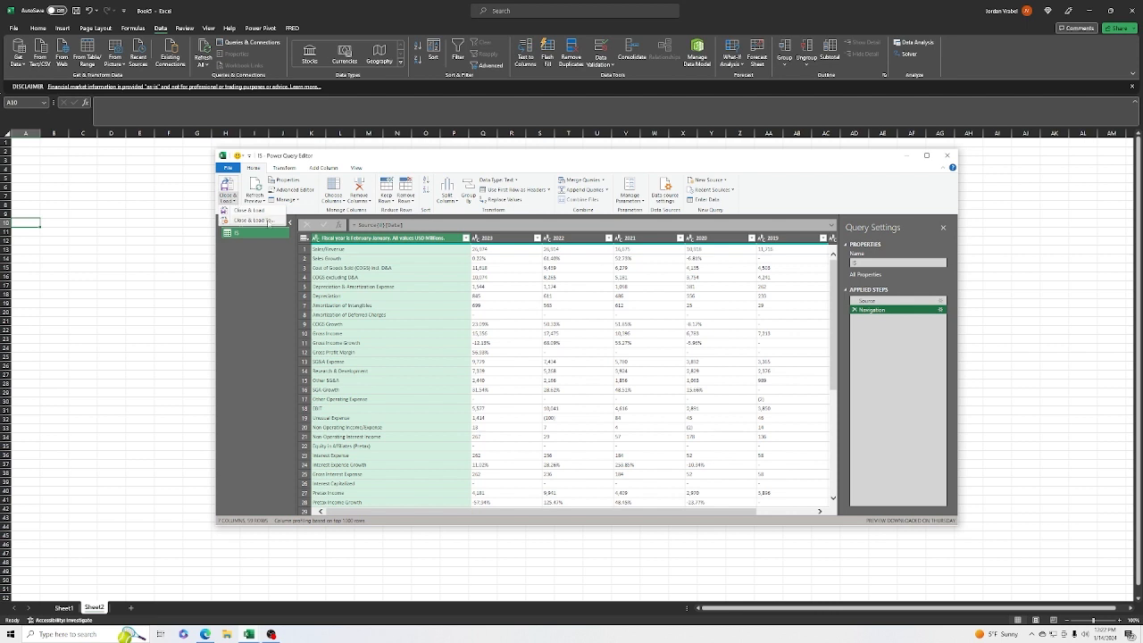
pyautogui.click(268, 221)
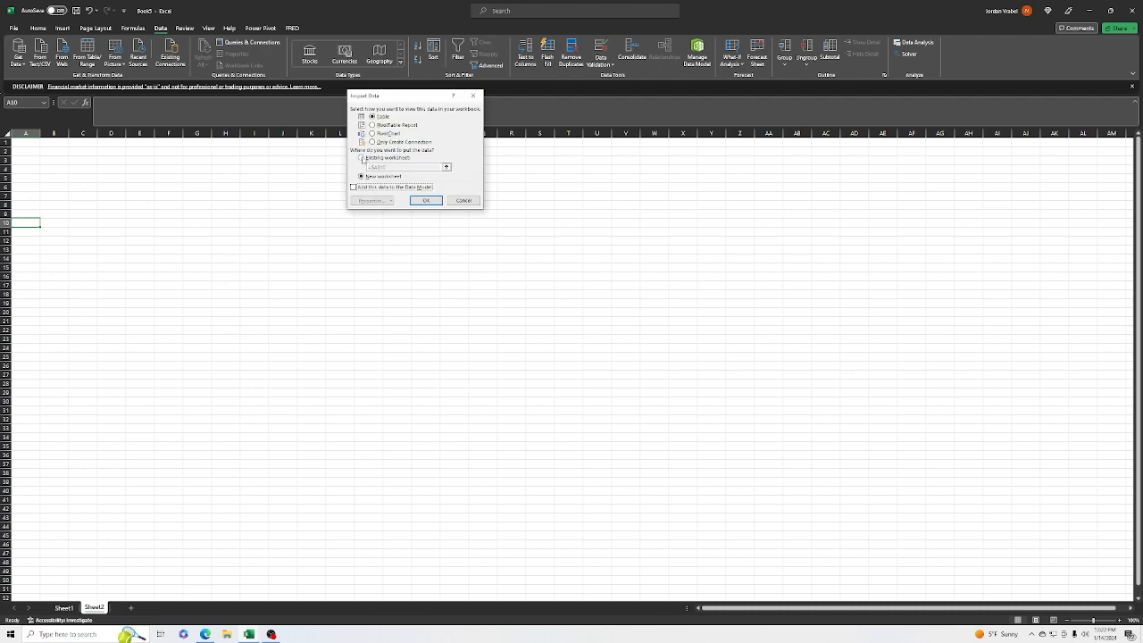
pyautogui.click(361, 158)
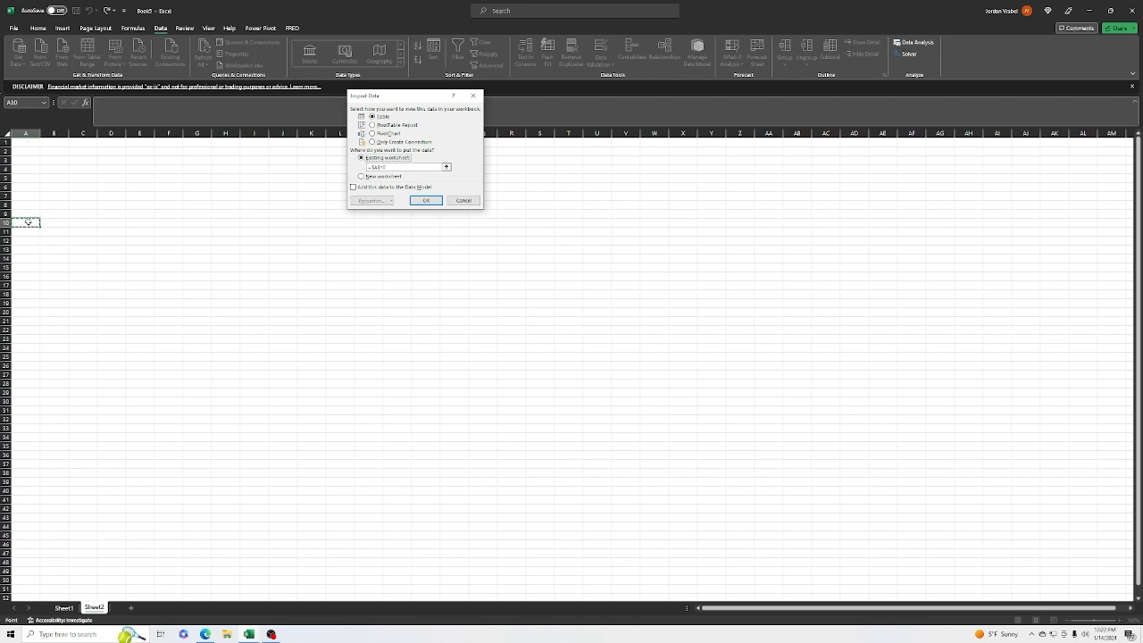
pyautogui.click(28, 221)
pyautogui.click(427, 201)
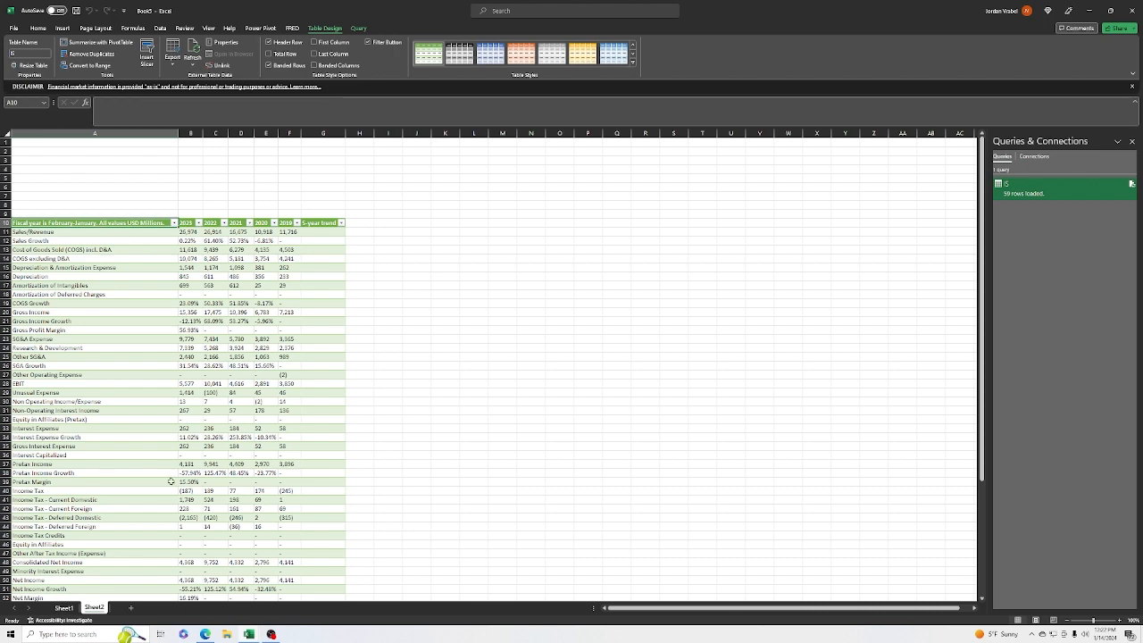
# - Add a third worksheet, return to Sheet1 and switch to the Zenith Investments workbook
pyautogui.click(129, 608)
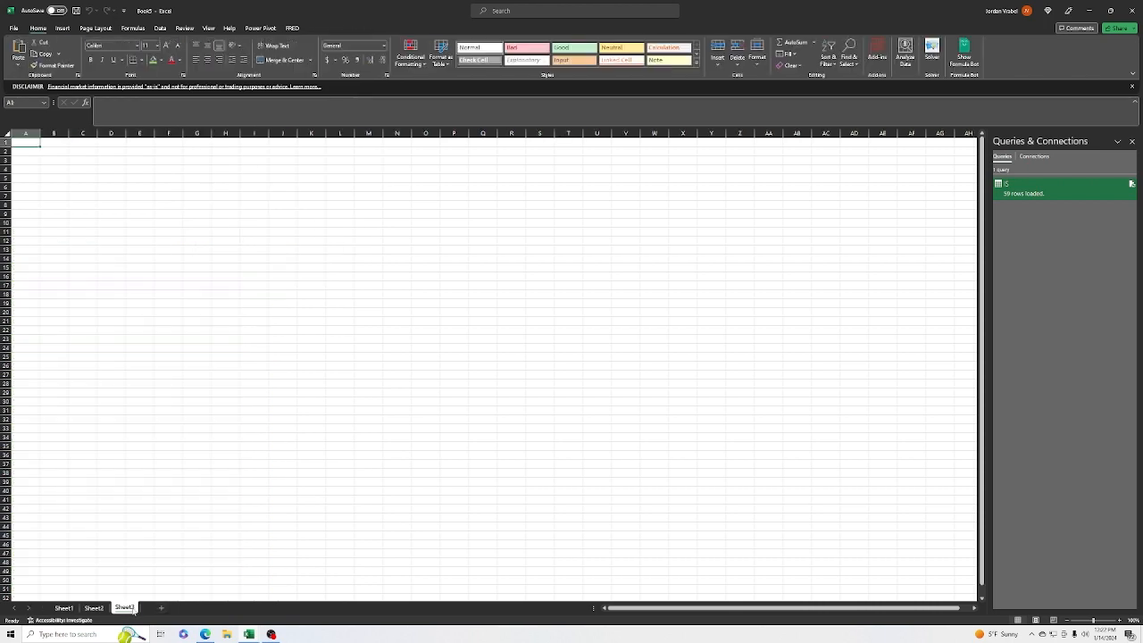
pyautogui.click(64, 608)
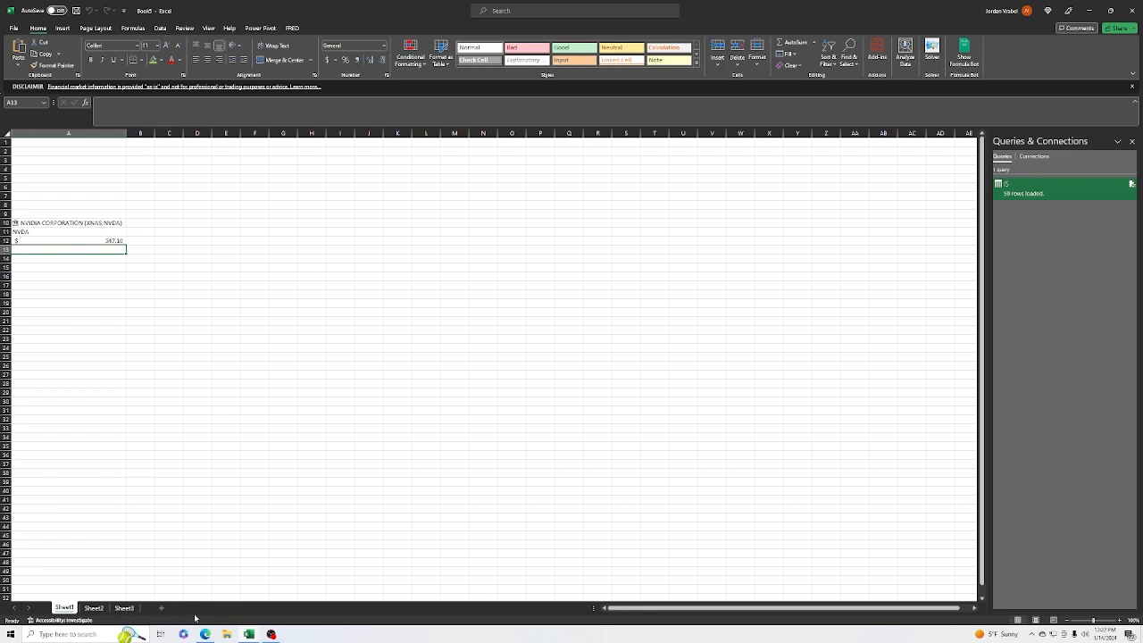
pyautogui.moveTo(251, 634)
pyautogui.click(298, 590)
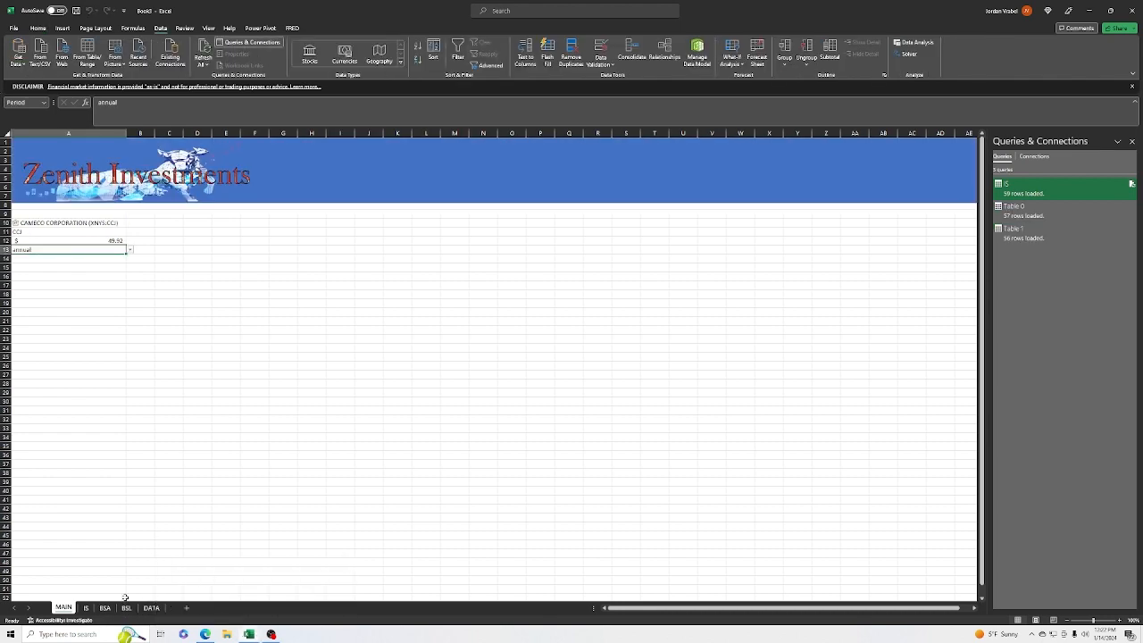
# - Copy the Ticker = Excel.CurrentWorkbook() code line from cell A1 of the DATA sheet
pyautogui.click(150, 608)
pyautogui.click(20, 143)
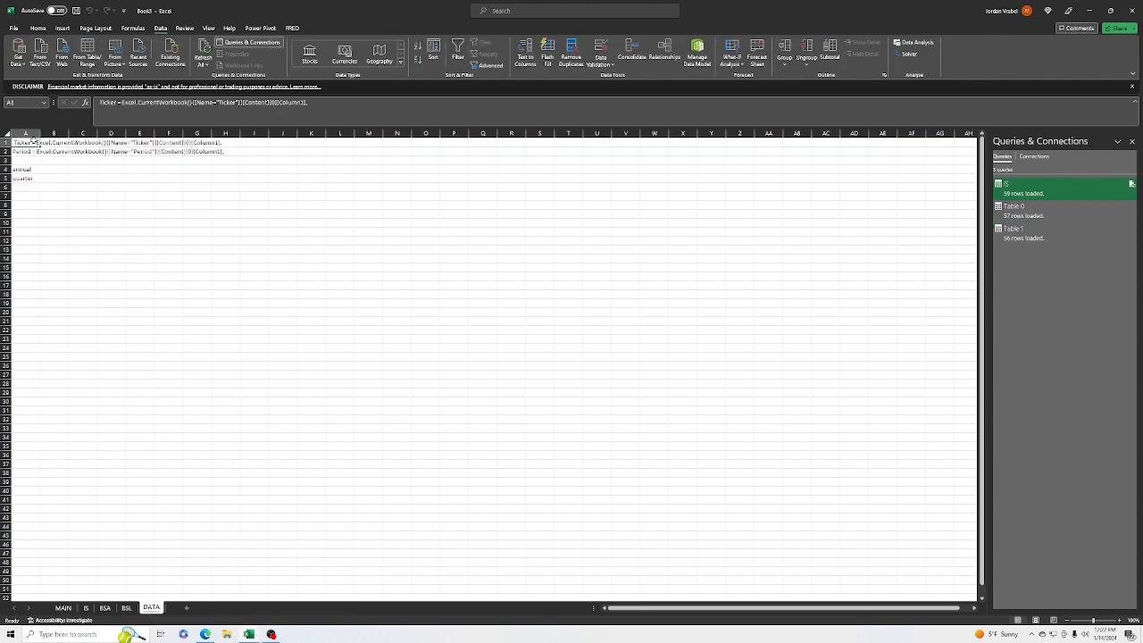
pyautogui.moveTo(311, 102); pyautogui.dragTo(95, 116)
pyautogui.hotkey('ctrl', 'c')
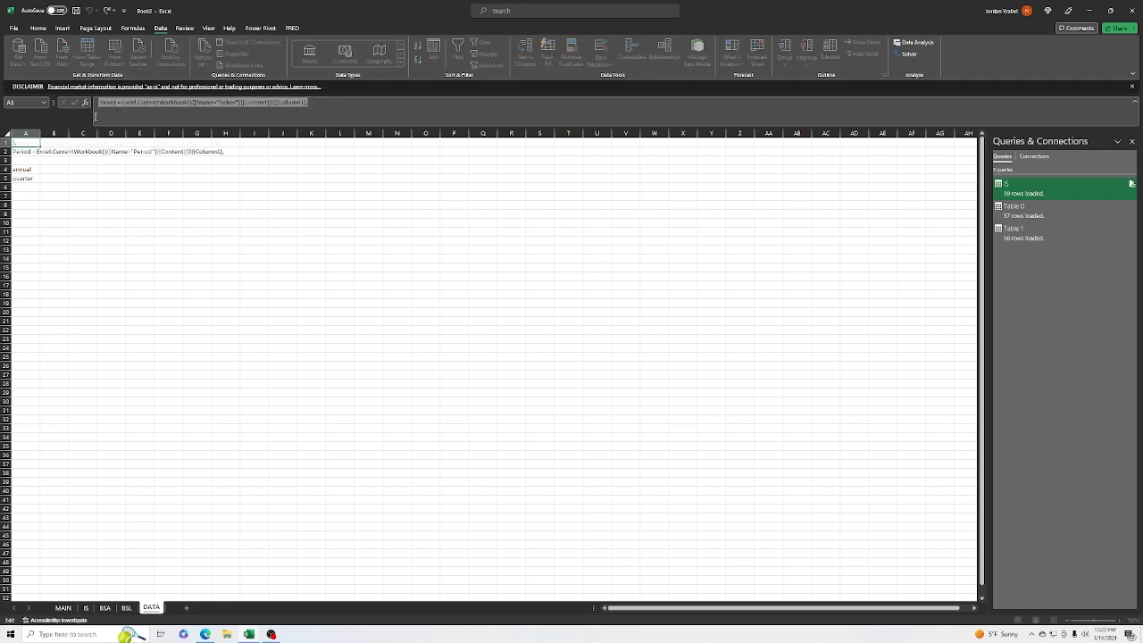
# - Paste the copied Ticker code line into cell A1 of Sheet3 in the workbook being built
pyautogui.click(250, 635)
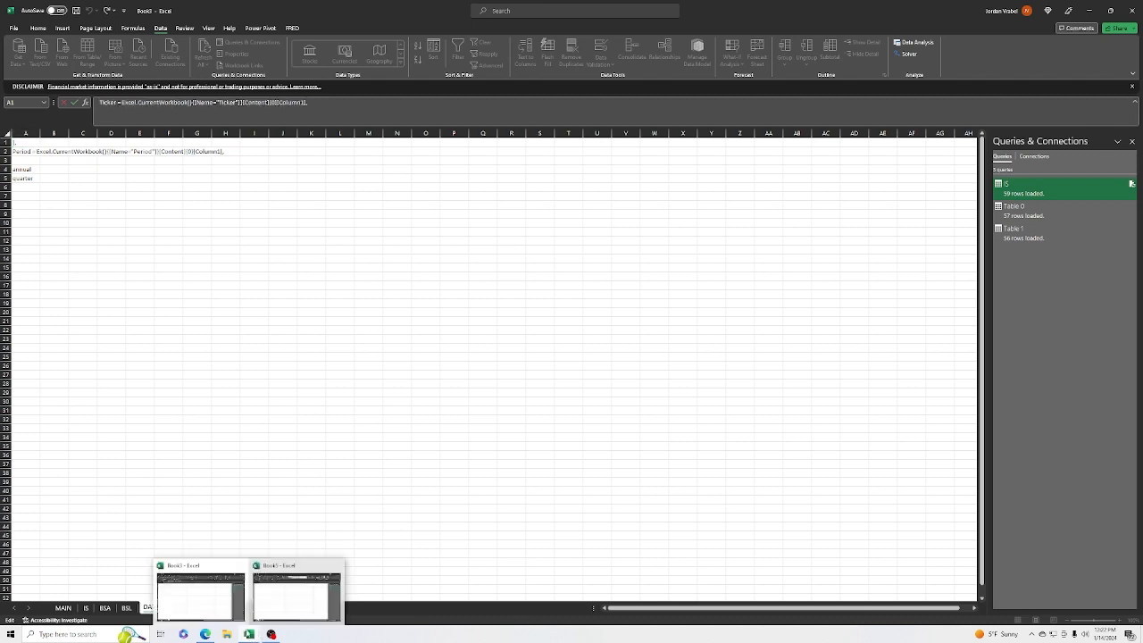
pyautogui.click(212, 602)
pyautogui.click(122, 286)
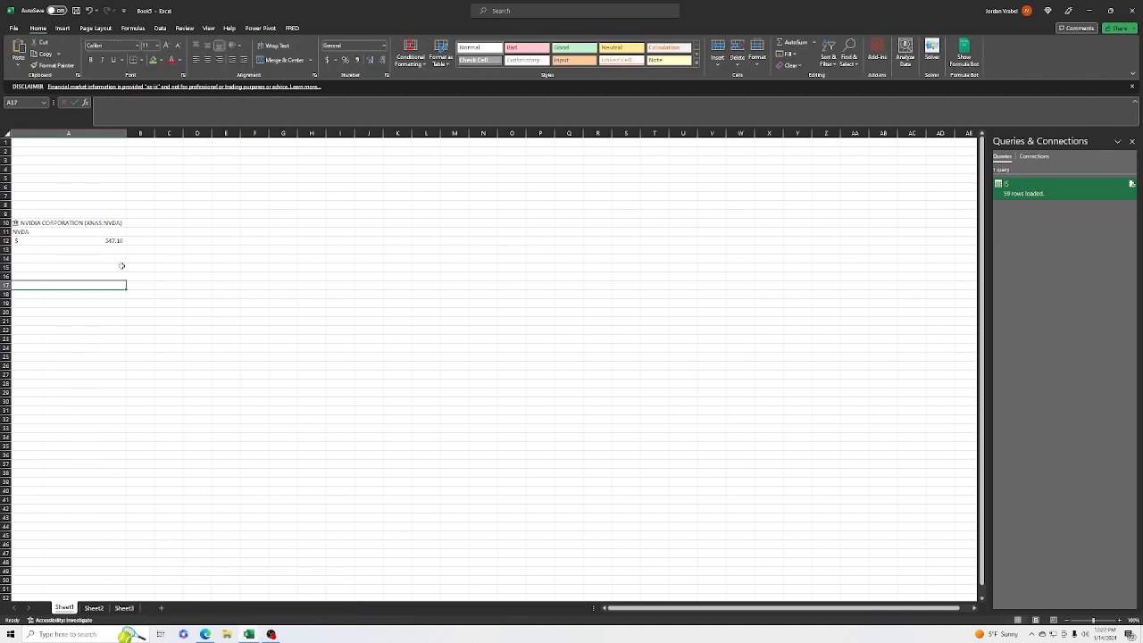
pyautogui.click(94, 607)
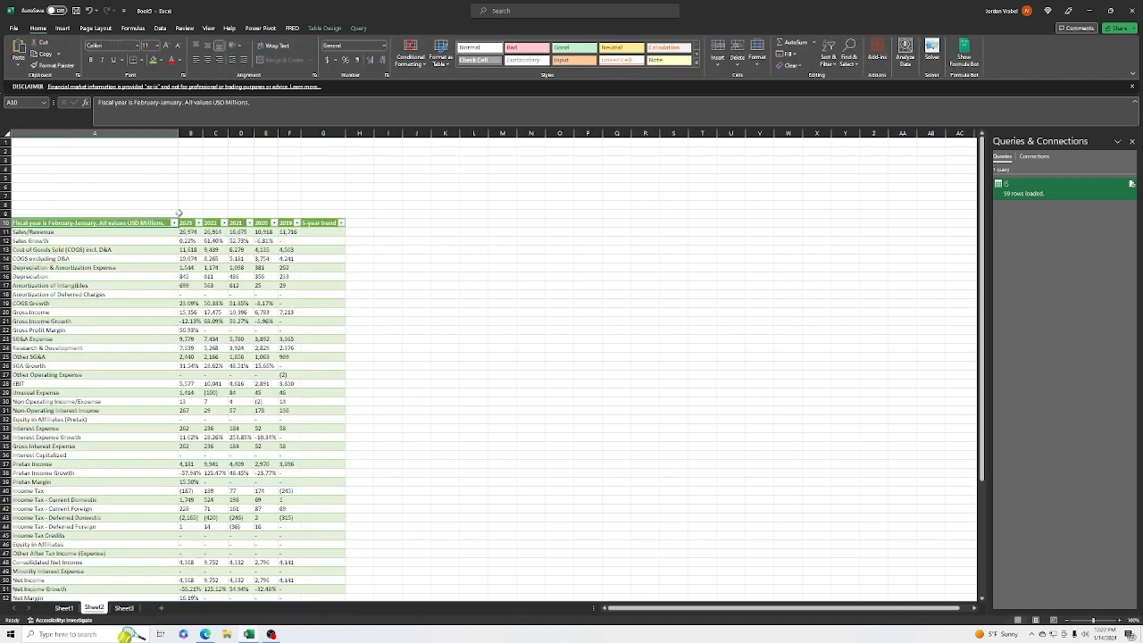
pyautogui.click(124, 607)
pyautogui.hotkey('ctrl', 'v')
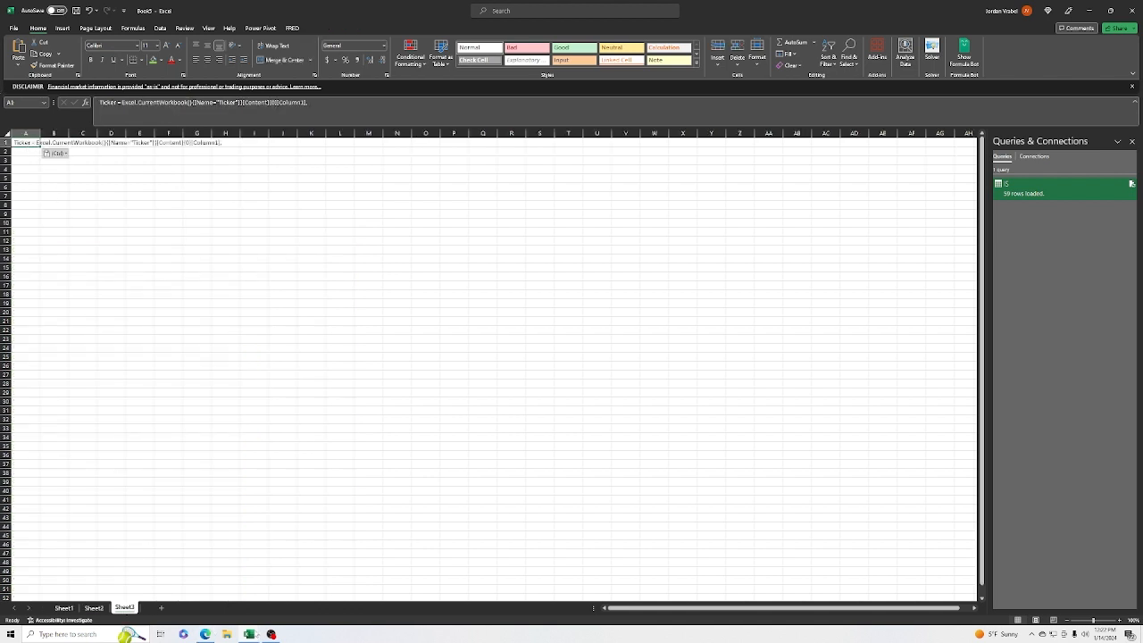
# - Copy the Period = Excel.CurrentWorkbook() code line from cell A2 of the other workbook's DATA sheet into cell A2 of Sheet3 in the workbook being built
pyautogui.moveTo(249, 634)
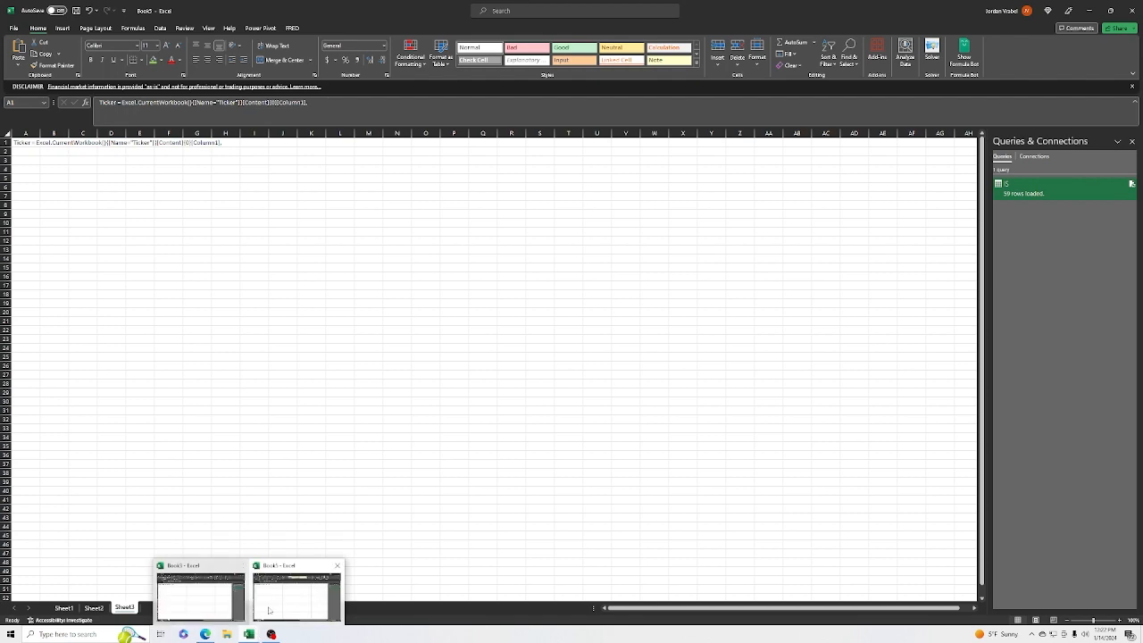
pyautogui.click(260, 585)
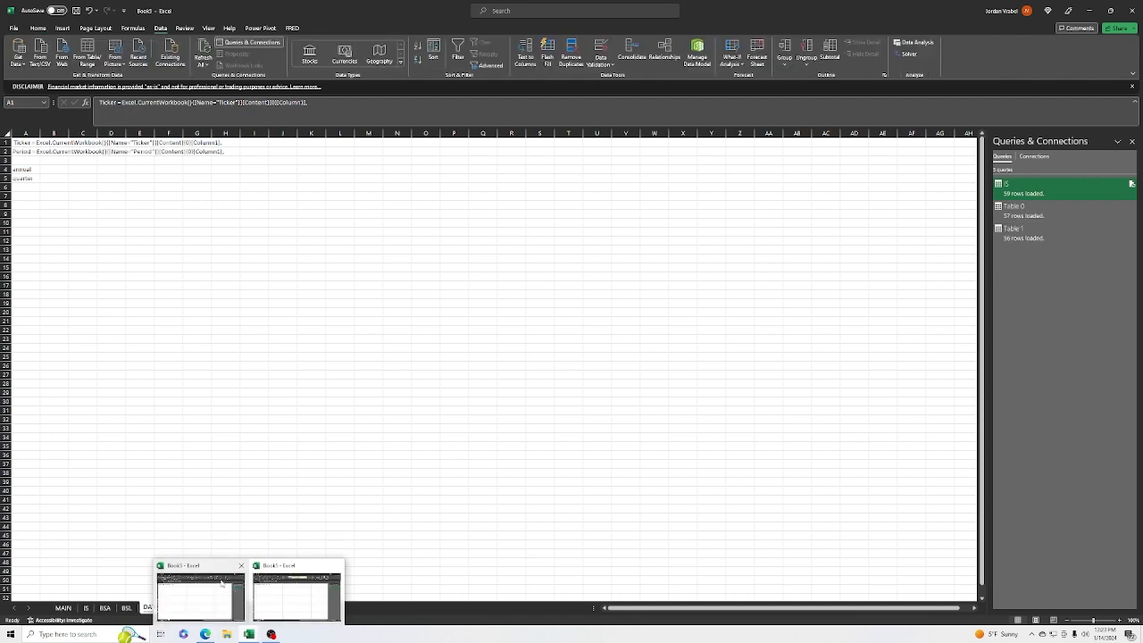
pyautogui.click(26, 153)
pyautogui.hotkey('ctrl', 'c')
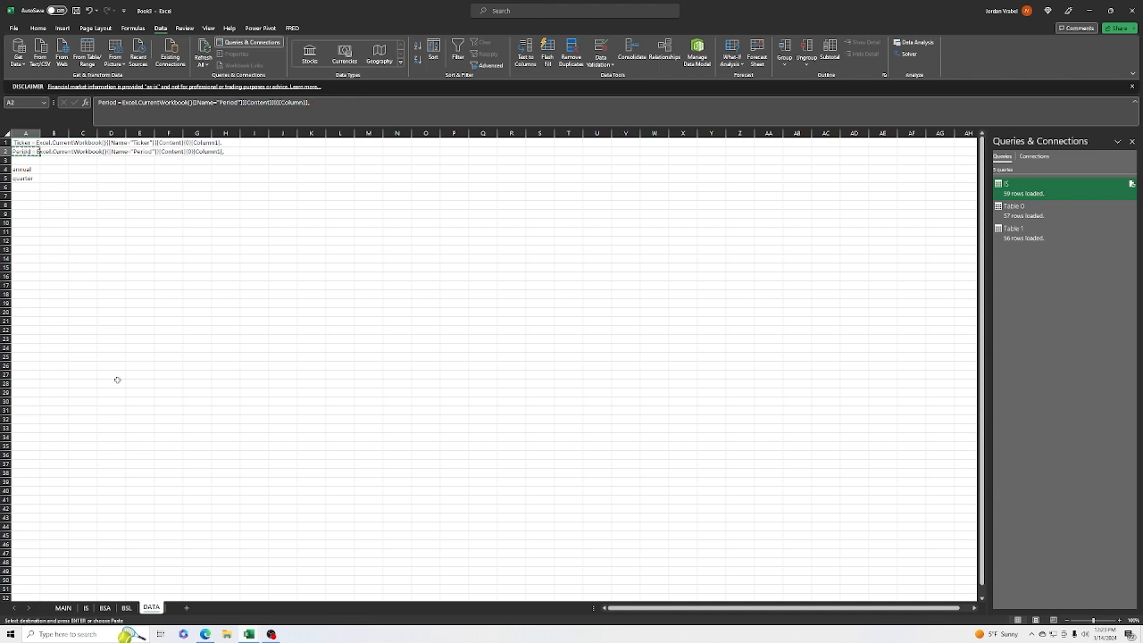
pyautogui.moveTo(249, 634)
pyautogui.click(280, 574)
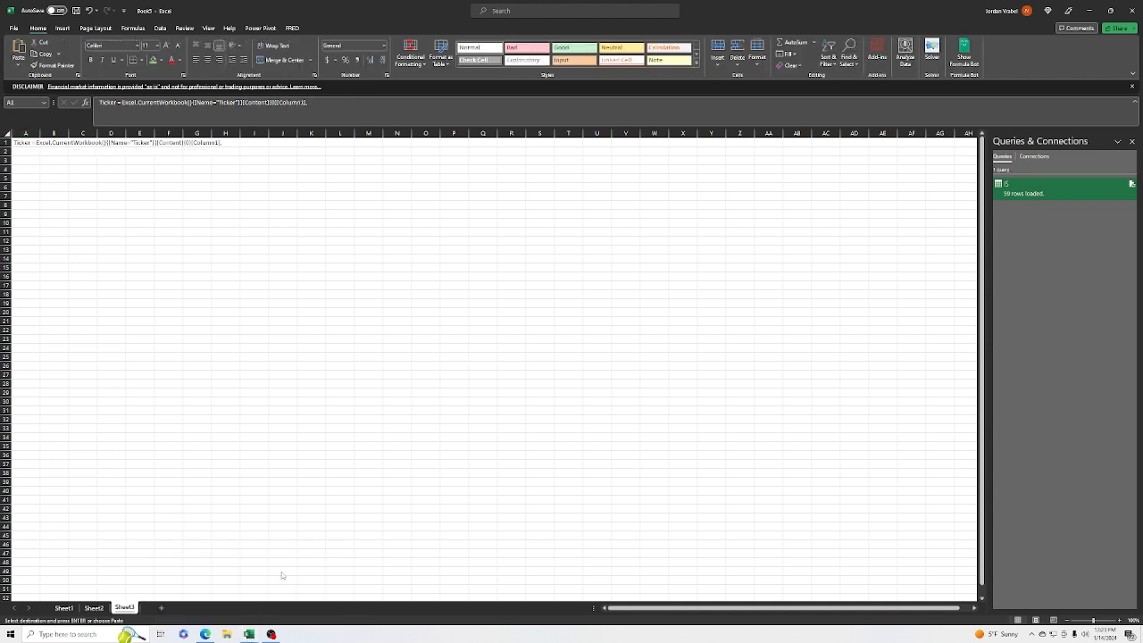
pyautogui.click(28, 151)
pyautogui.hotkey('ctrl', 'v')
pyautogui.click(49, 196)
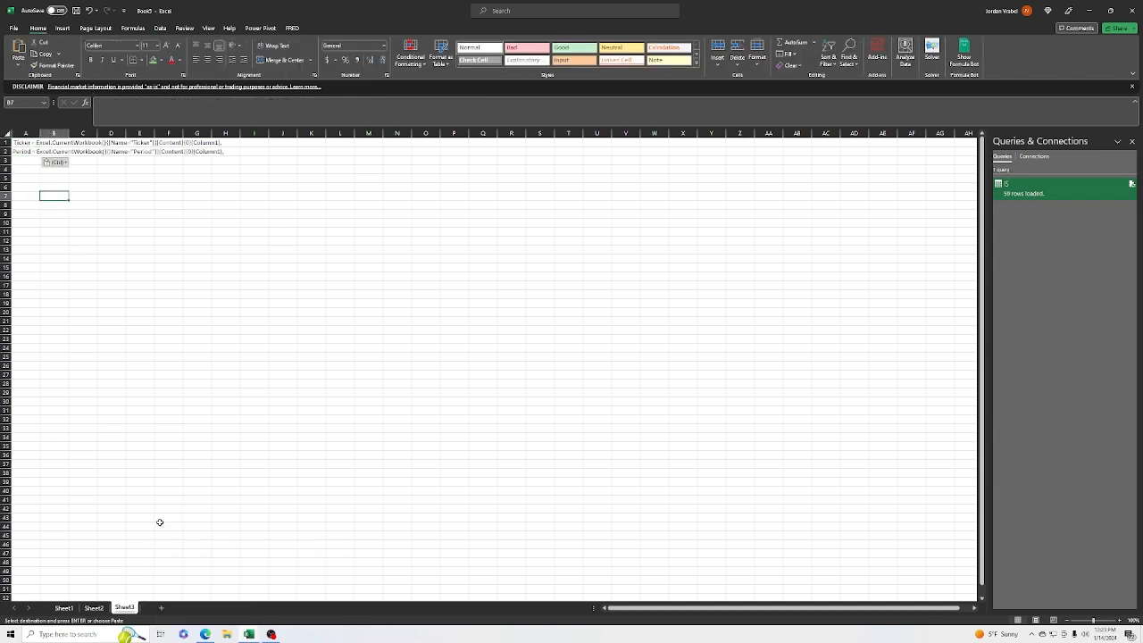
# - Copy the full text of the Ticker code line from inside cell A1 of Sheet3, leaving the cell unchanged
pyautogui.click(28, 144)
pyautogui.moveTo(300, 102); pyautogui.dragTo(102, 104)
pyautogui.rightClick(104, 102)
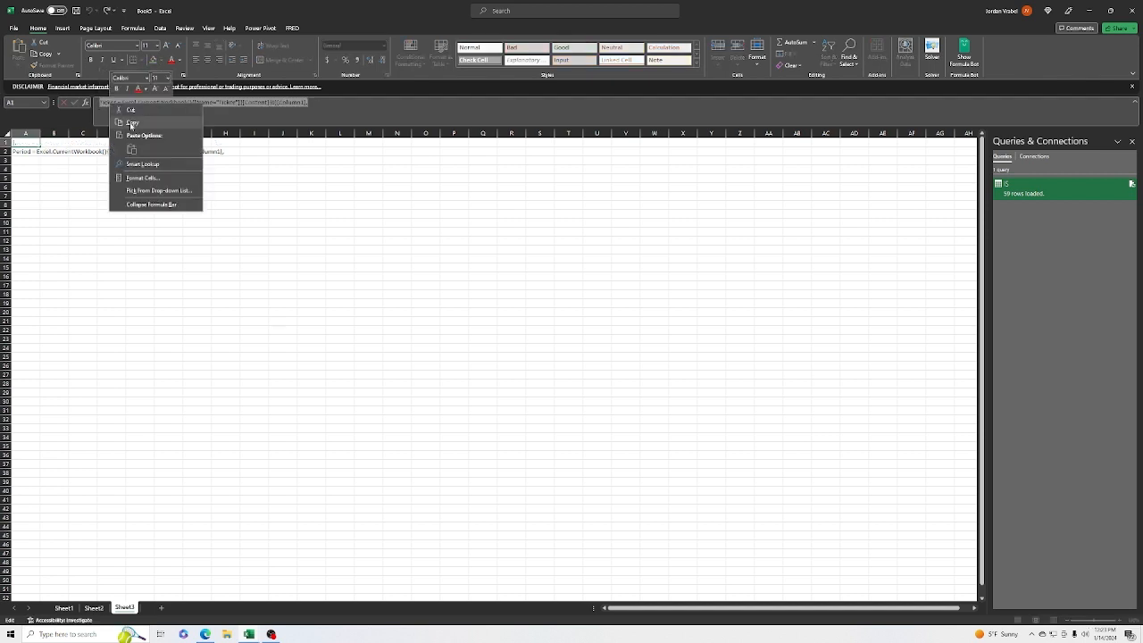
pyautogui.click(134, 124)
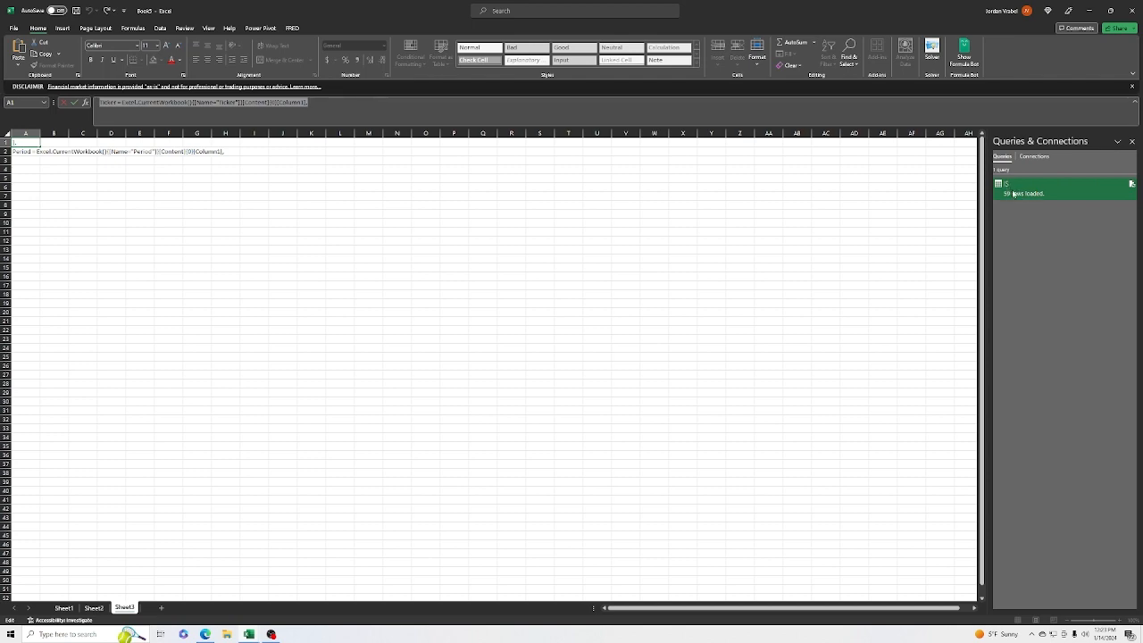
pyautogui.click(545, 196)
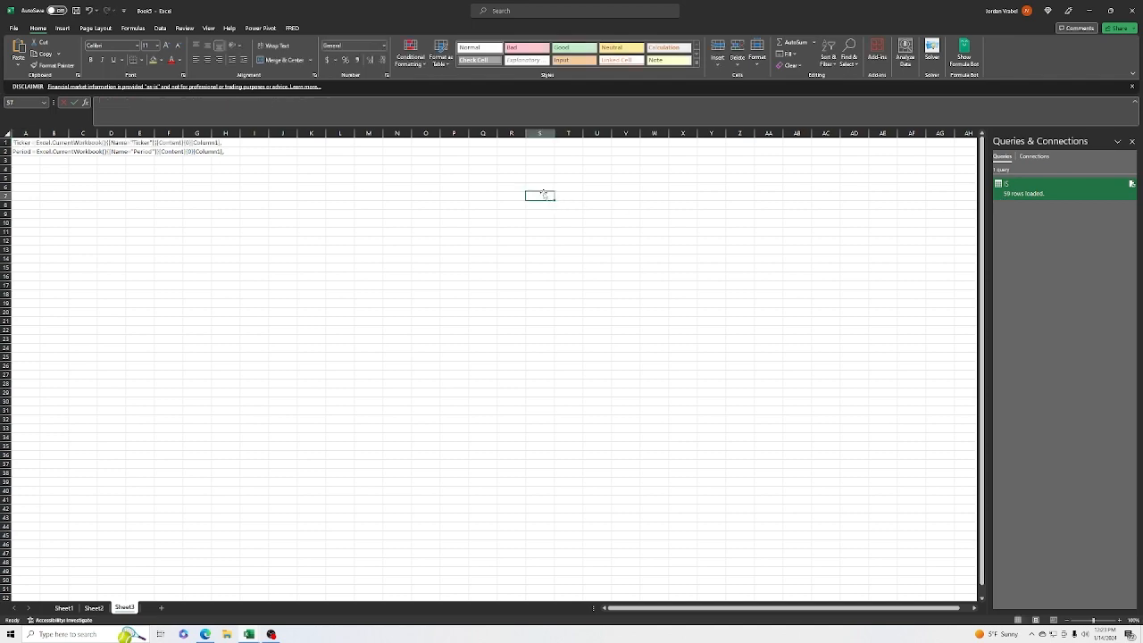
pyautogui.rightClick(1004, 188)
pyautogui.click(1014, 215)
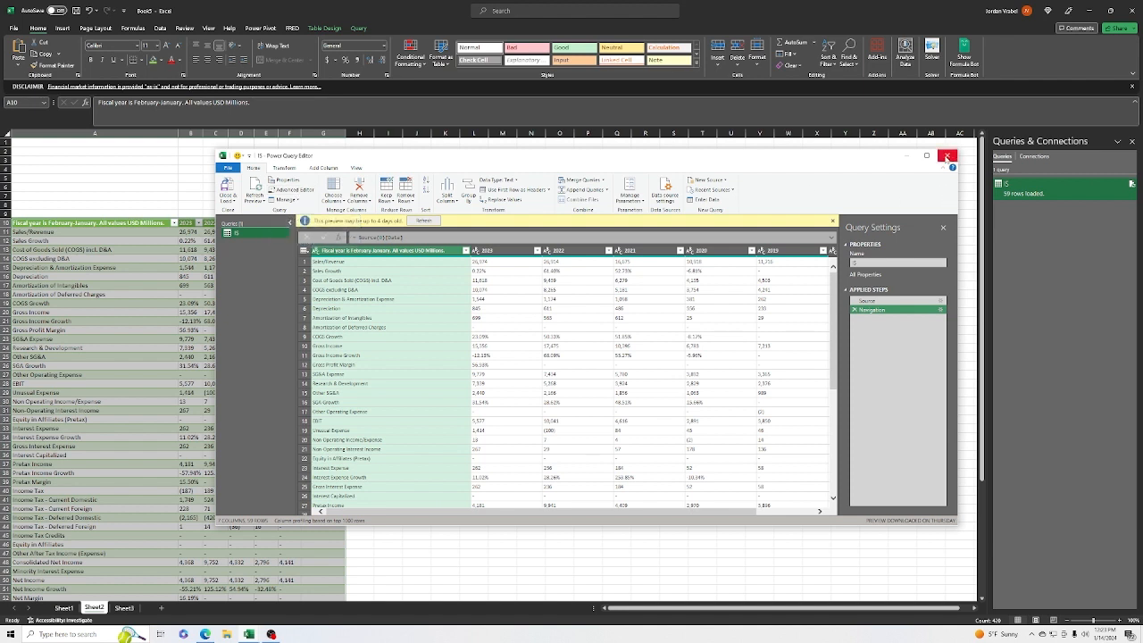
pyautogui.click(948, 158)
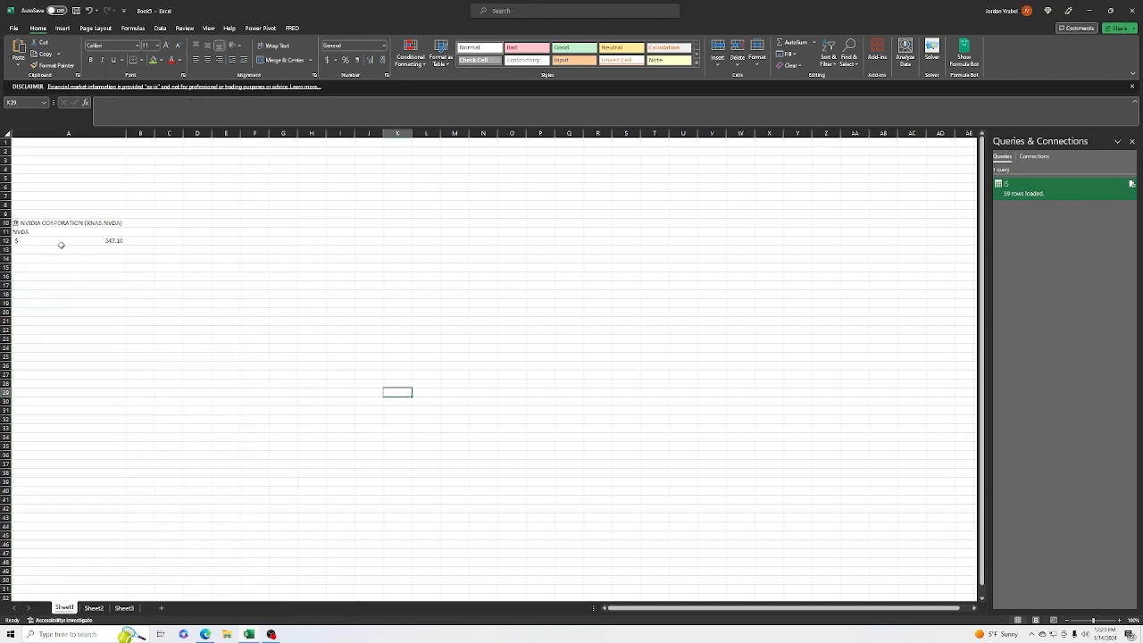
# - Name cell A11 on Sheet1, which holds the stock's ticker symbol, Ticker
pyautogui.click(31, 231)
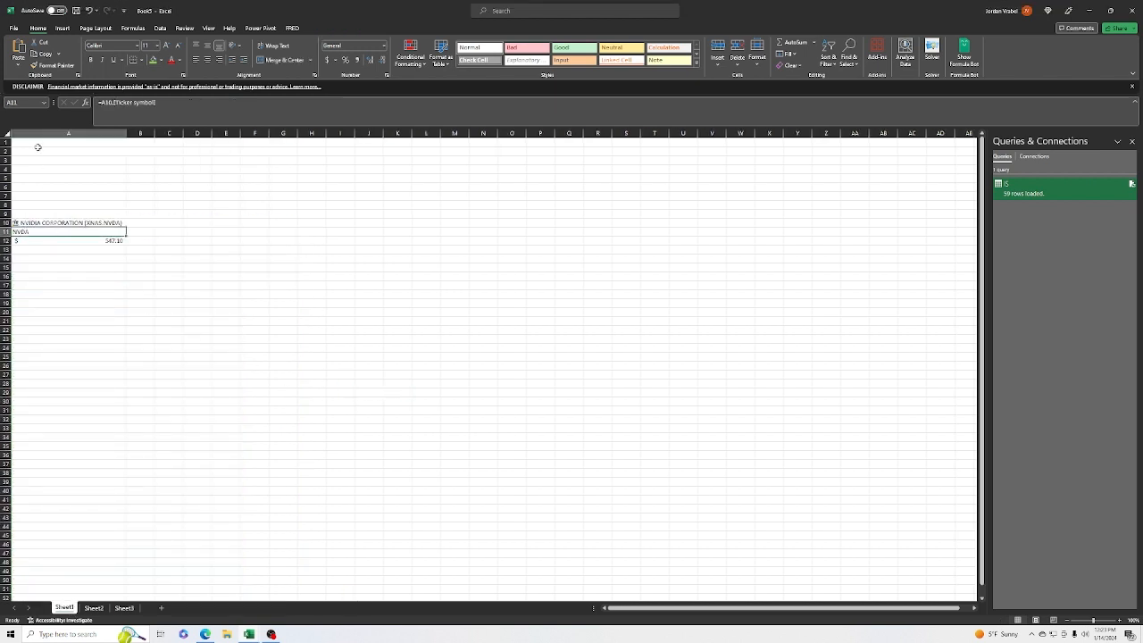
pyautogui.click(25, 104)
pyautogui.press('BackSpace')
# - Open the IS query's code in the Advanced Editor and paste the Ticker line on a new line above the Source line
pyautogui.click(94, 607)
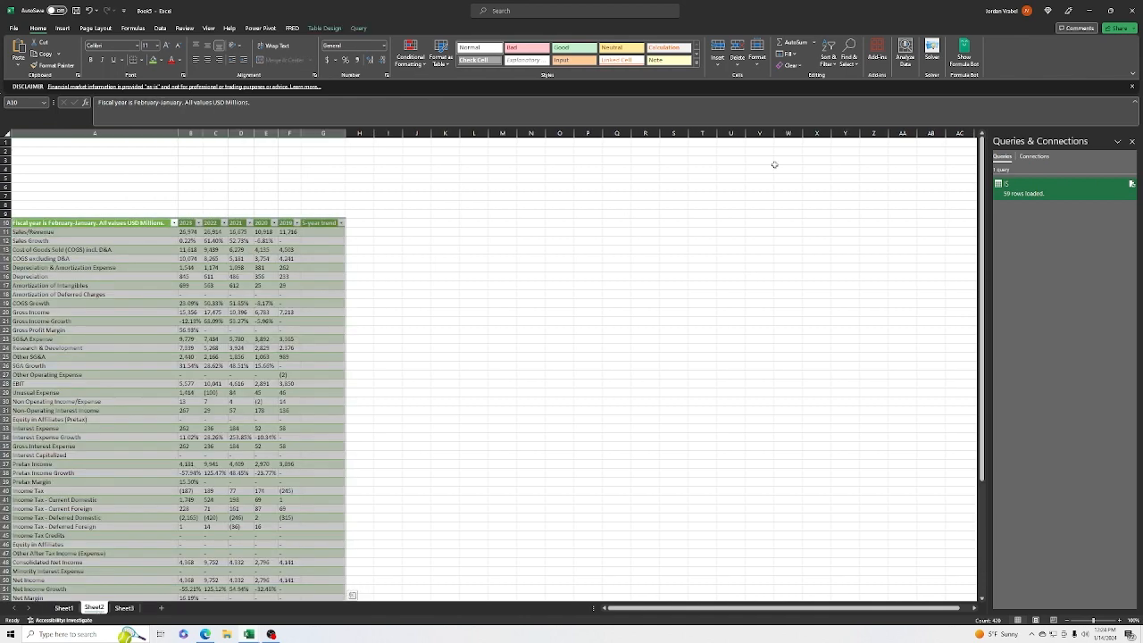
pyautogui.rightClick(1004, 184)
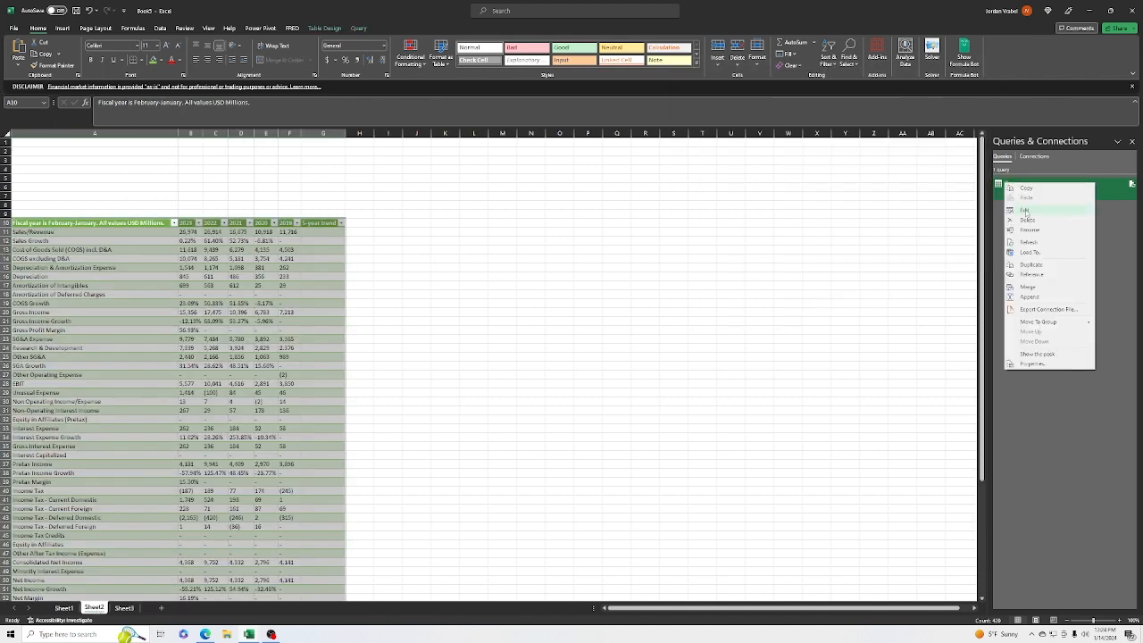
pyautogui.click(1025, 210)
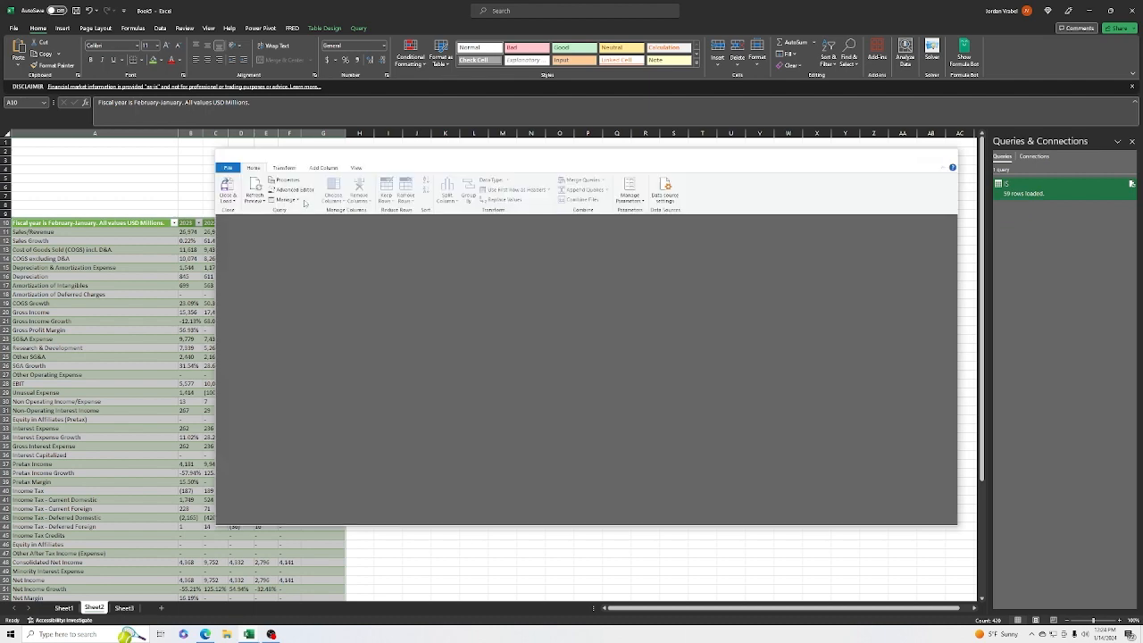
pyautogui.click(299, 191)
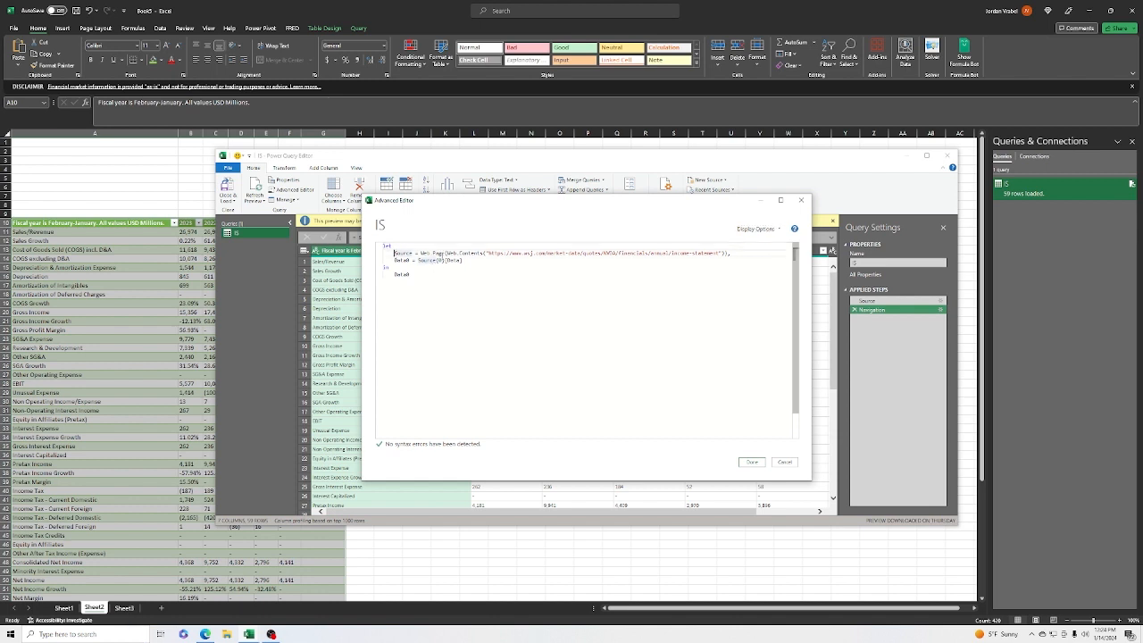
pyautogui.click(396, 249)
pyautogui.press('Return')
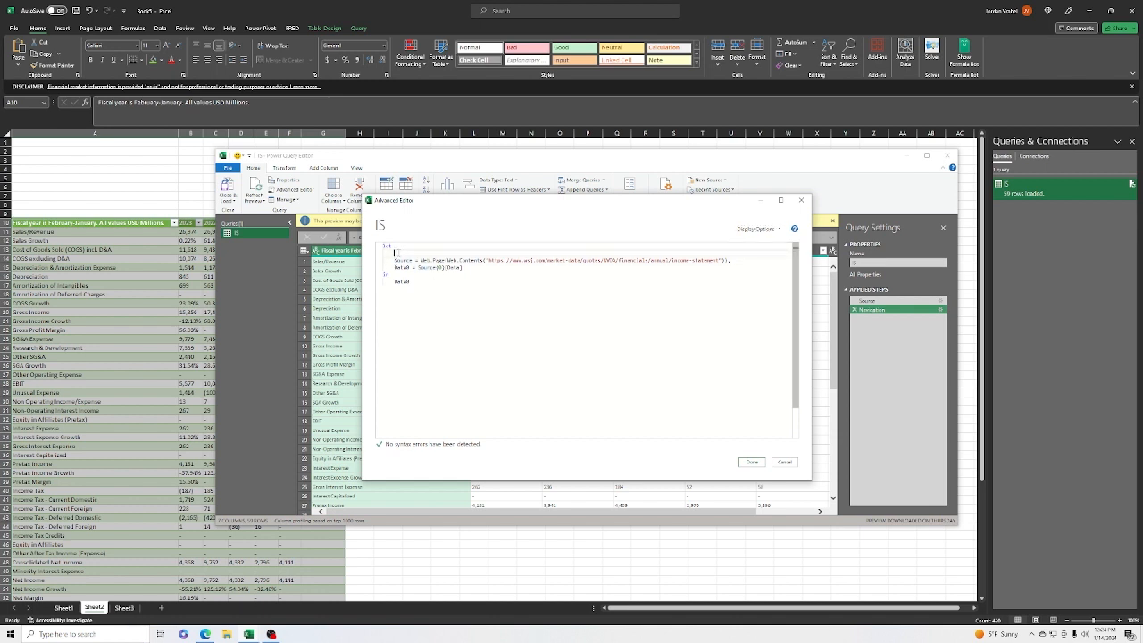
pyautogui.rightClick(396, 253)
pyautogui.click(410, 283)
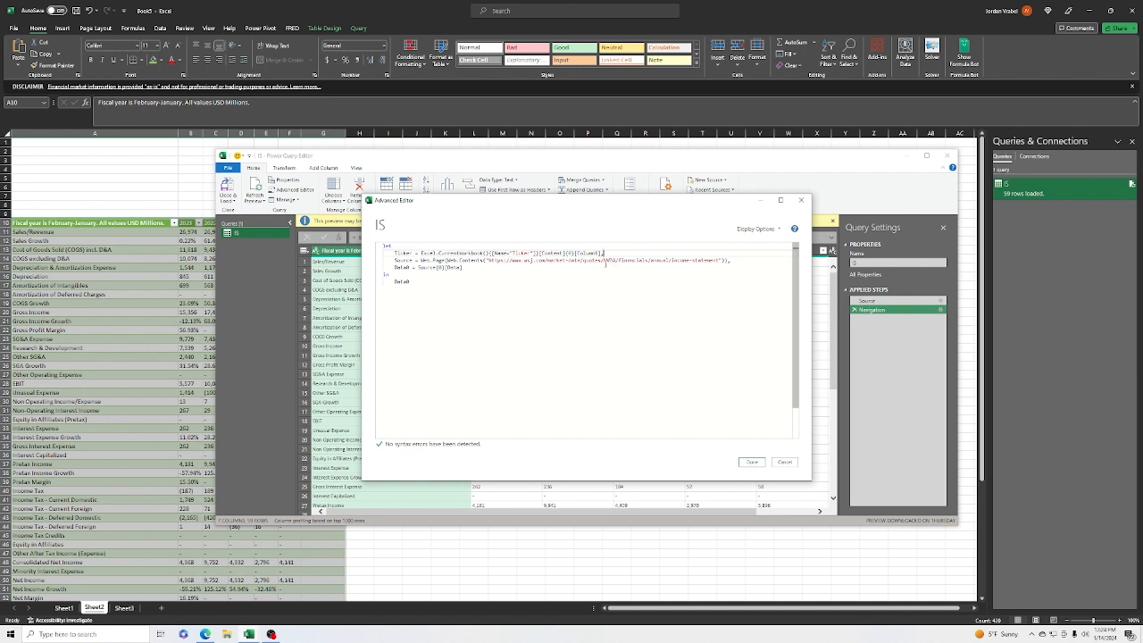
# - Replace NVDA in the Source web address with "&Ticker&" and apply the edited IS query code
pyautogui.click(603, 256)
pyautogui.press('BackSpace')
pyautogui.press('BackSpace')
pyautogui.press('BackSpace')
pyautogui.press('BackSpace')
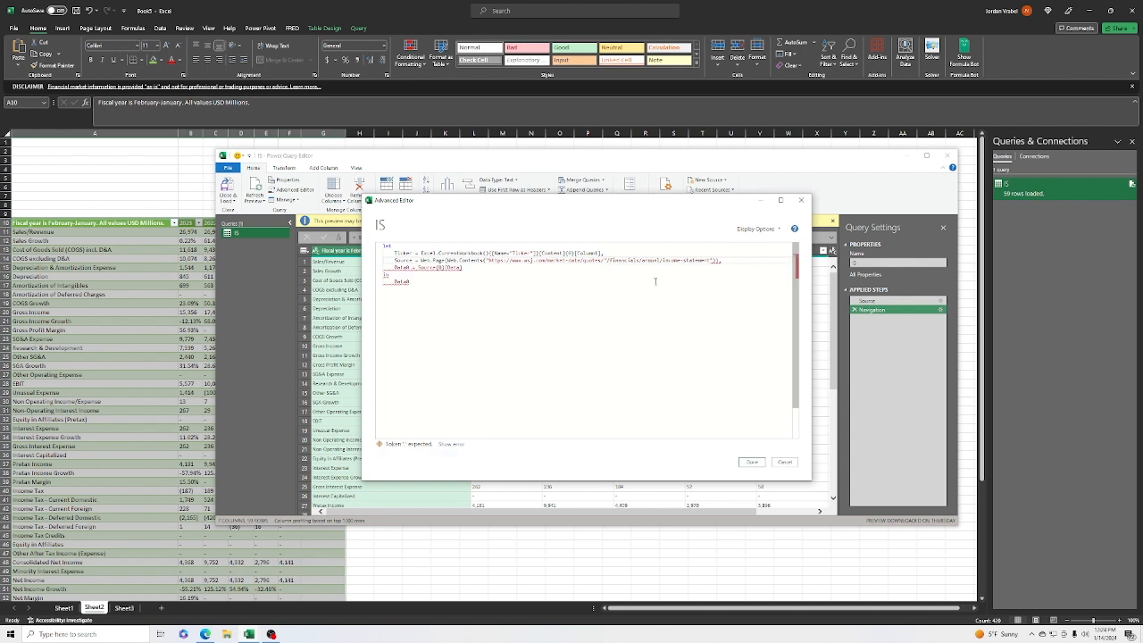
pyautogui.write('"&Ticker')
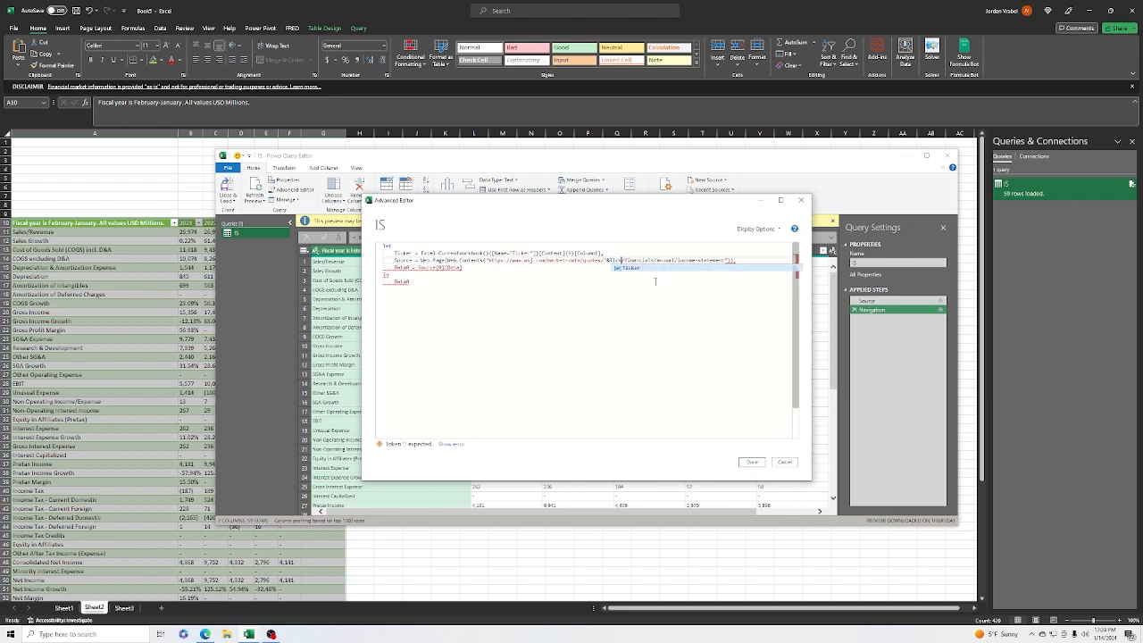
pyautogui.write('&"')
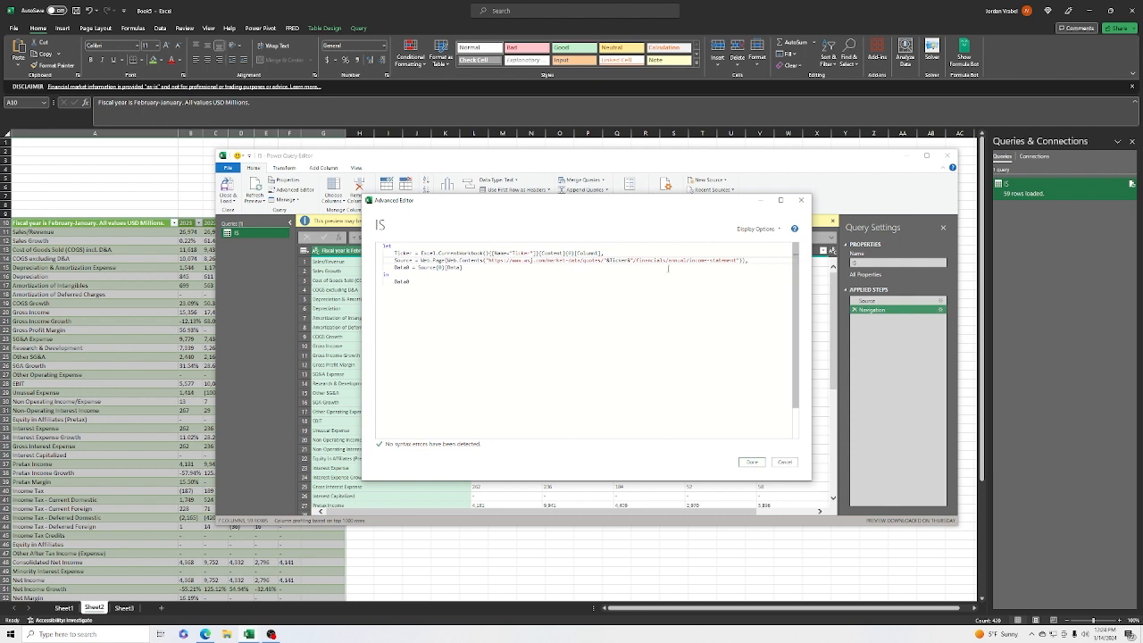
pyautogui.click(754, 462)
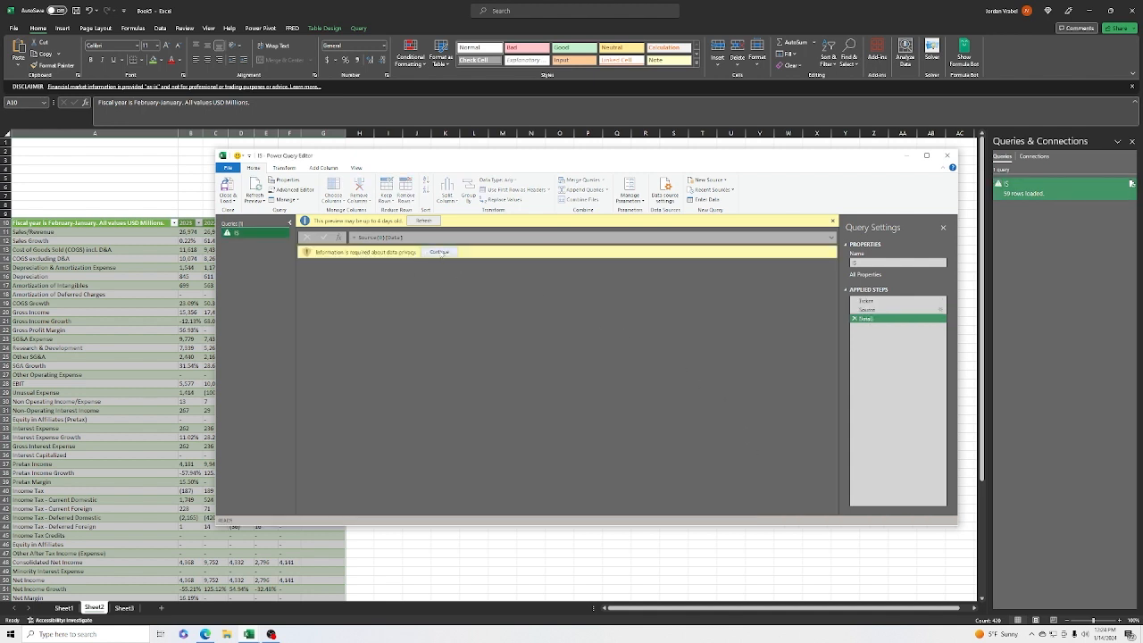
# - Set the current workbook's privacy level to Public, then close the query editor and load the IS query
pyautogui.click(439, 252)
pyautogui.click(678, 337)
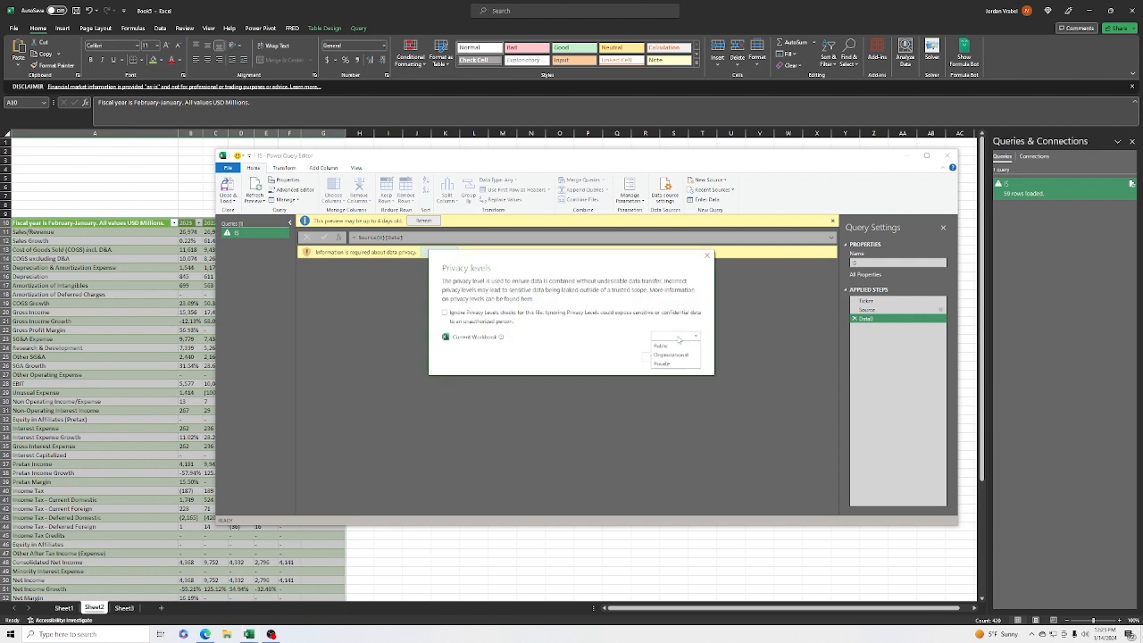
pyautogui.click(662, 346)
pyautogui.click(655, 360)
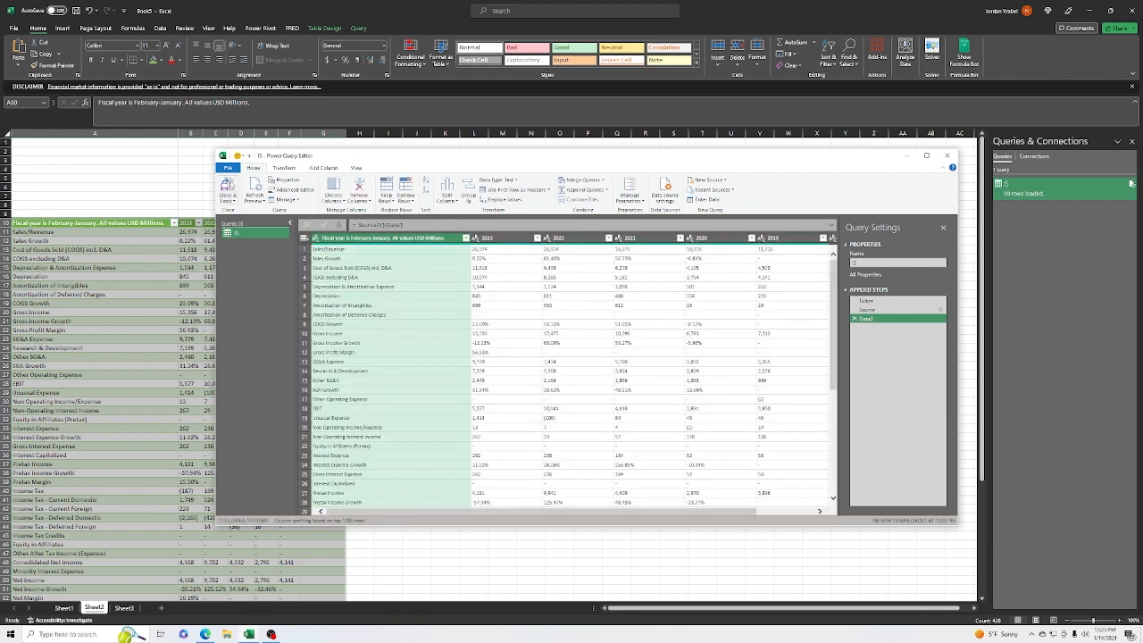
pyautogui.click(228, 185)
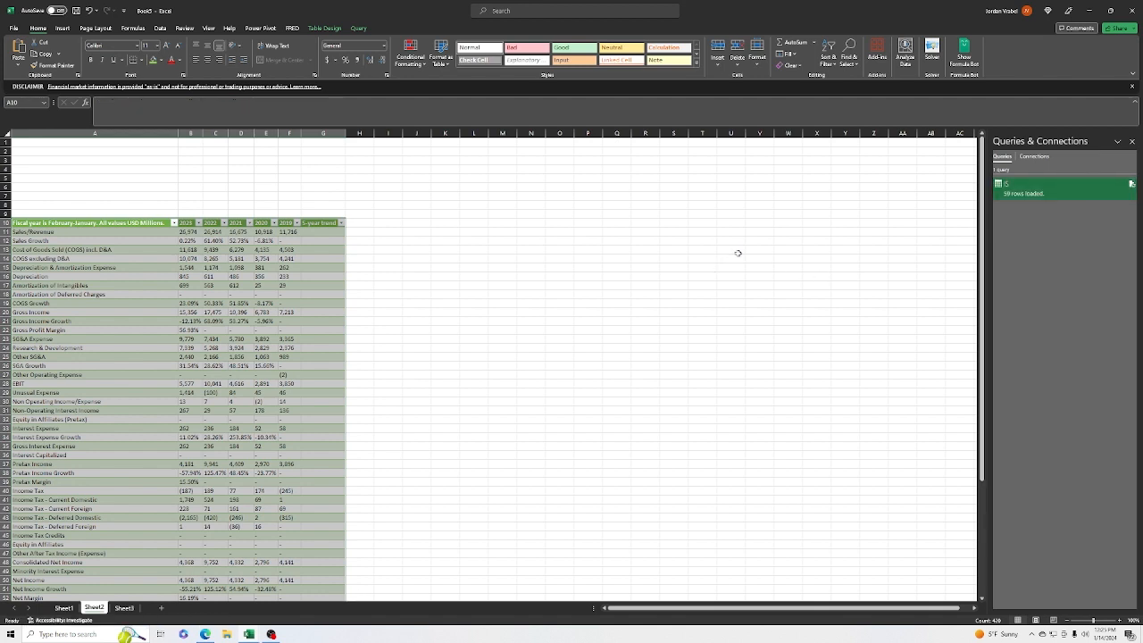
# - Enter the period options on Sheet3: quarter in cell A5 and annual in cell A6
pyautogui.click(64, 608)
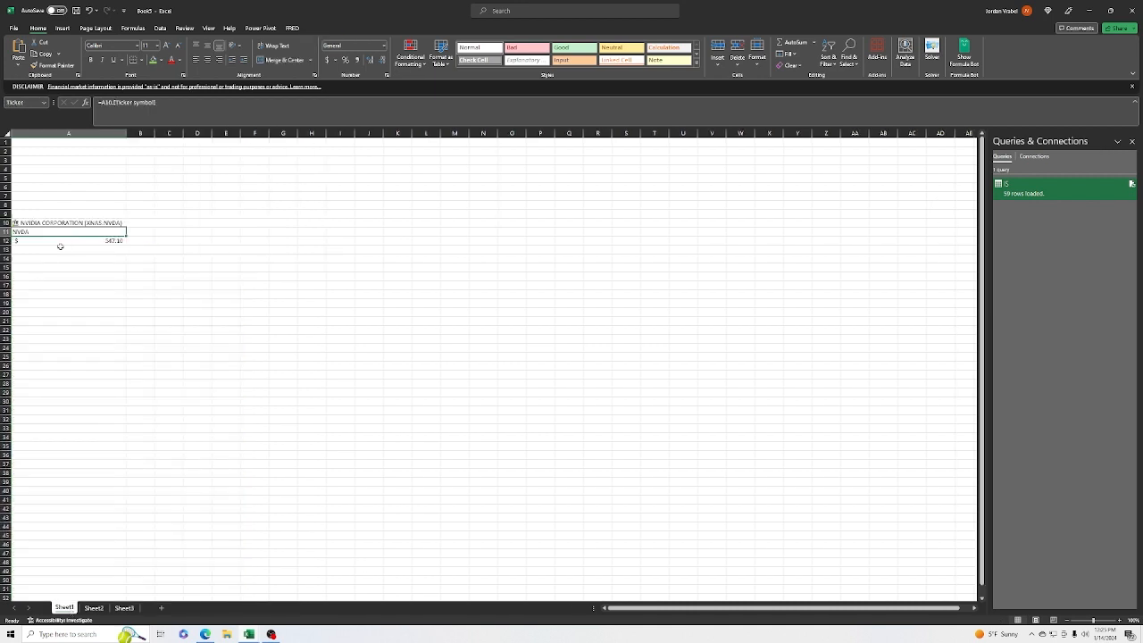
pyautogui.click(60, 249)
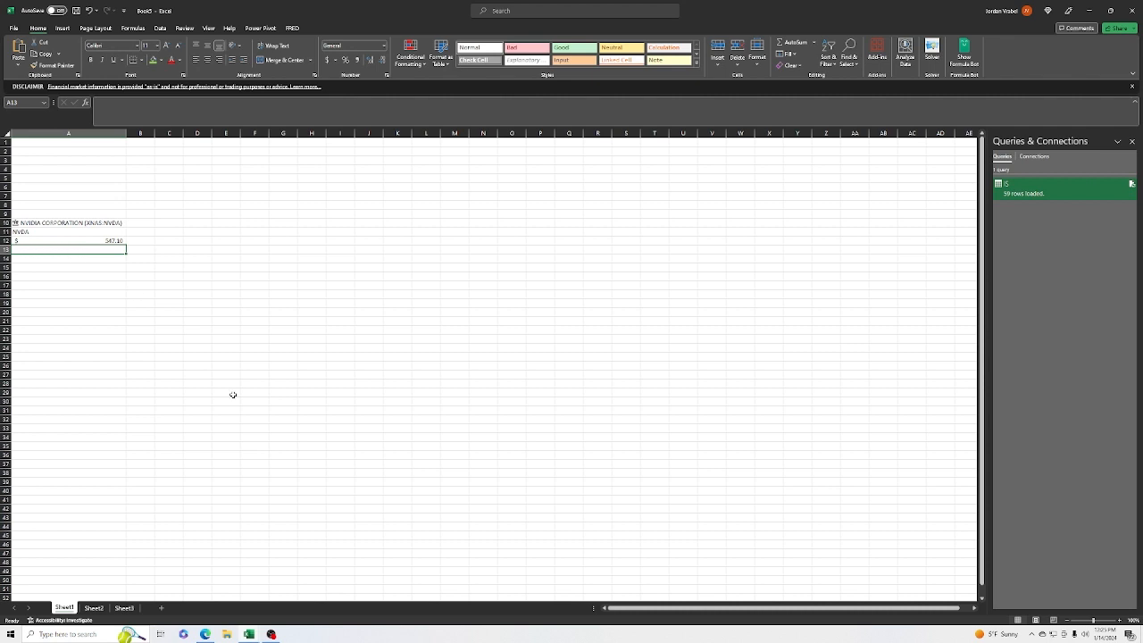
pyautogui.click(93, 608)
pyautogui.click(124, 608)
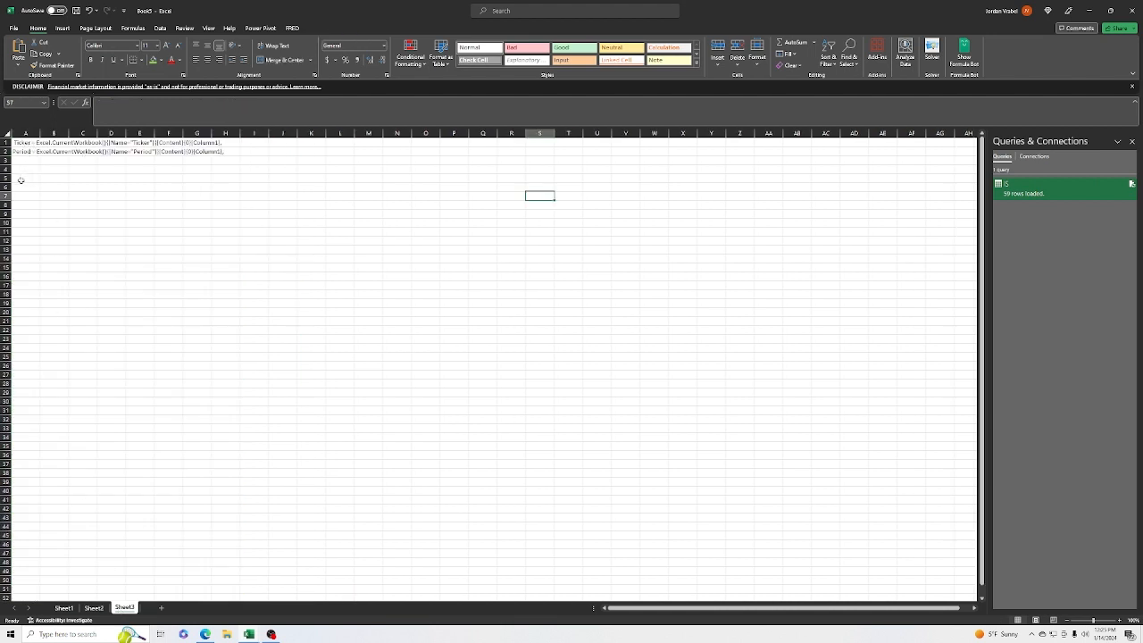
pyautogui.click(21, 180)
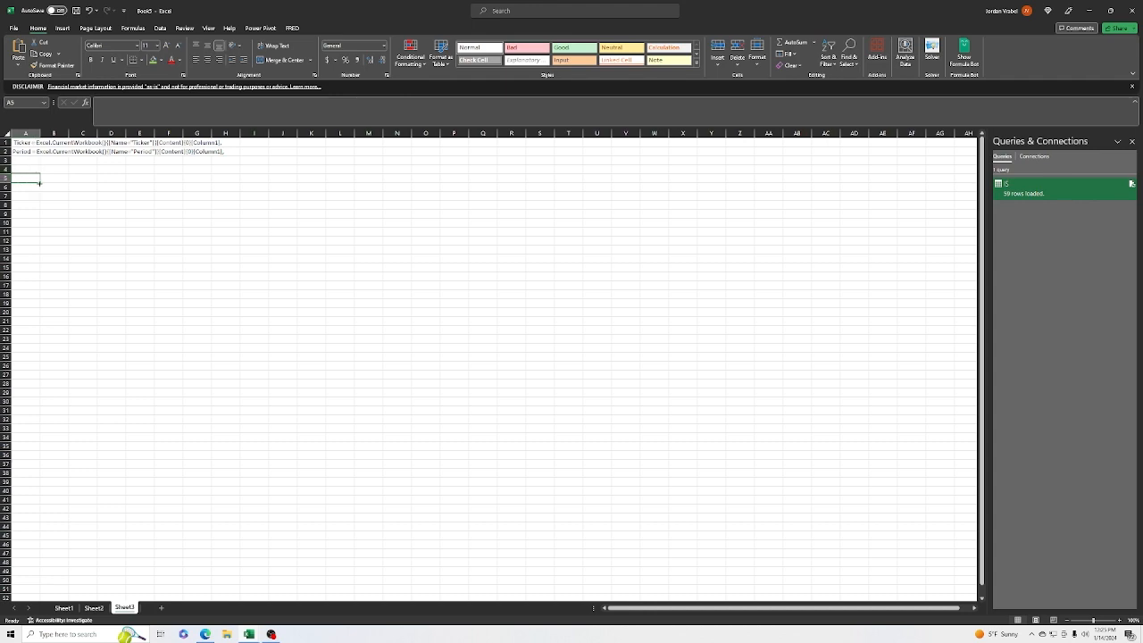
pyautogui.write('quarter')
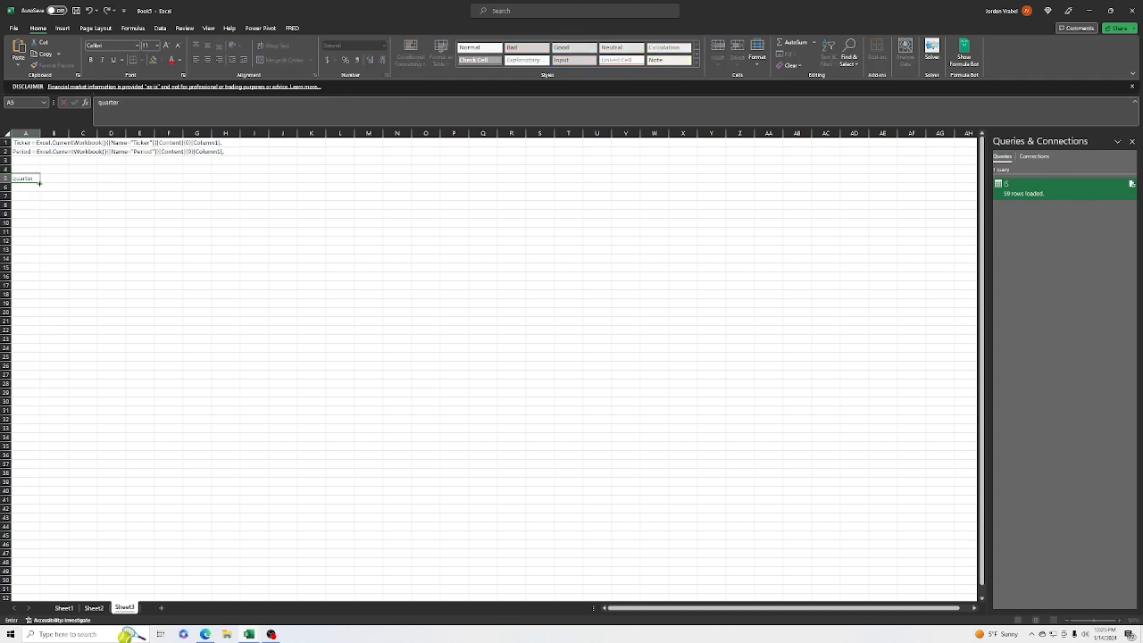
pyautogui.press('Return')
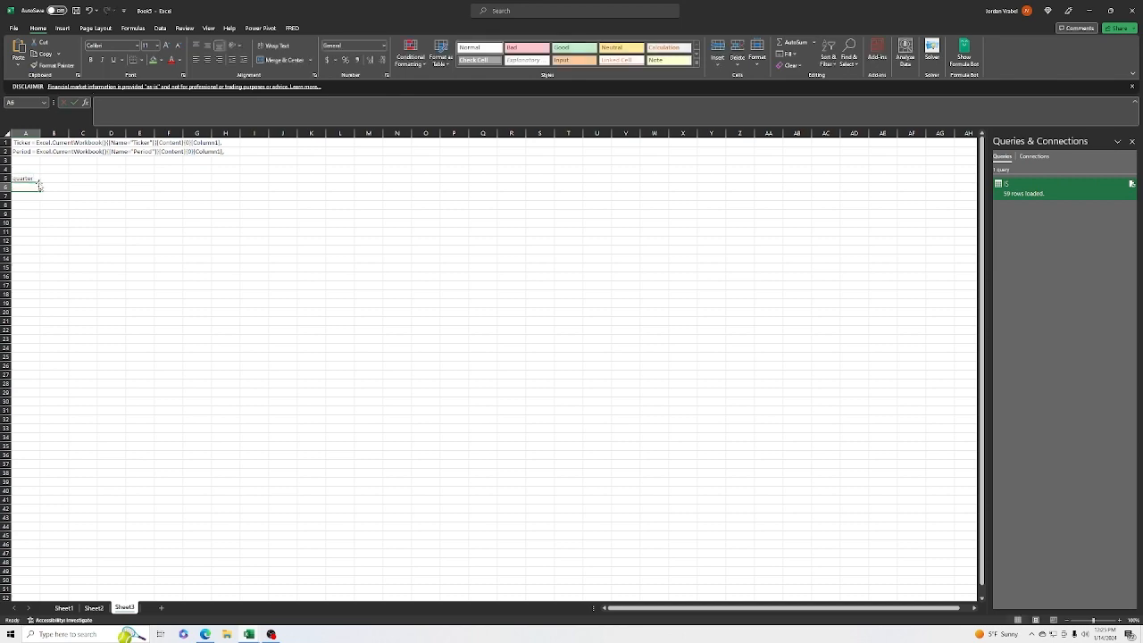
pyautogui.write('annual')
pyautogui.press('Return')
# - Add a List data validation to cell A13 on Sheet1, using Sheet3 cells A5:A6 as its source
pyautogui.click(66, 608)
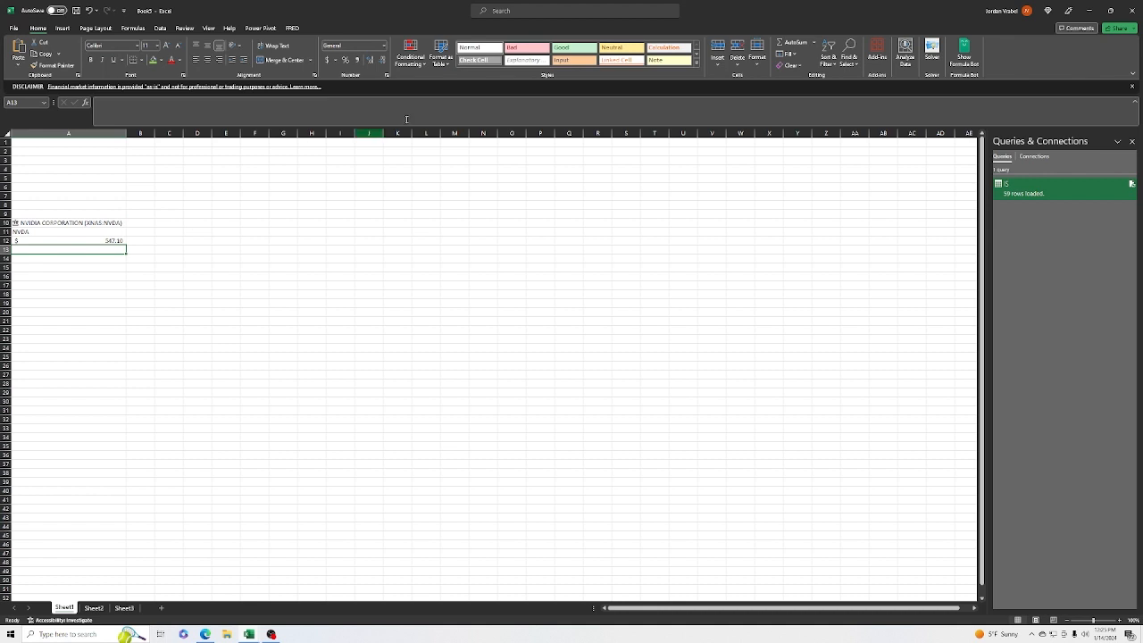
pyautogui.click(161, 29)
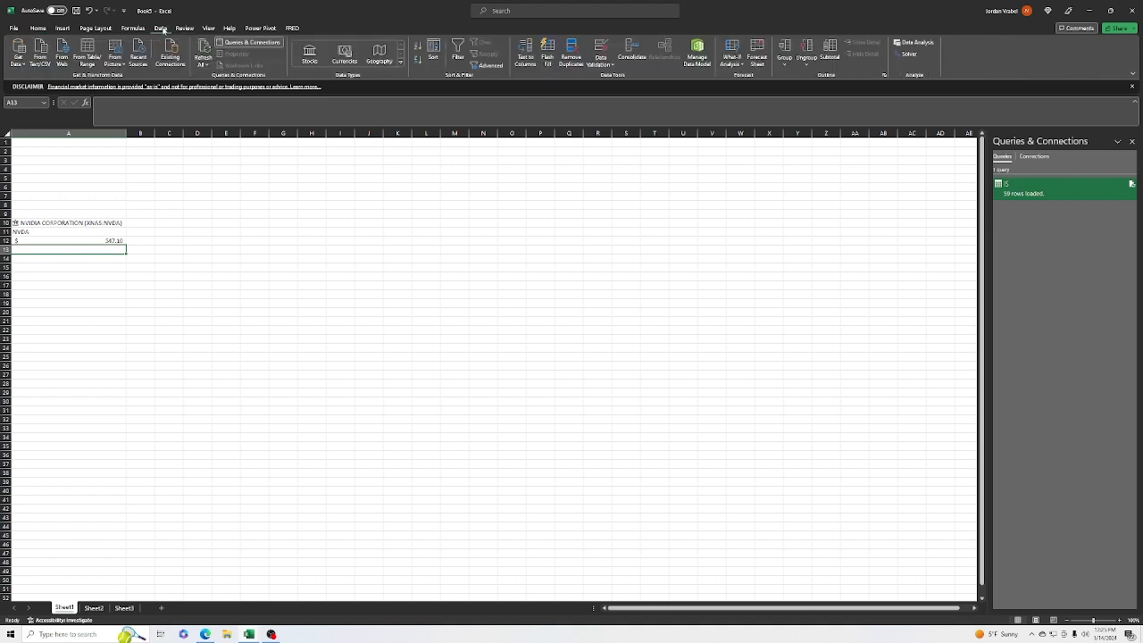
pyautogui.click(605, 65)
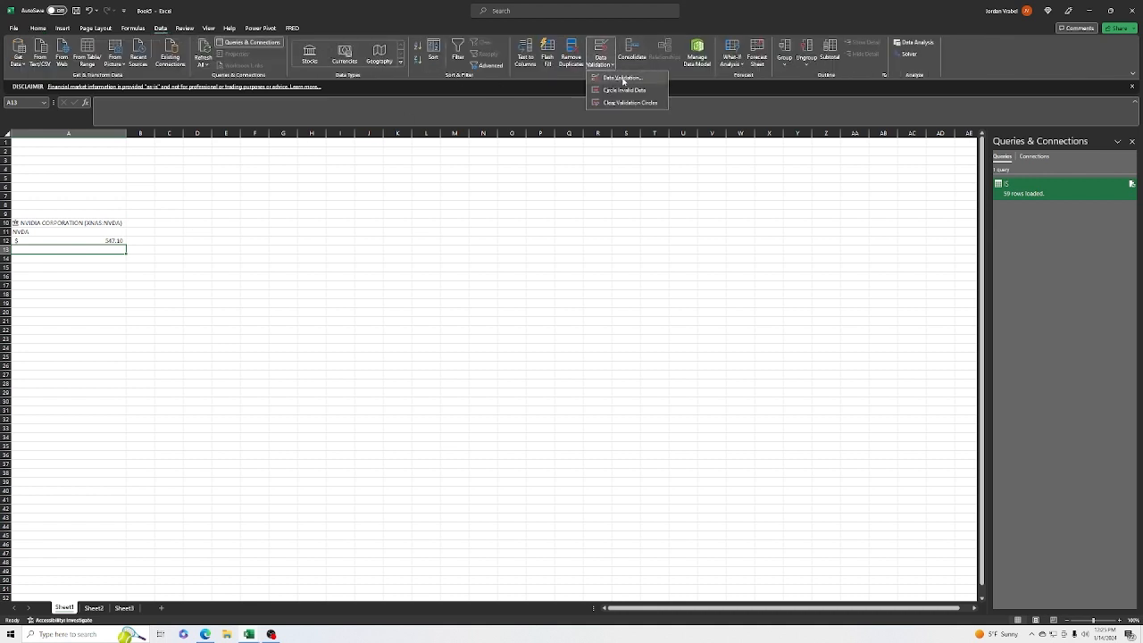
pyautogui.click(622, 79)
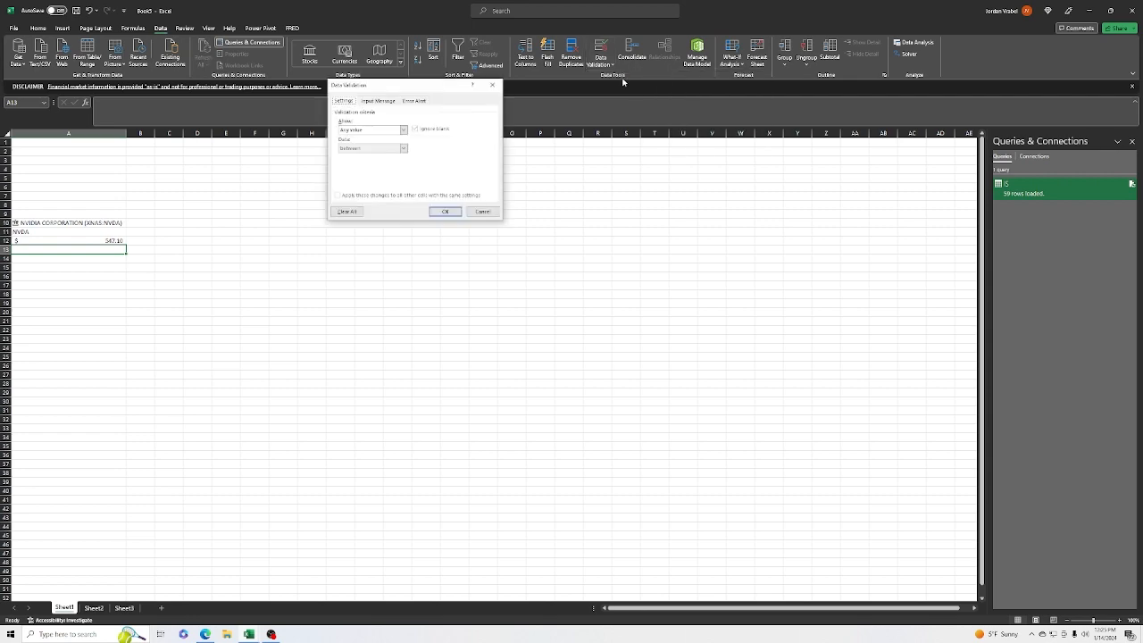
pyautogui.click(402, 130)
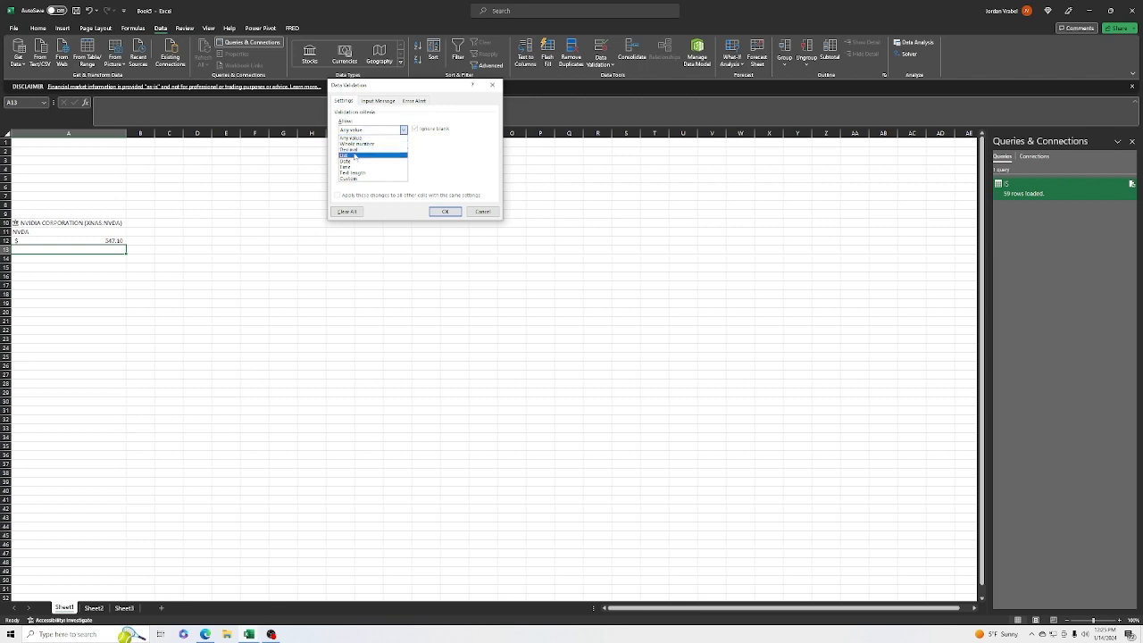
pyautogui.click(354, 156)
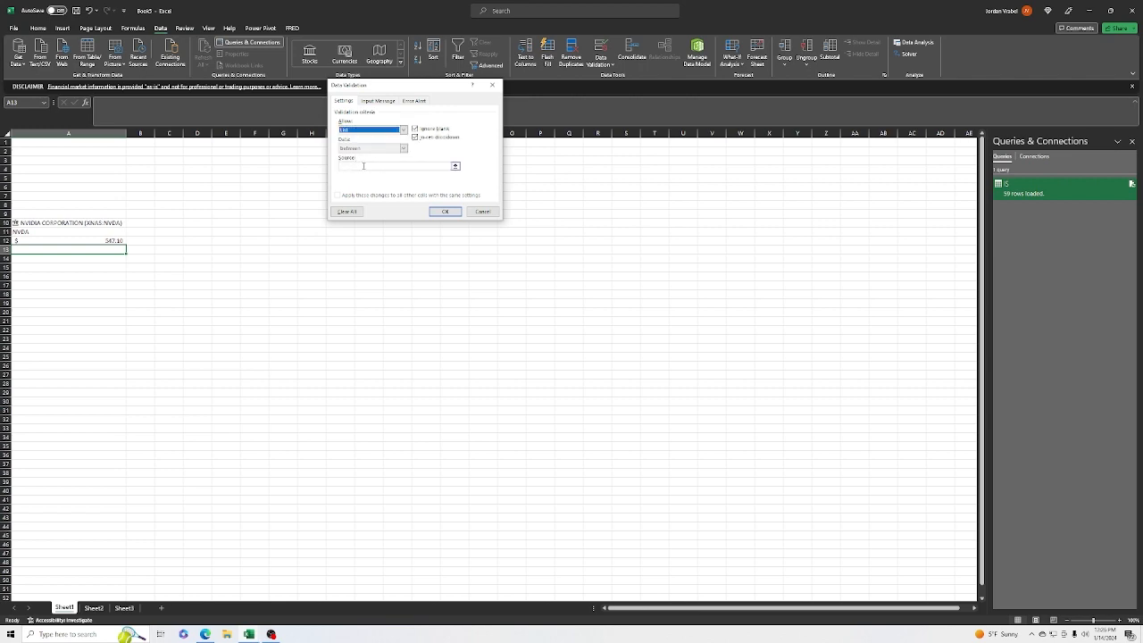
pyautogui.click(356, 165)
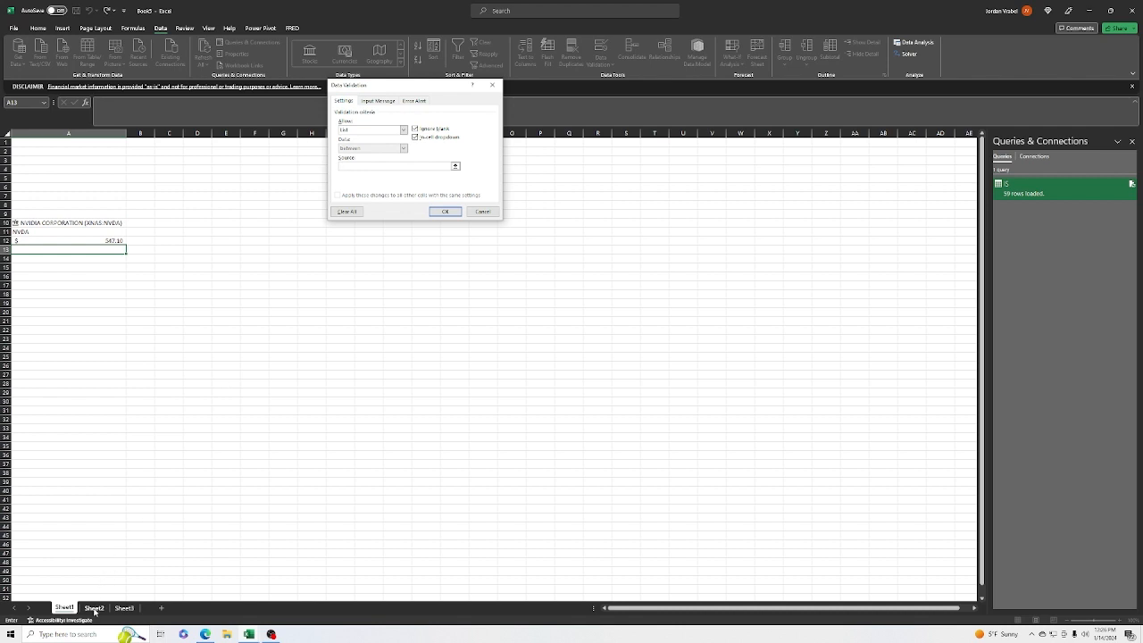
pyautogui.click(124, 608)
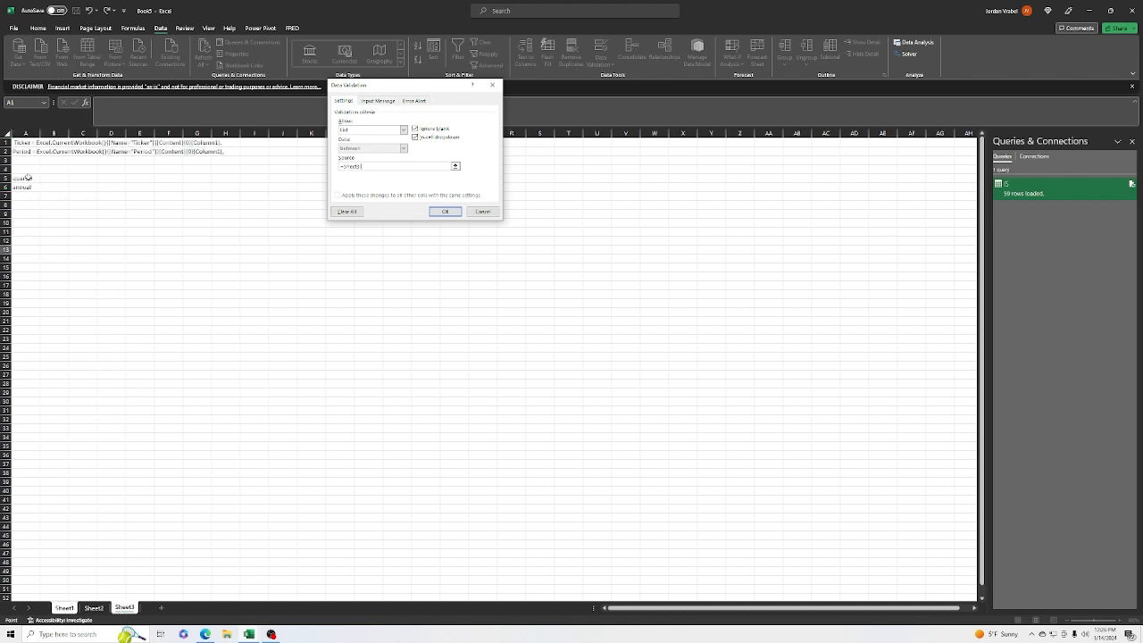
pyautogui.moveTo(28, 180); pyautogui.dragTo(28, 186)
pyautogui.click(445, 211)
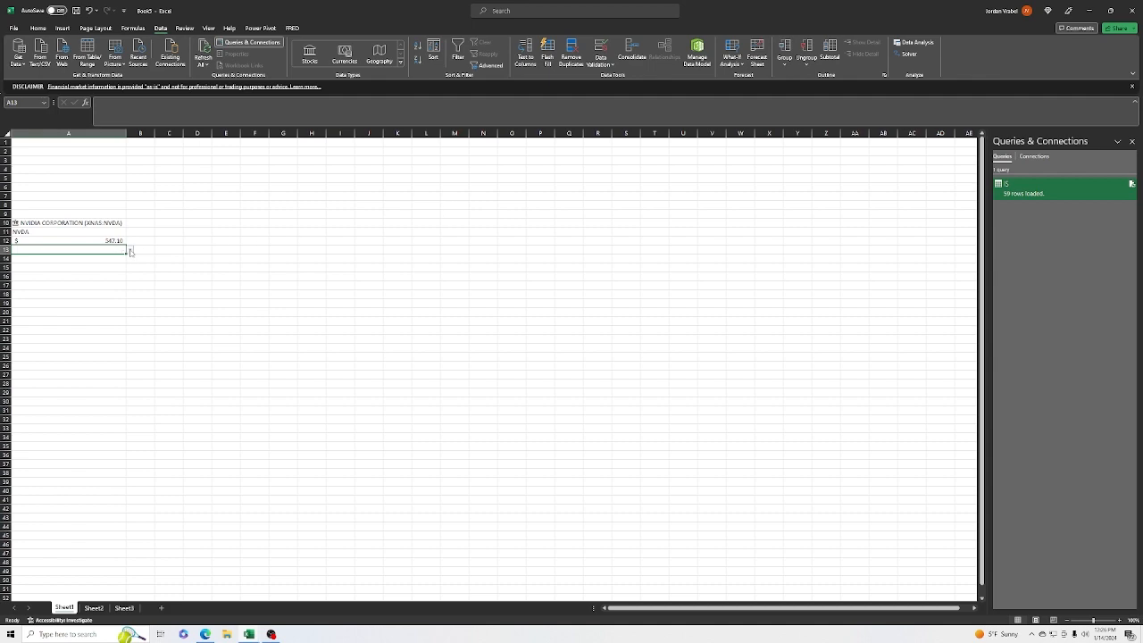
# - Choose annual in cell A13's dropdown list and name the cell Period
pyautogui.click(130, 251)
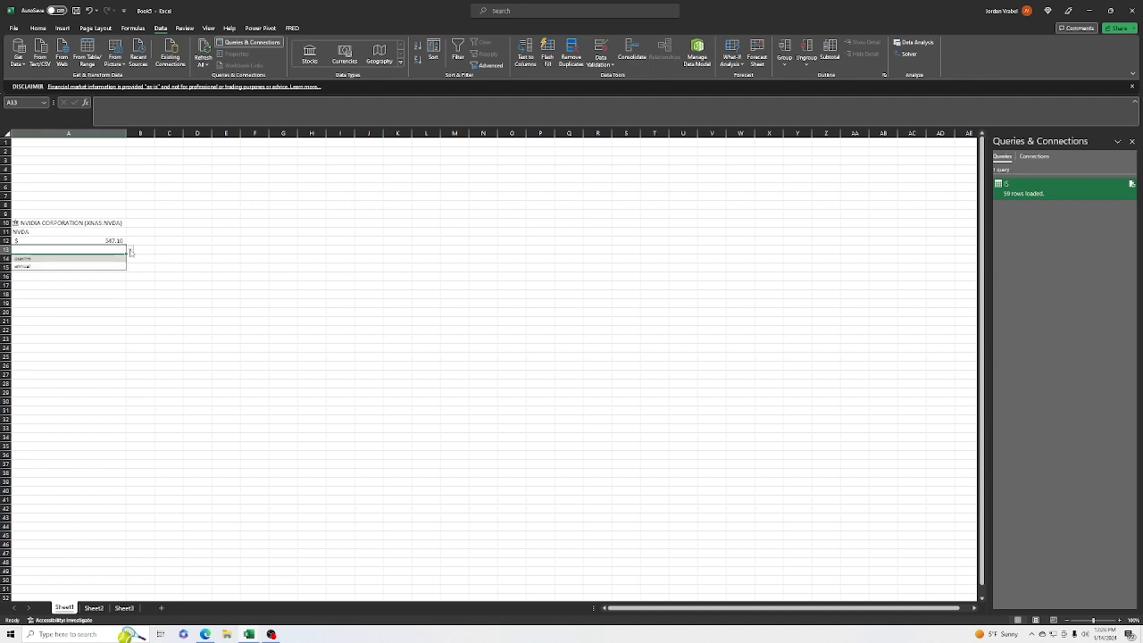
pyautogui.click(34, 265)
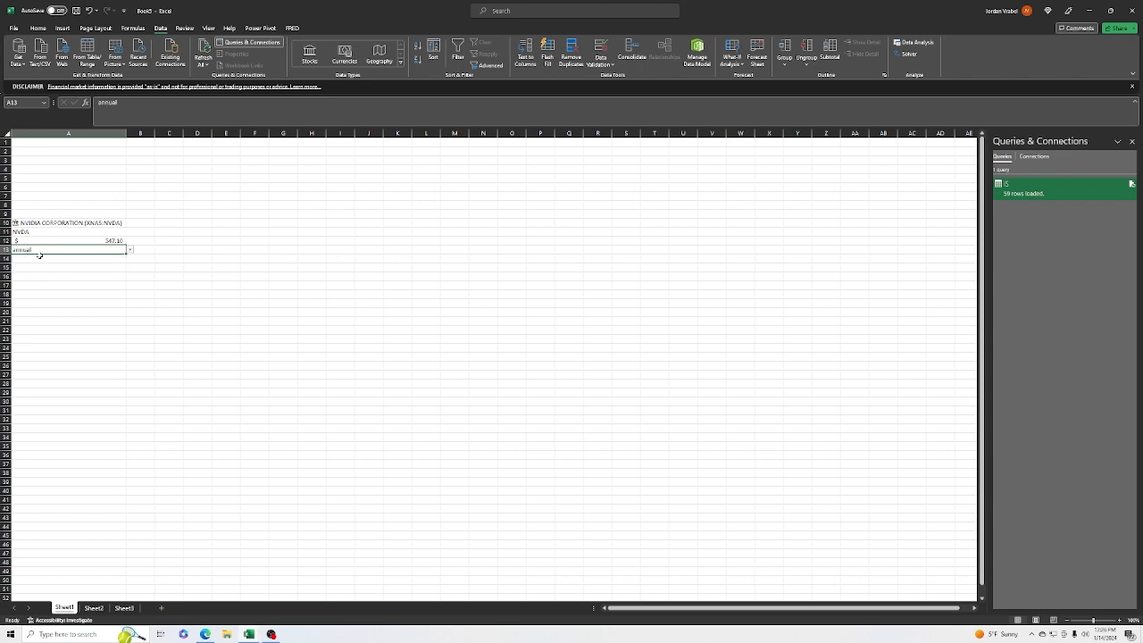
pyautogui.click(59, 264)
pyautogui.click(52, 254)
pyautogui.click(18, 102)
pyautogui.write('Period')
pyautogui.press('Return')
pyautogui.click(75, 267)
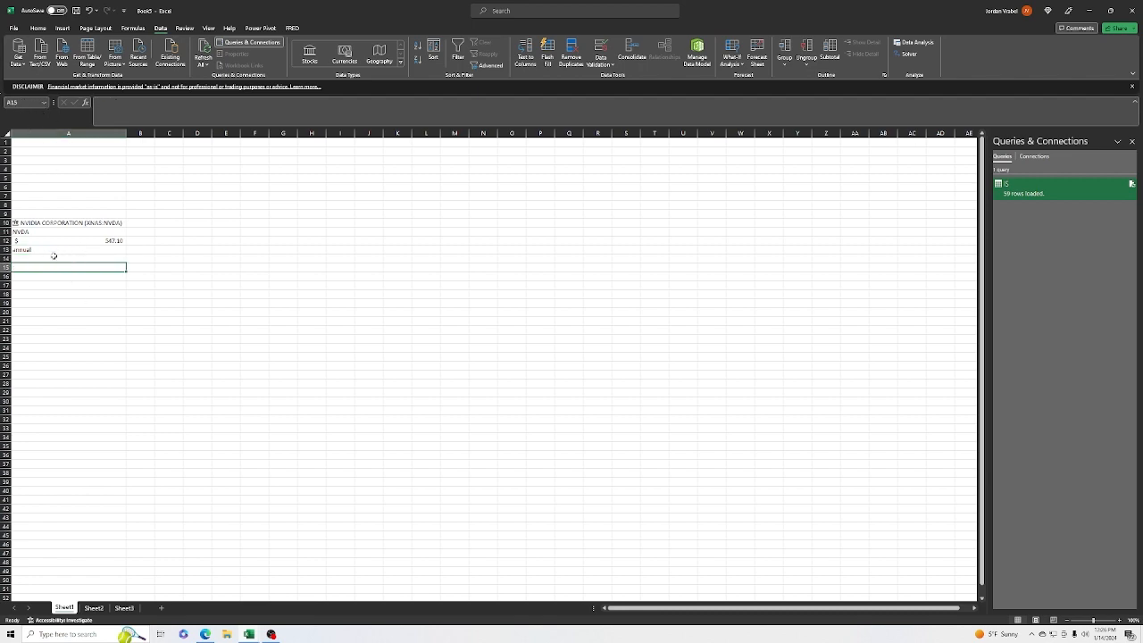
pyautogui.click(57, 257)
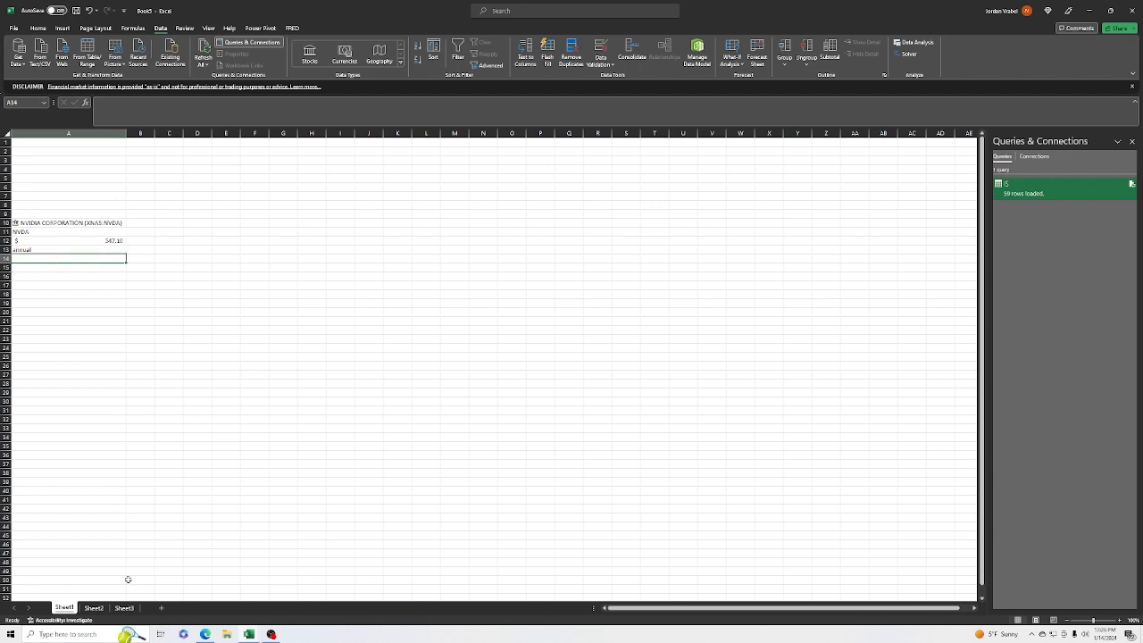
# - Copy the full Period code line from cell A2 on Sheet3 and leave the cell unchanged
pyautogui.click(124, 608)
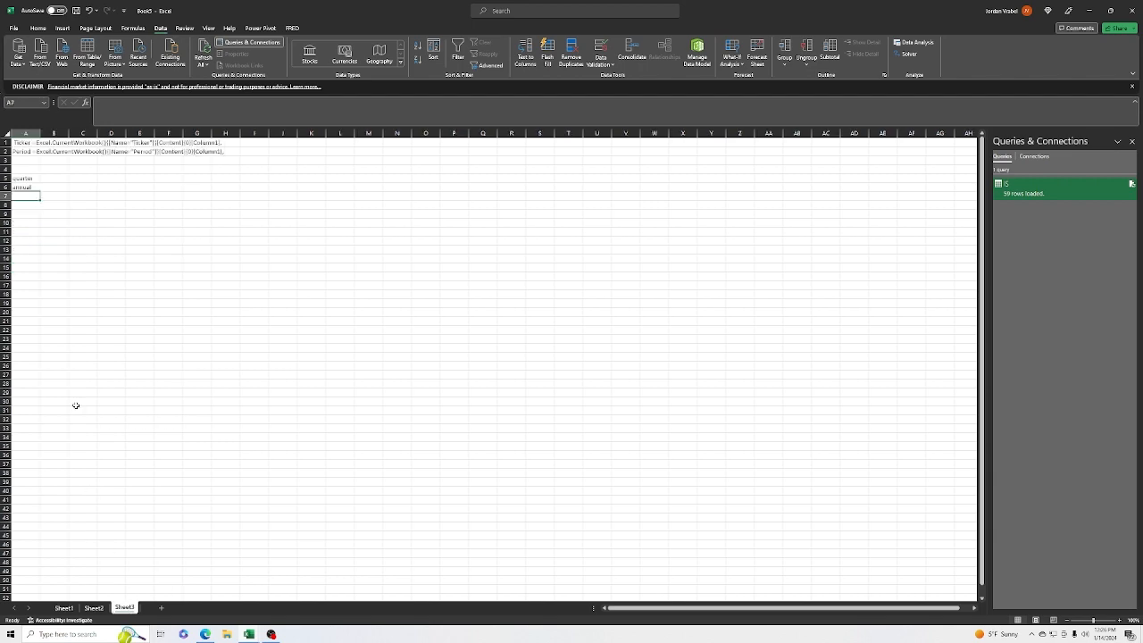
pyautogui.click(22, 152)
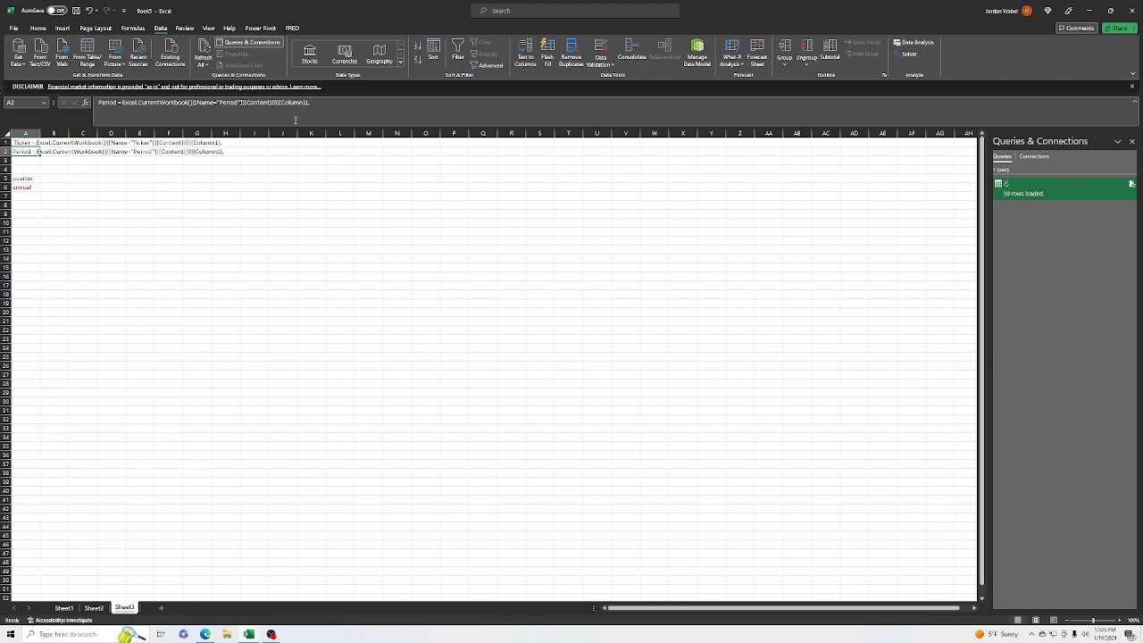
pyautogui.moveTo(318, 102); pyautogui.dragTo(97, 102)
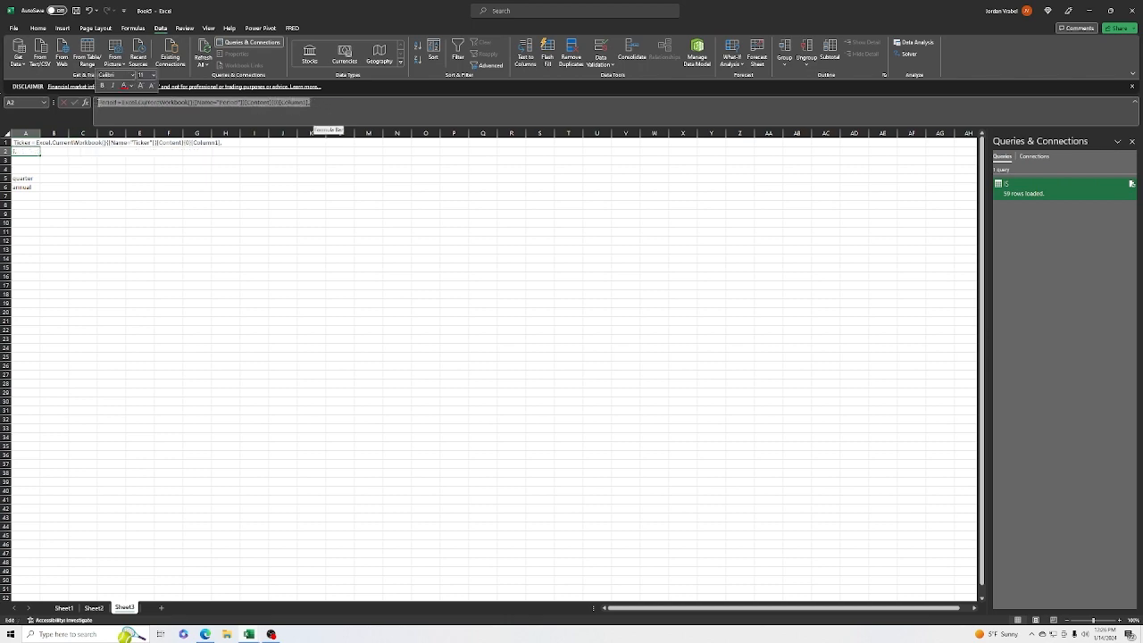
pyautogui.hotkey('ctrl', 'c')
pyautogui.click(348, 104)
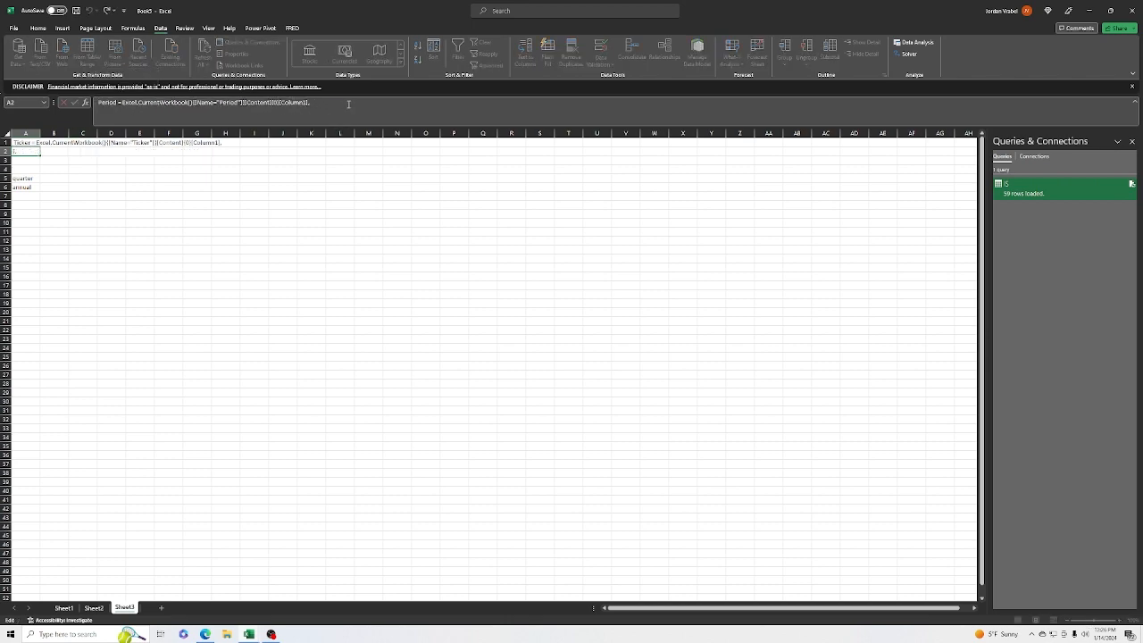
pyautogui.click(234, 203)
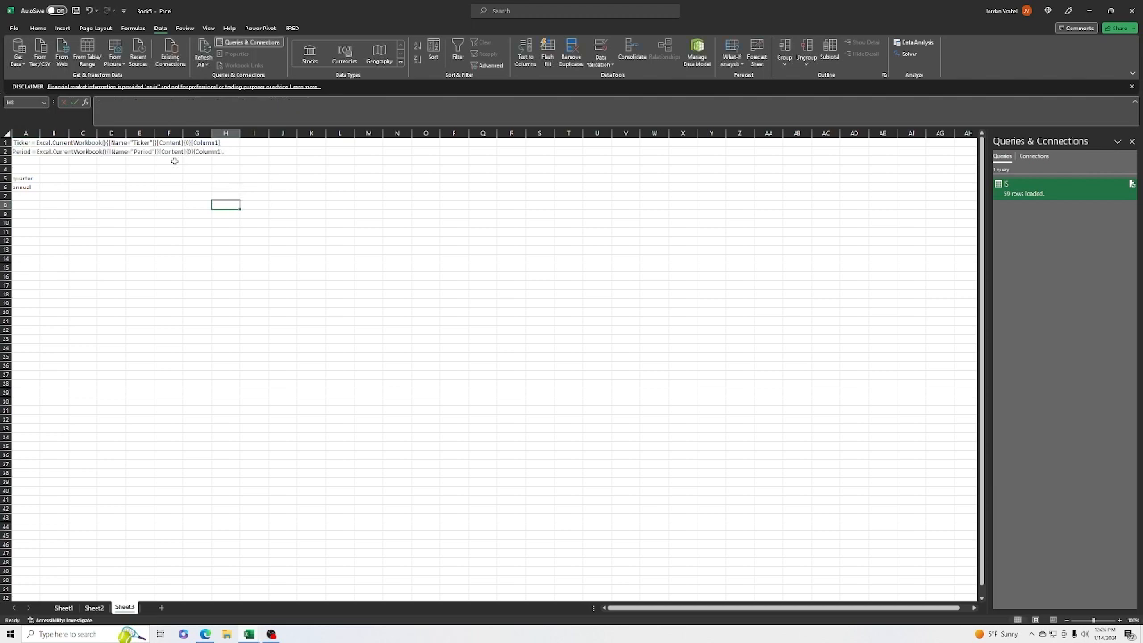
# - Open the IS query's code in the Advanced Editor and paste the Period line between the Ticker and Source lines
pyautogui.rightClick(1007, 186)
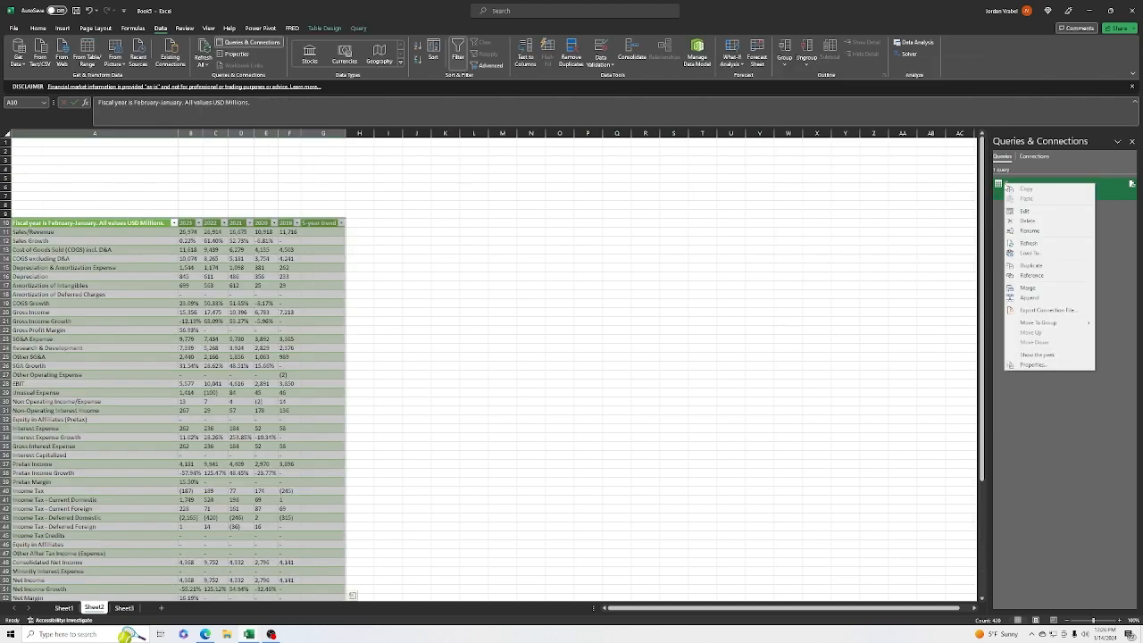
pyautogui.click(1026, 211)
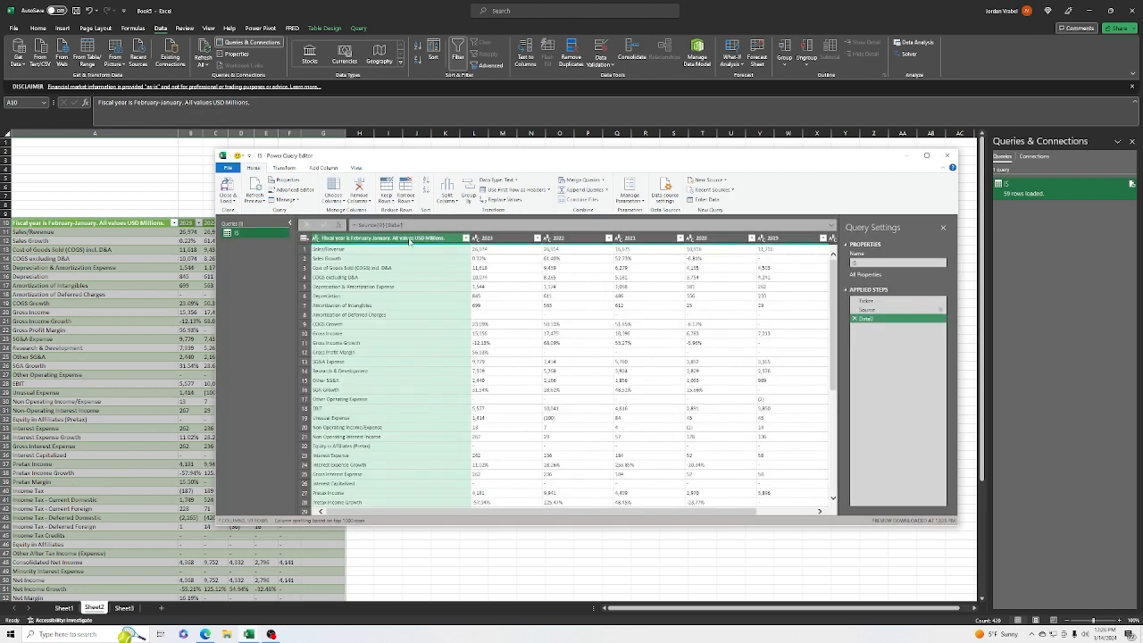
pyautogui.click(294, 190)
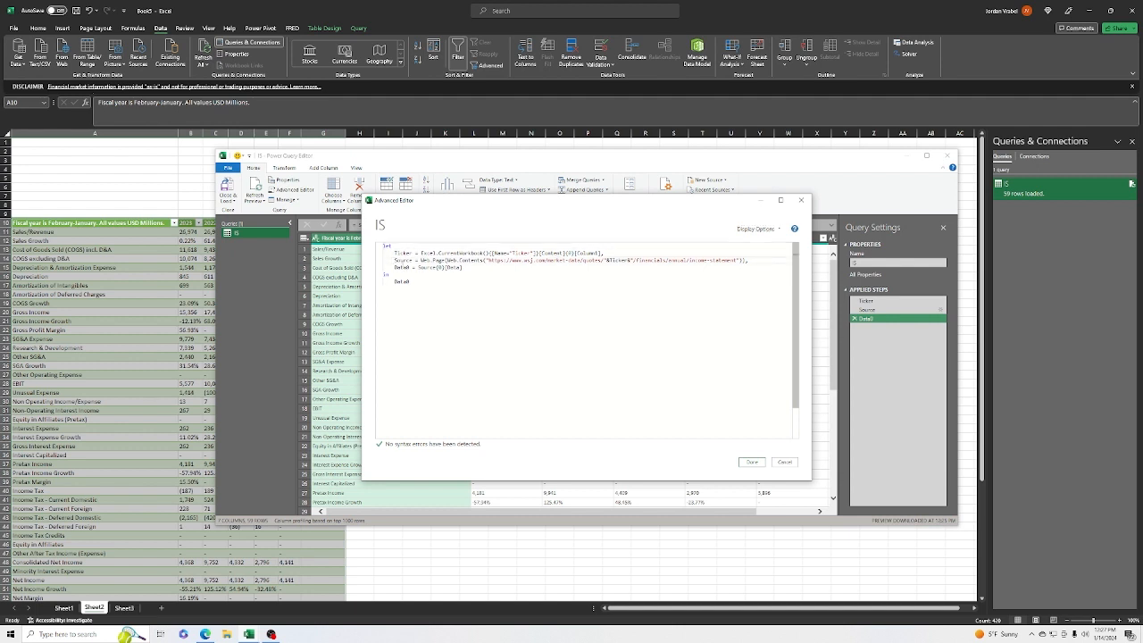
pyautogui.press('Return')
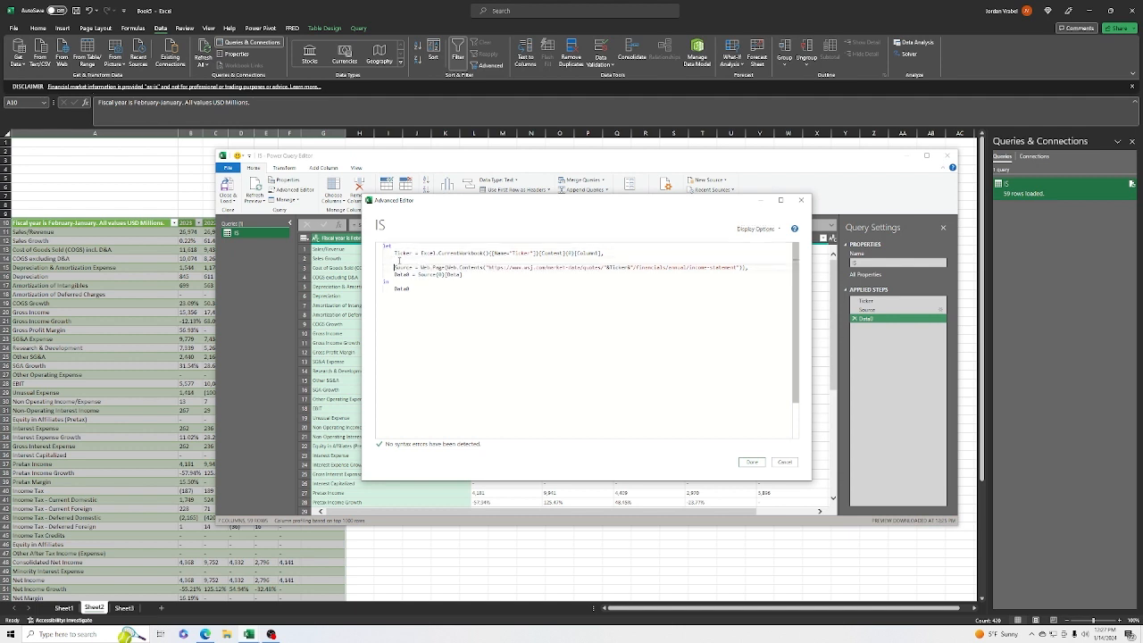
pyautogui.hotkey('ctrl', 'v')
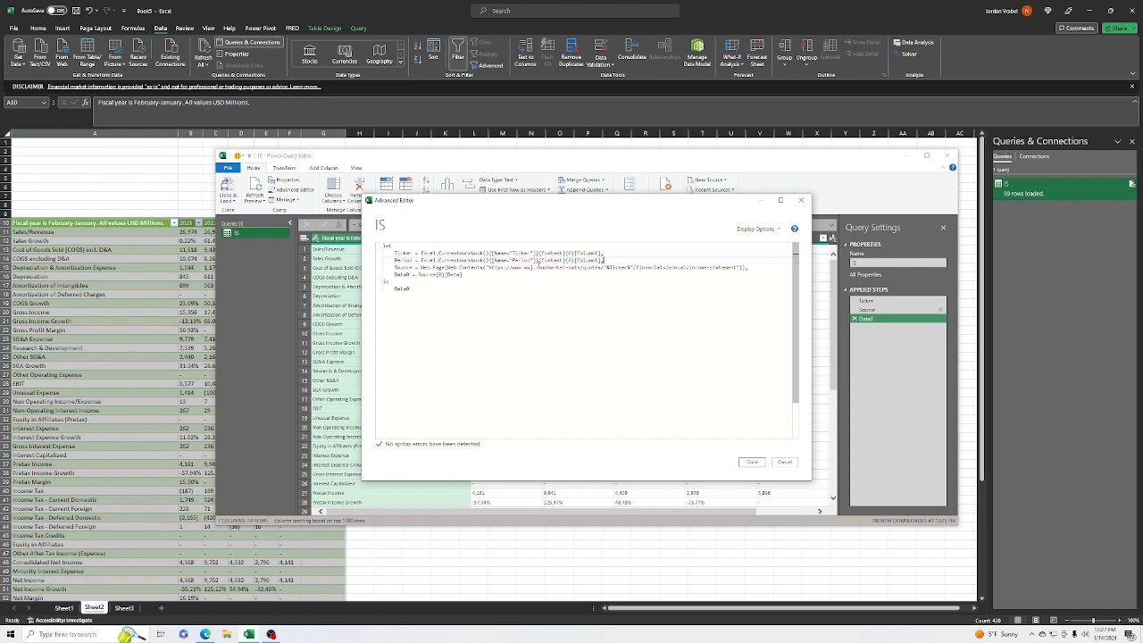
# - Replace annual in the Source web address with "&Period&", keeping the slash before income-statement, and apply the edited IS query code
pyautogui.doubleClick(684, 267)
pyautogui.press('BackSpace')
pyautogui.write('"')
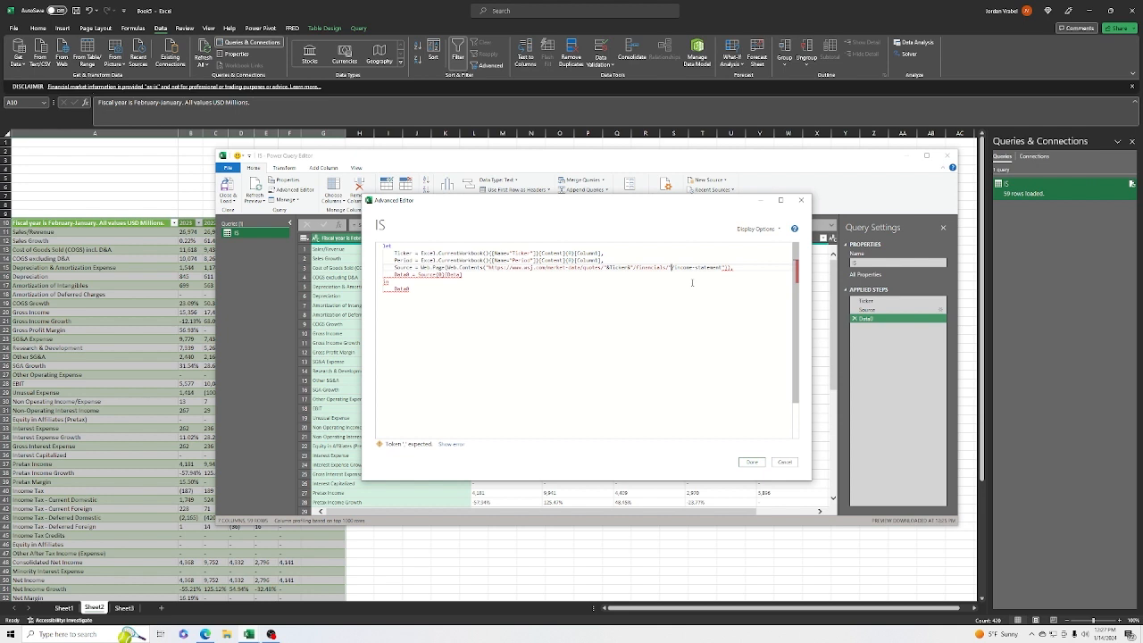
pyautogui.write('&Peri')
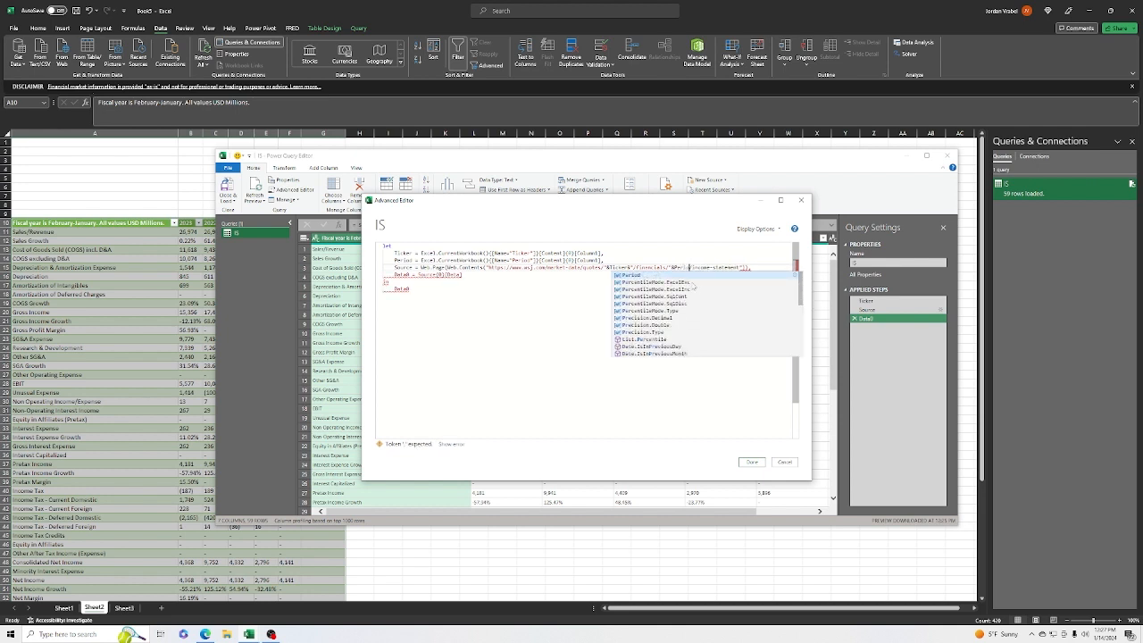
pyautogui.write('od&"/')
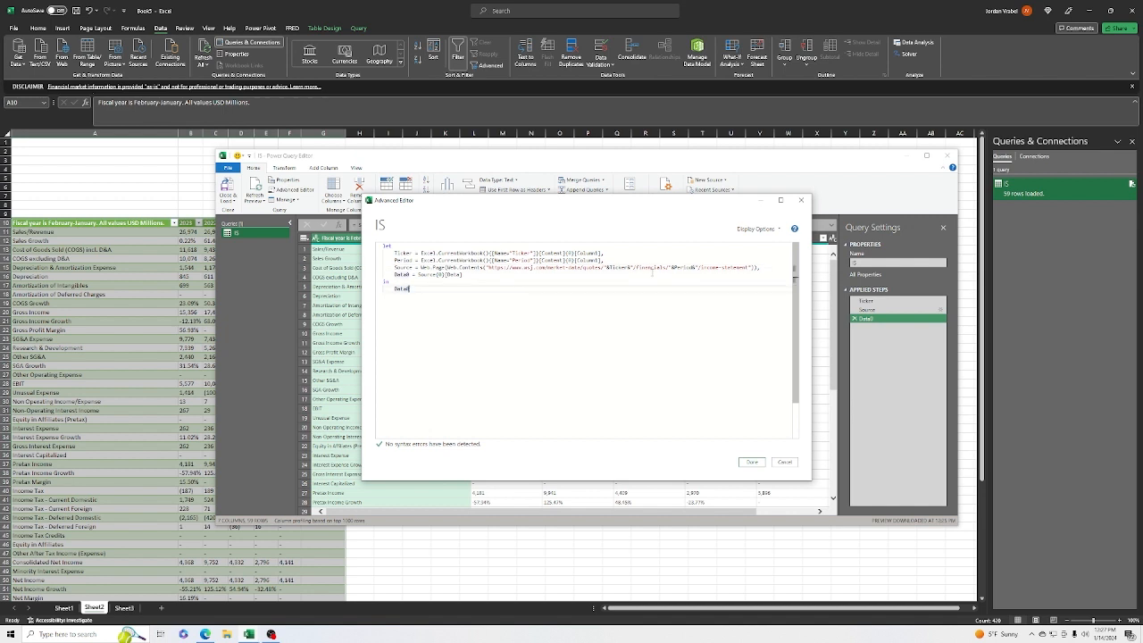
pyautogui.click(754, 462)
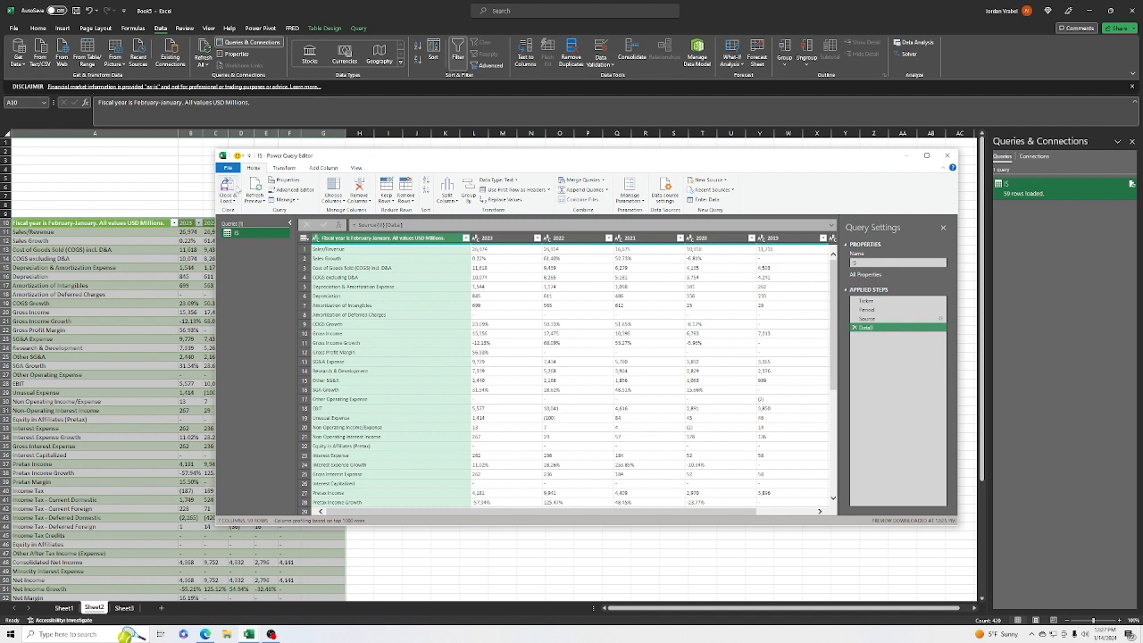
# - Close the query editor, load the updated IS query, and deselect the income statement table on Sheet2
pyautogui.click(229, 186)
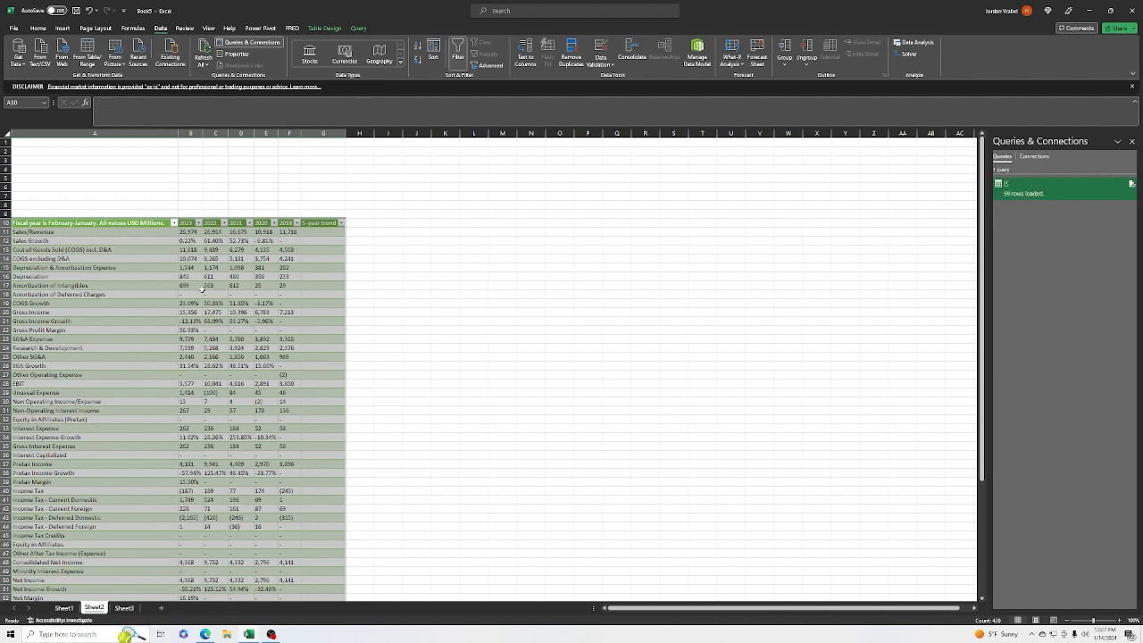
pyautogui.moveTo(457, 310); pyautogui.dragTo(465, 303)
pyautogui.click(426, 276)
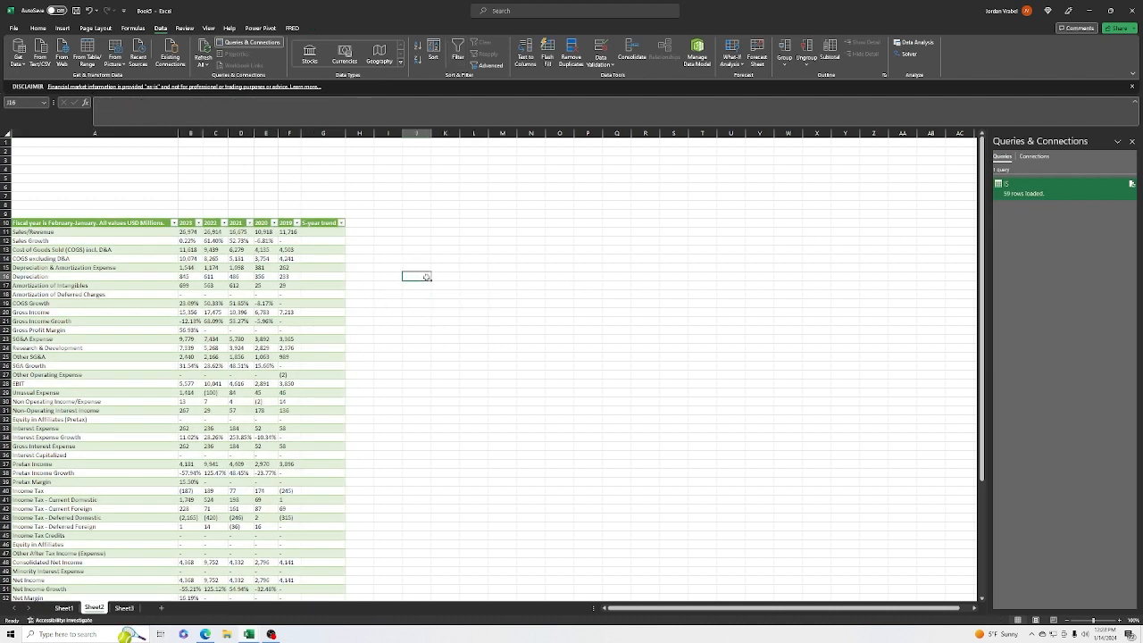
# - Set the Period cell on Sheet1 to quarter, refresh all queries, and check the income statement on Sheet2
pyautogui.click(64, 608)
pyautogui.click(93, 608)
pyautogui.click(67, 601)
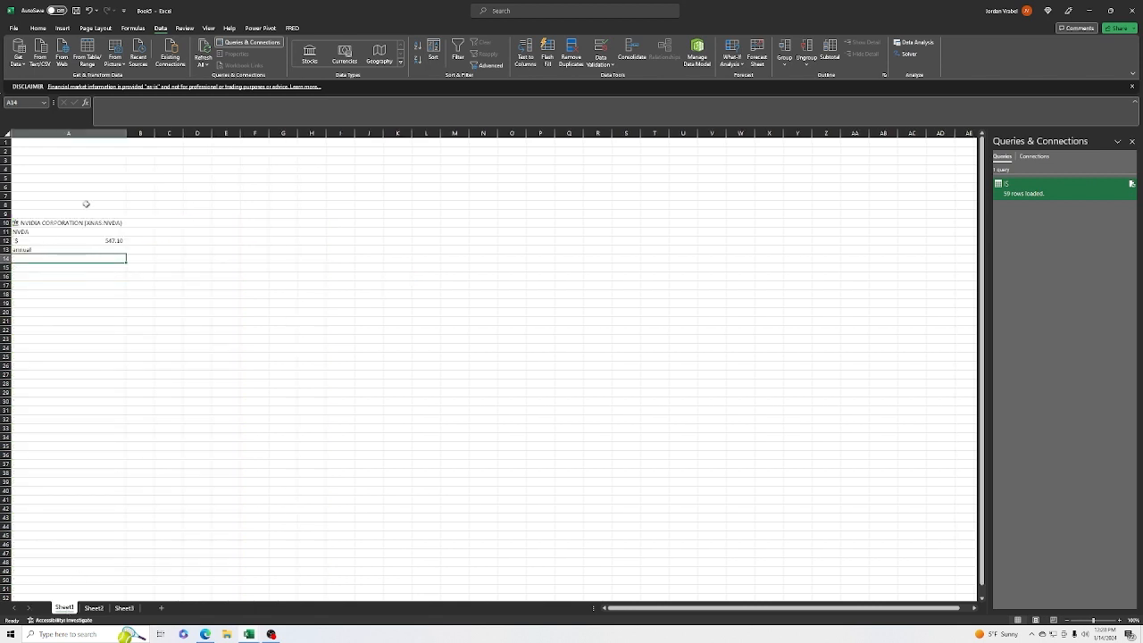
pyautogui.click(59, 250)
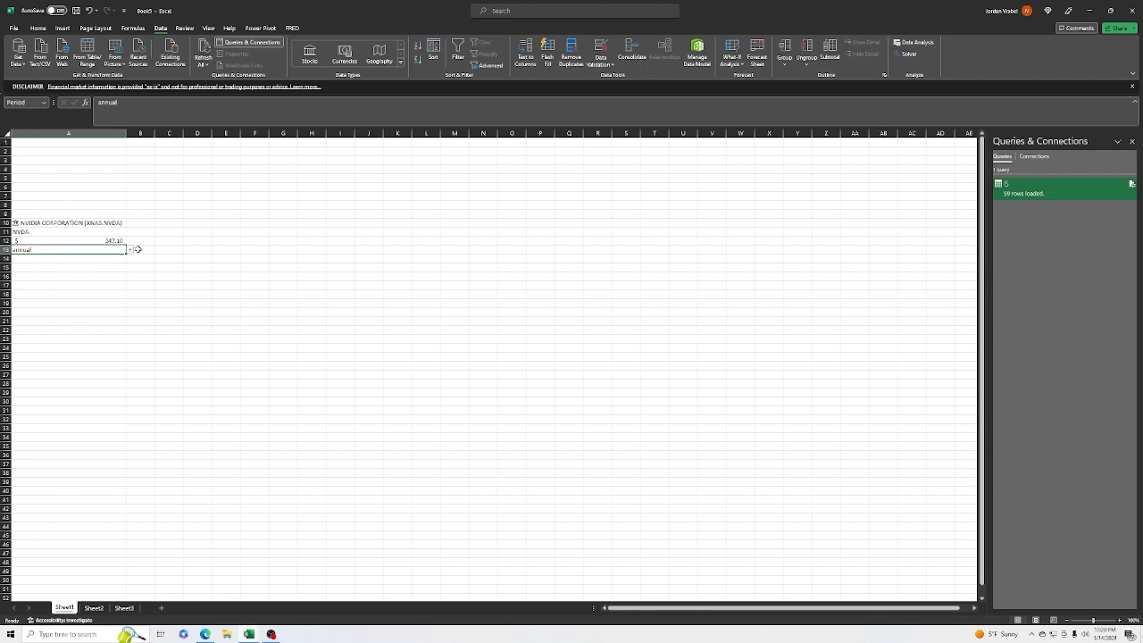
pyautogui.click(131, 251)
pyautogui.click(44, 258)
pyautogui.click(206, 50)
pyautogui.click(95, 607)
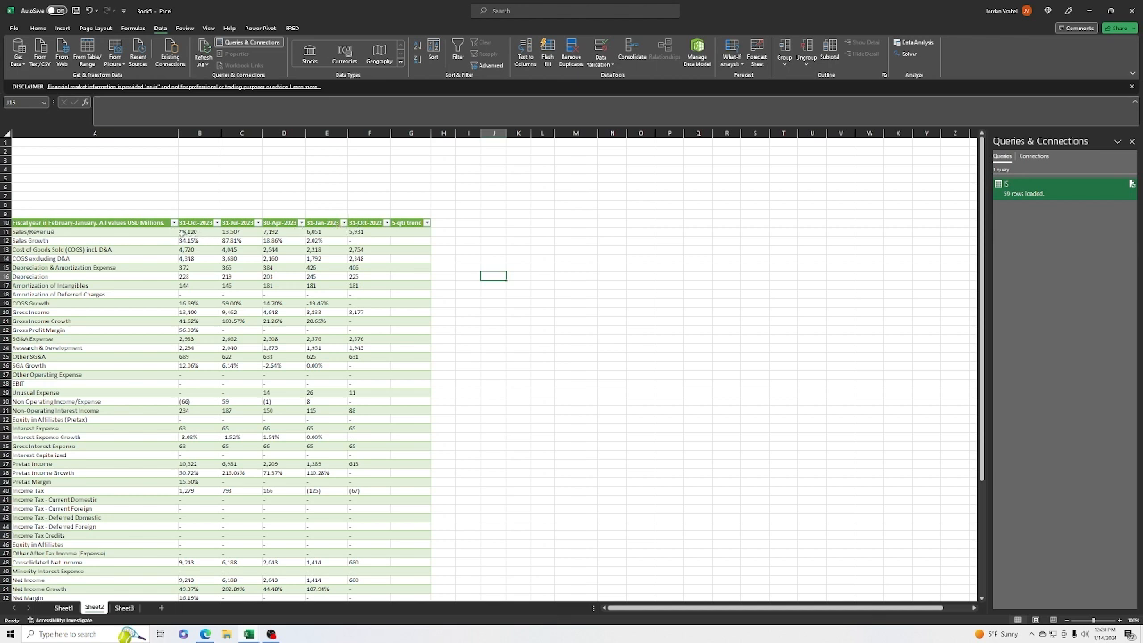
# - Replace the stock in cell A10 on Sheet1 with CCJ
pyautogui.click(64, 608)
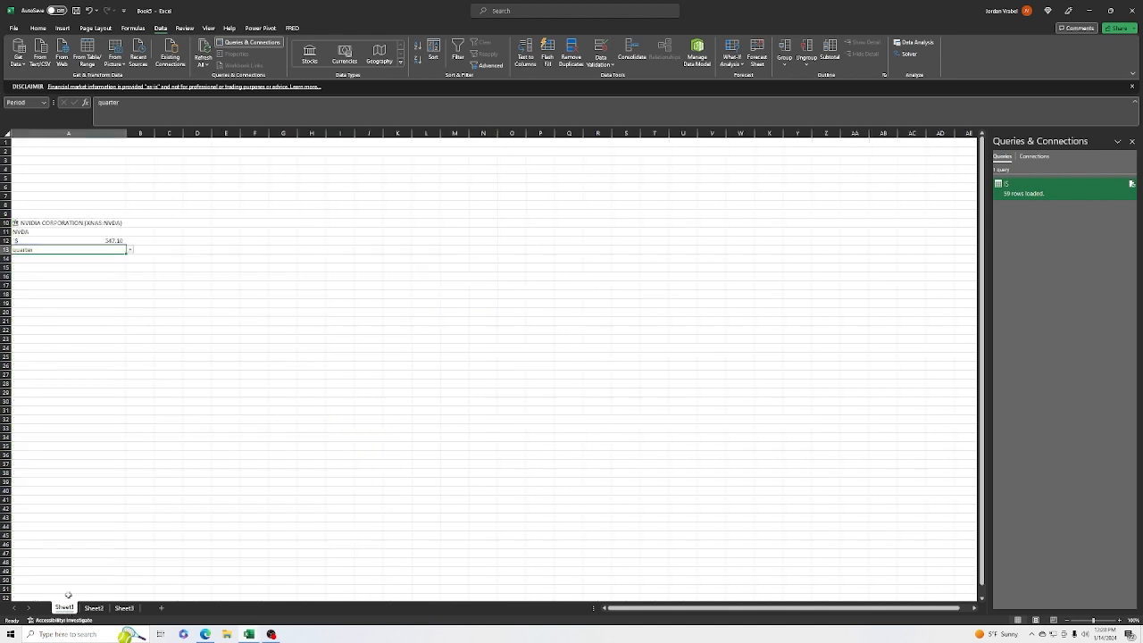
pyautogui.click(79, 223)
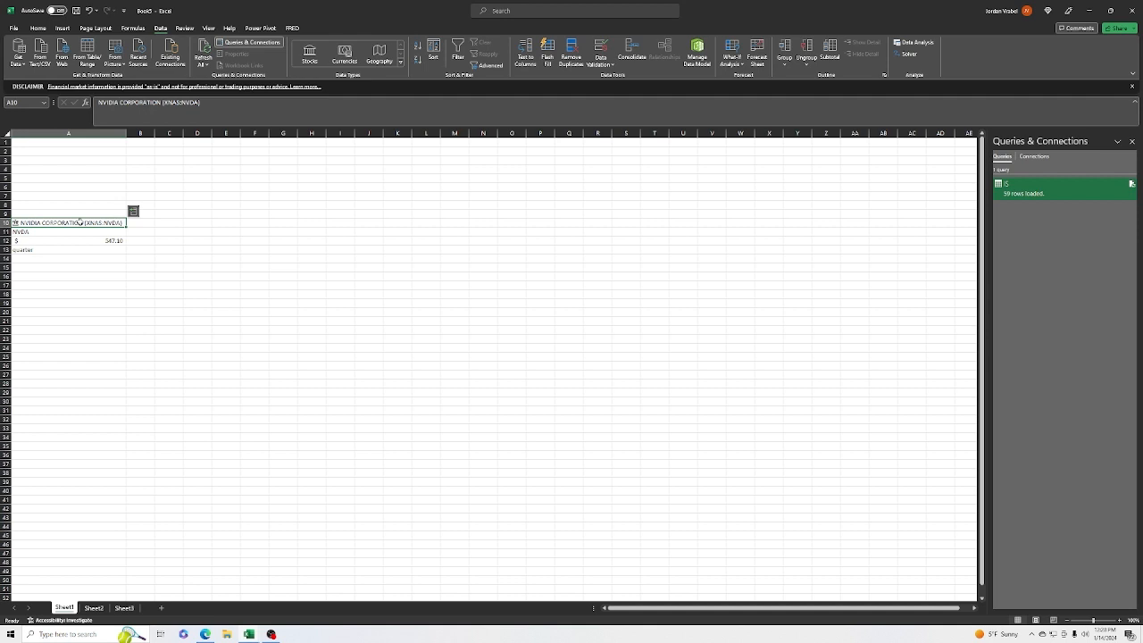
pyautogui.write('CCJ')
pyautogui.press('Return')
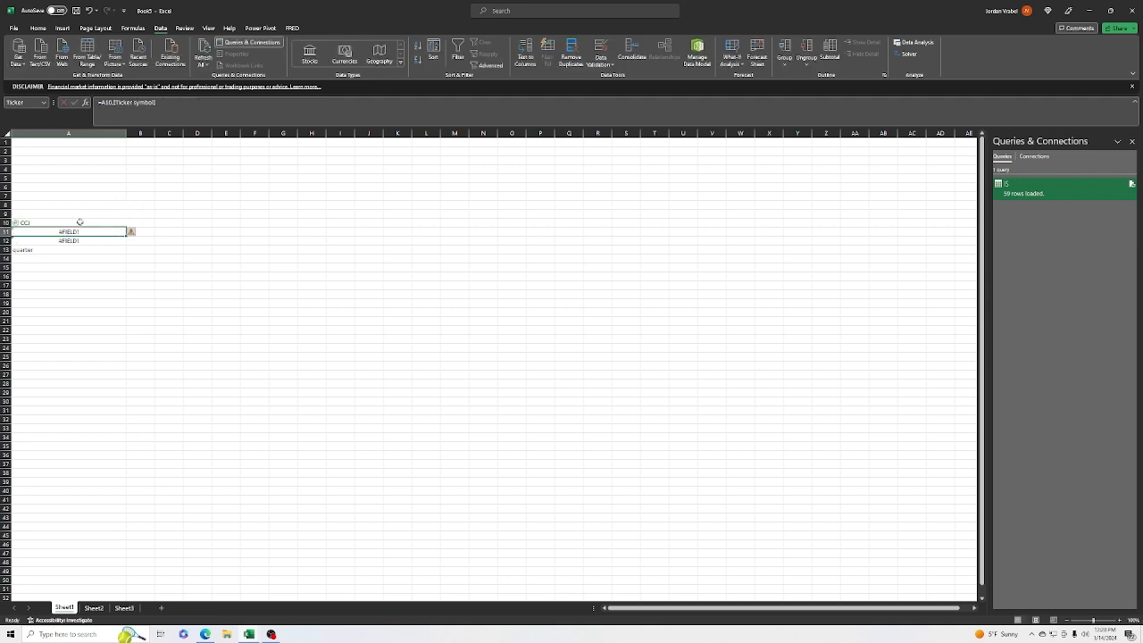
# - Match CCJ in cell A10 to Cameco Corporation (XNYS:CCJ), and refresh all queries to check the income statement on Sheet2
pyautogui.click(79, 223)
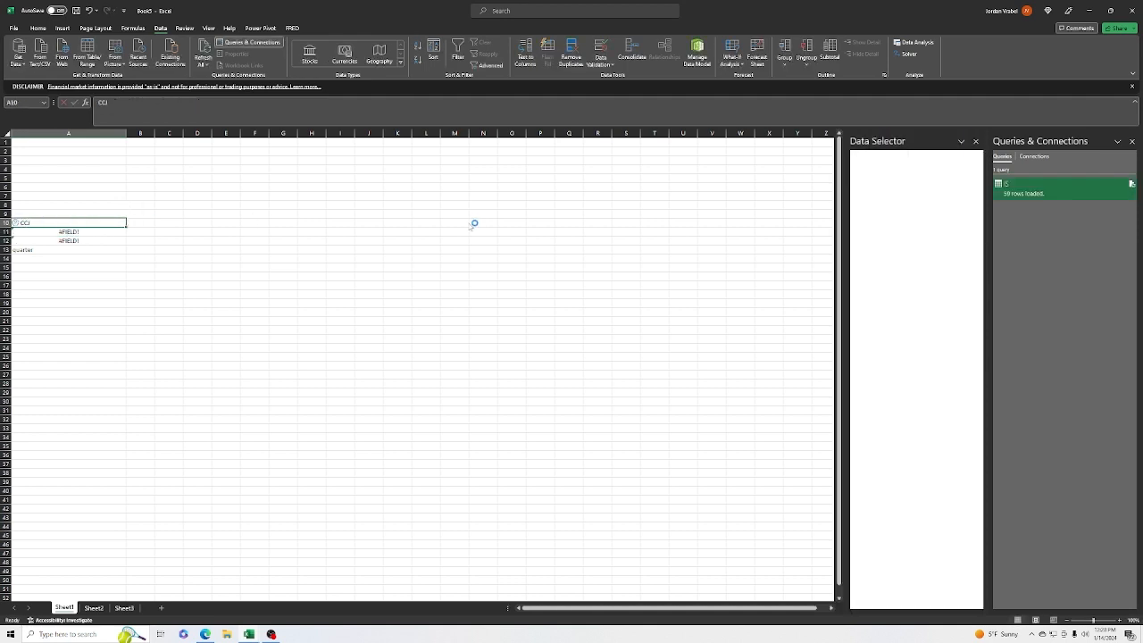
pyautogui.click(917, 253)
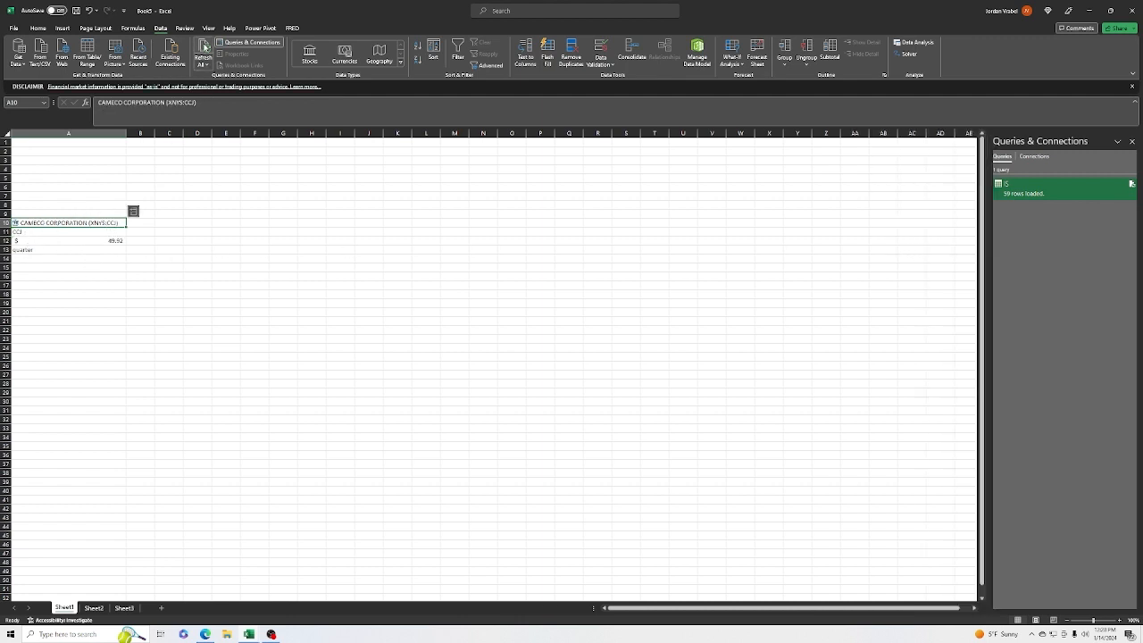
pyautogui.click(204, 47)
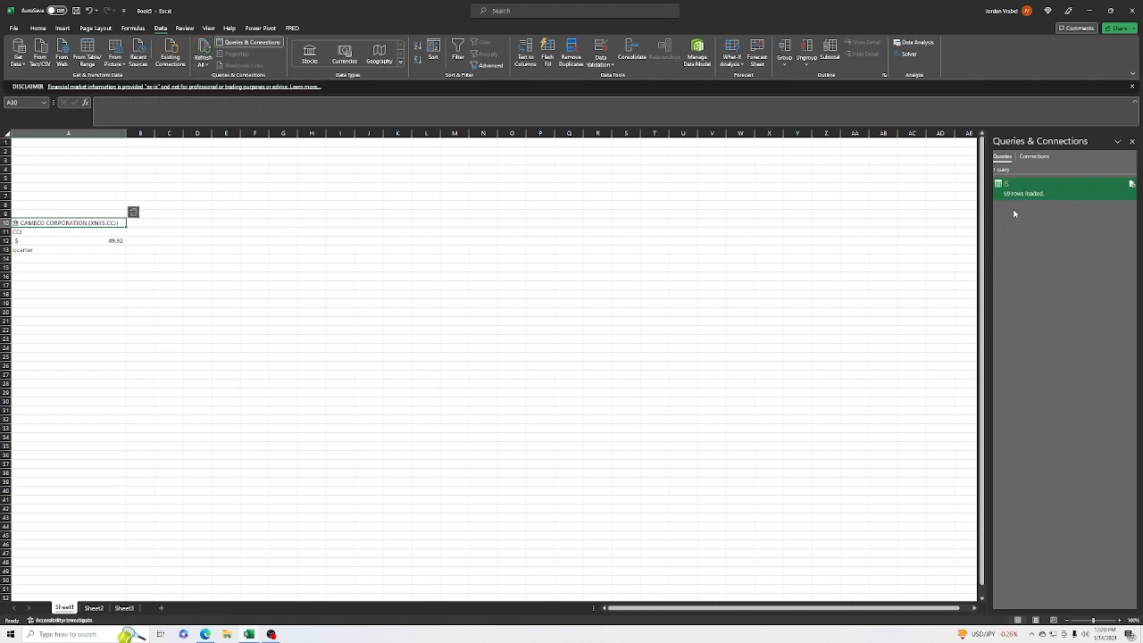
pyautogui.click(94, 608)
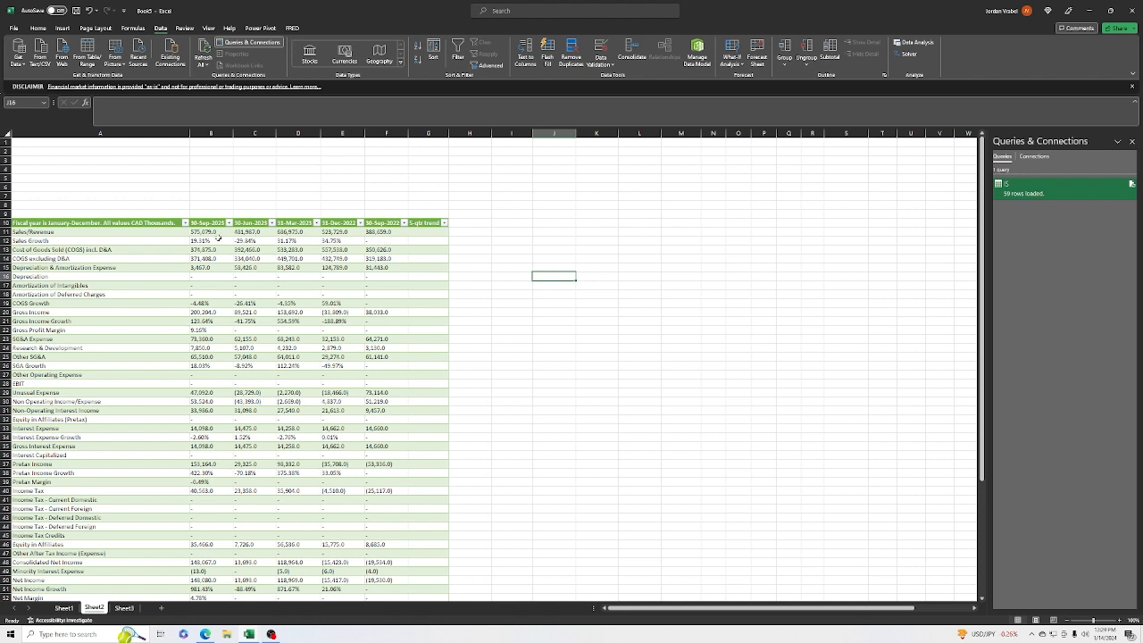
pyautogui.click(66, 608)
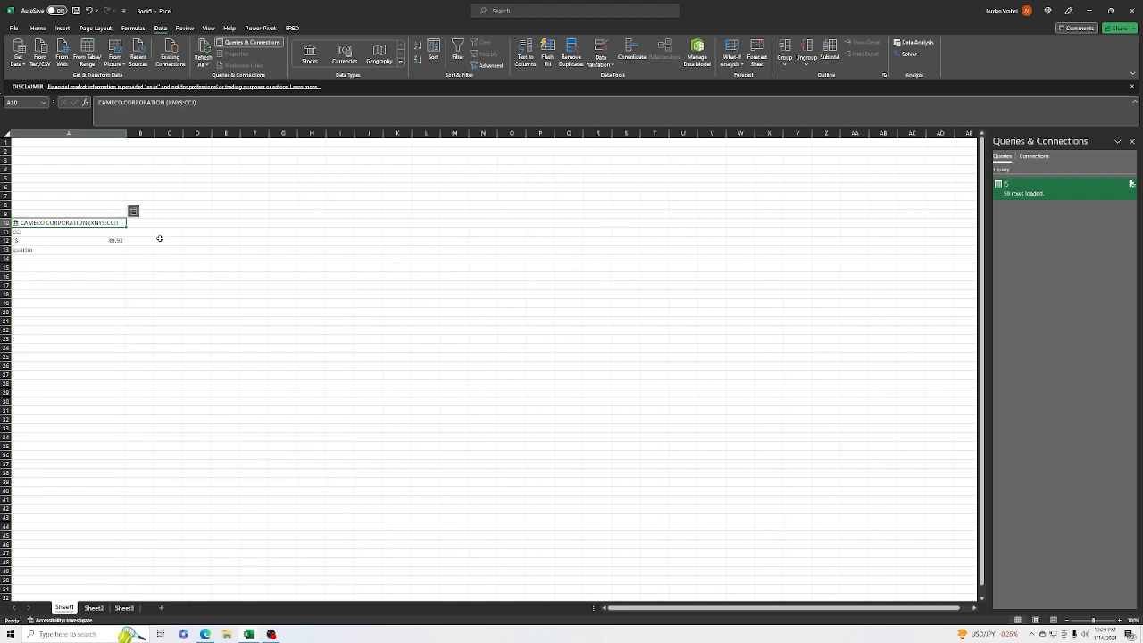
# - Add a new blank worksheet directly after Sheet2
pyautogui.click(83, 258)
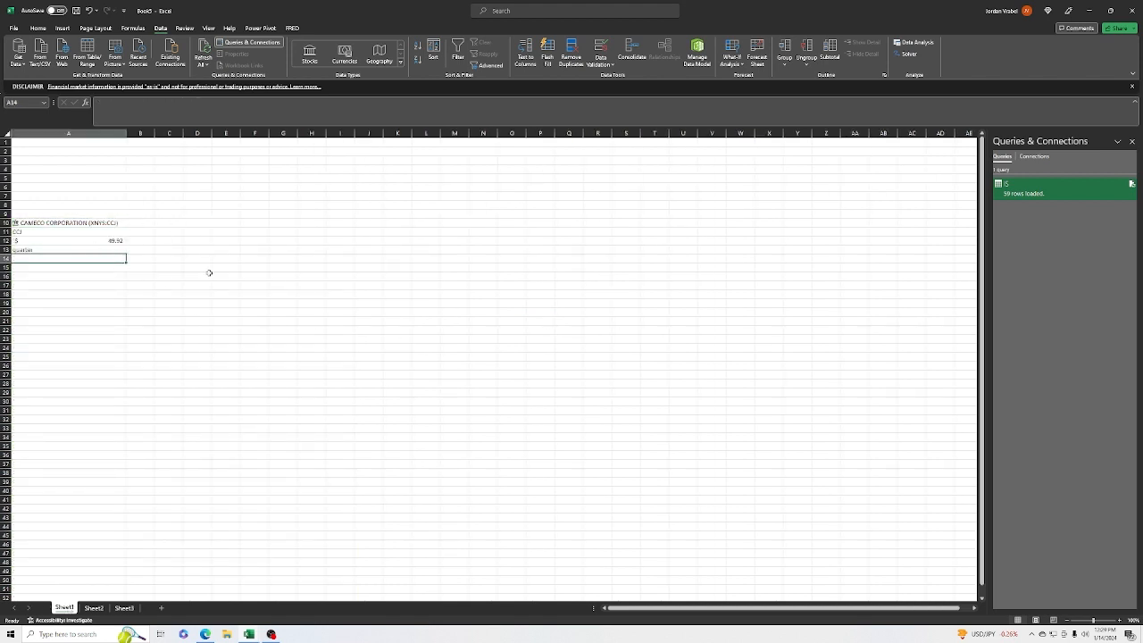
pyautogui.click(94, 608)
pyautogui.click(123, 608)
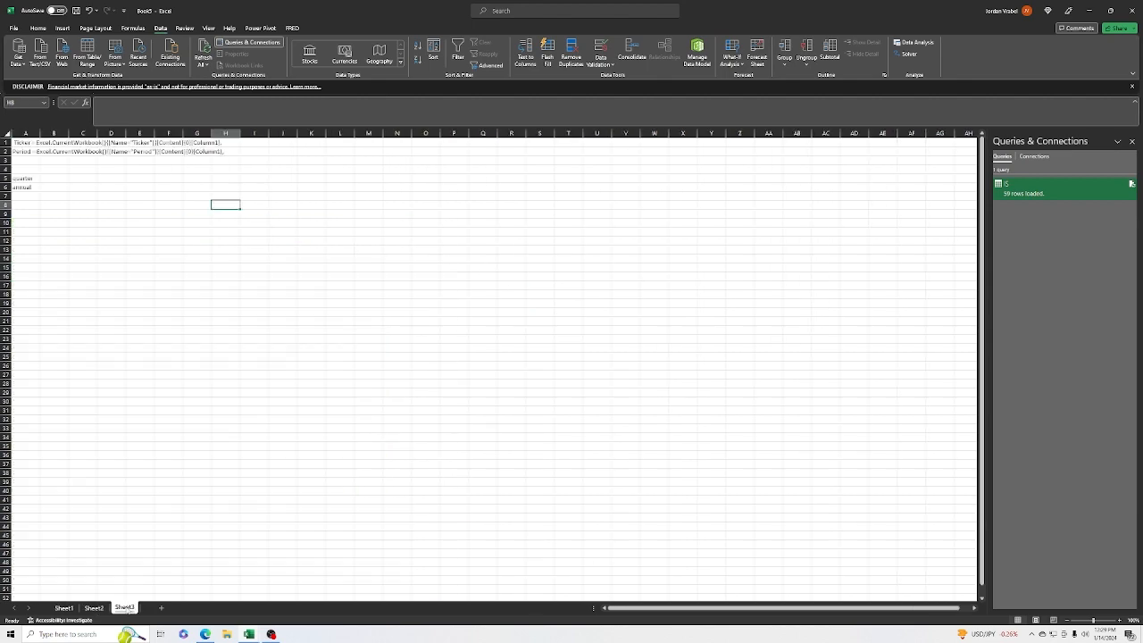
pyautogui.click(95, 608)
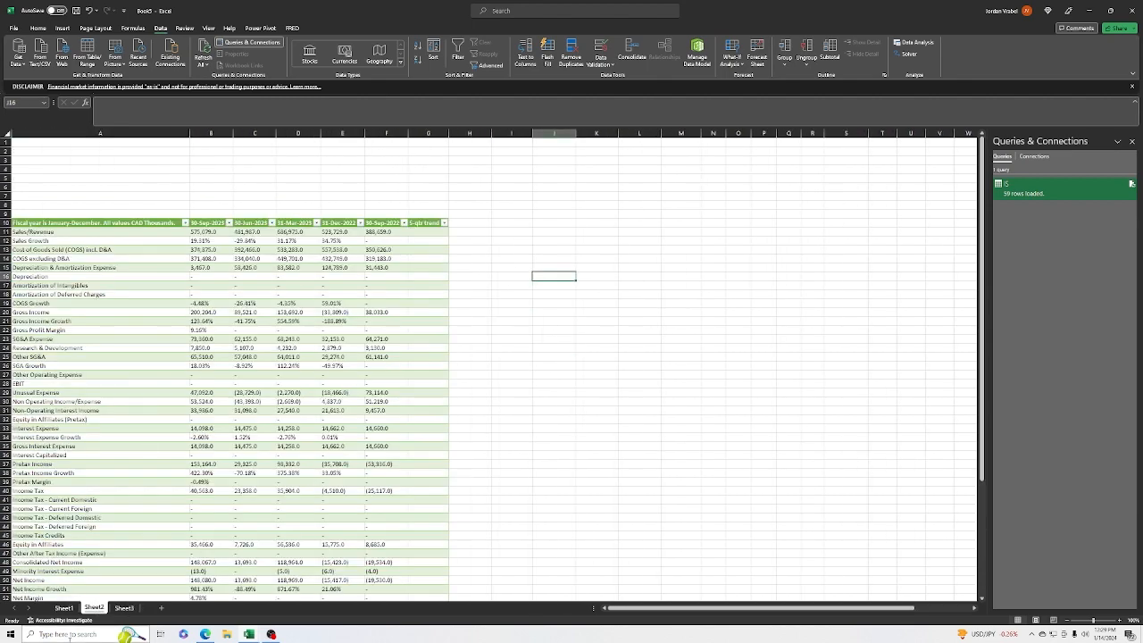
pyautogui.click(161, 608)
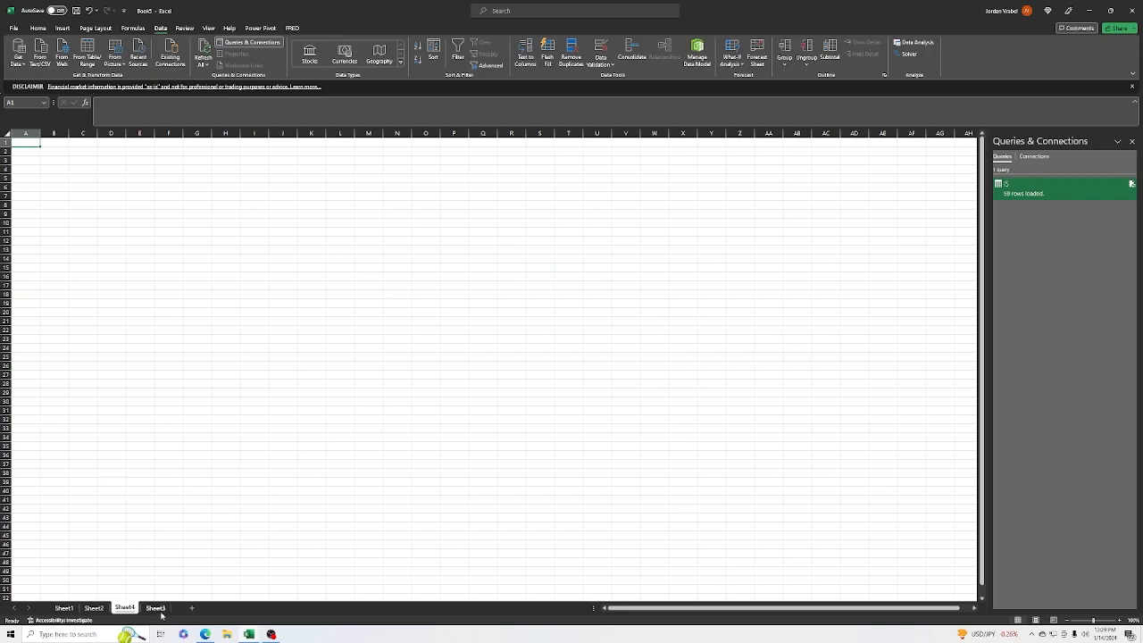
# - Switch to the Edge browser and open the annual balance sheet page for NVIDIA on WSJ Markets
pyautogui.click(206, 634)
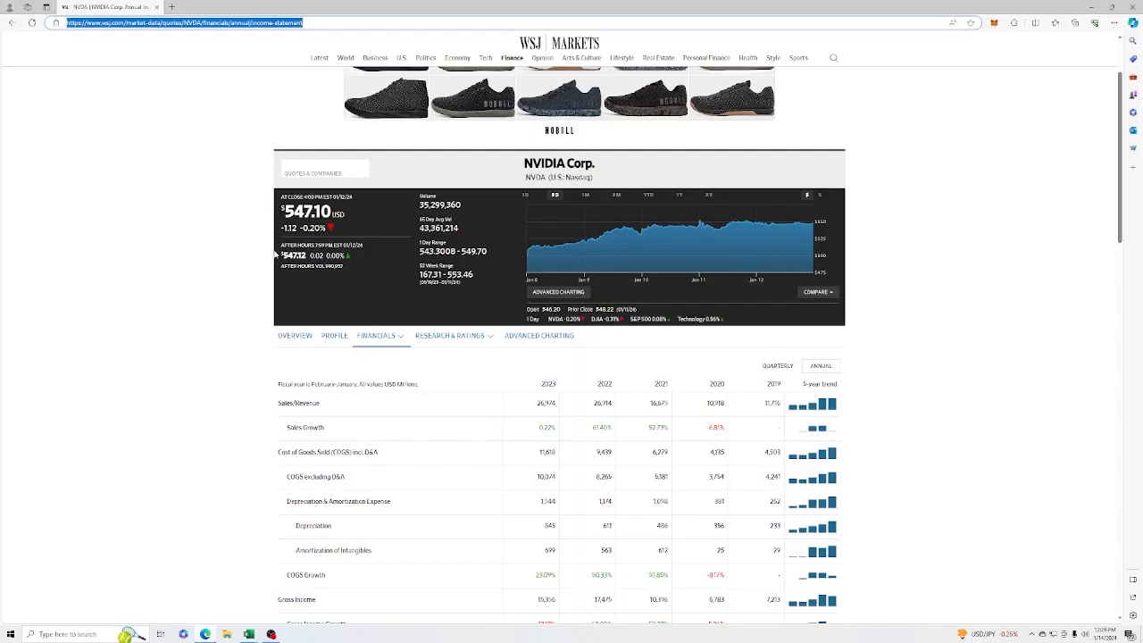
pyautogui.click(380, 335)
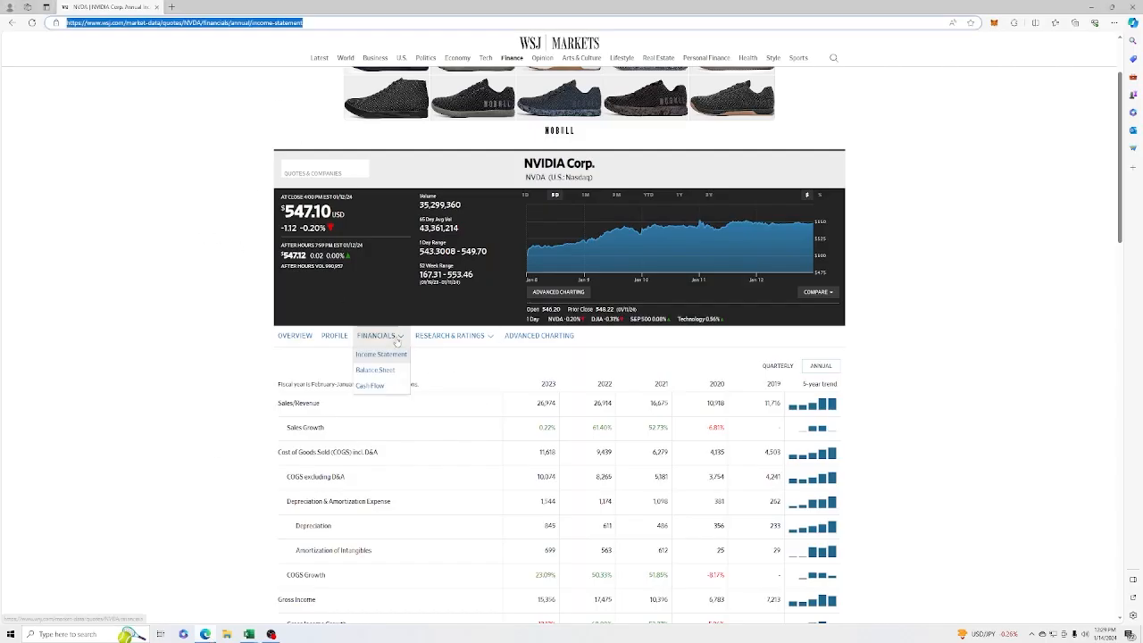
pyautogui.click(384, 369)
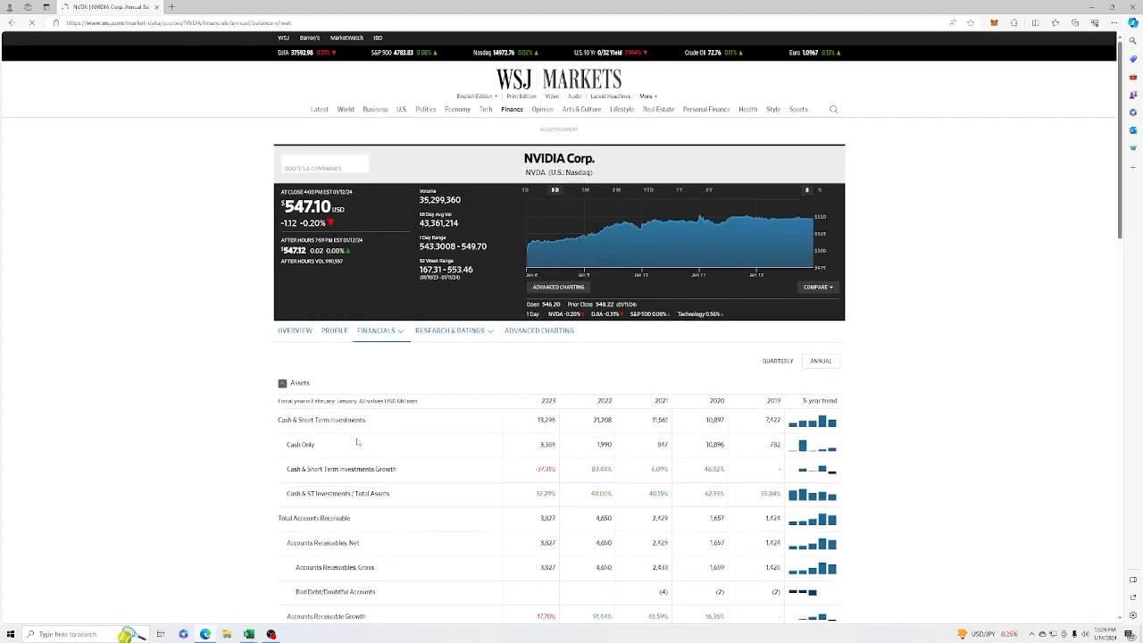
pyautogui.scroll(-15, 357, 441)
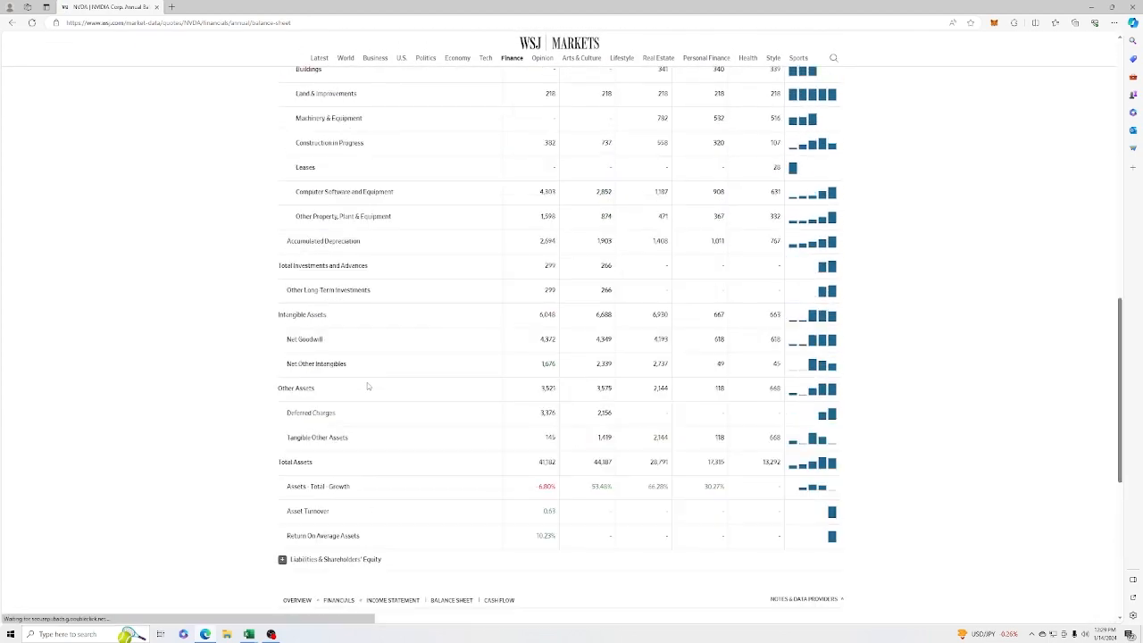
pyautogui.scroll(15, 367, 386)
# - Copy the full web address of the NVIDIA annual balance sheet page
pyautogui.click(272, 24)
pyautogui.hotkey('ctrl', 'c')
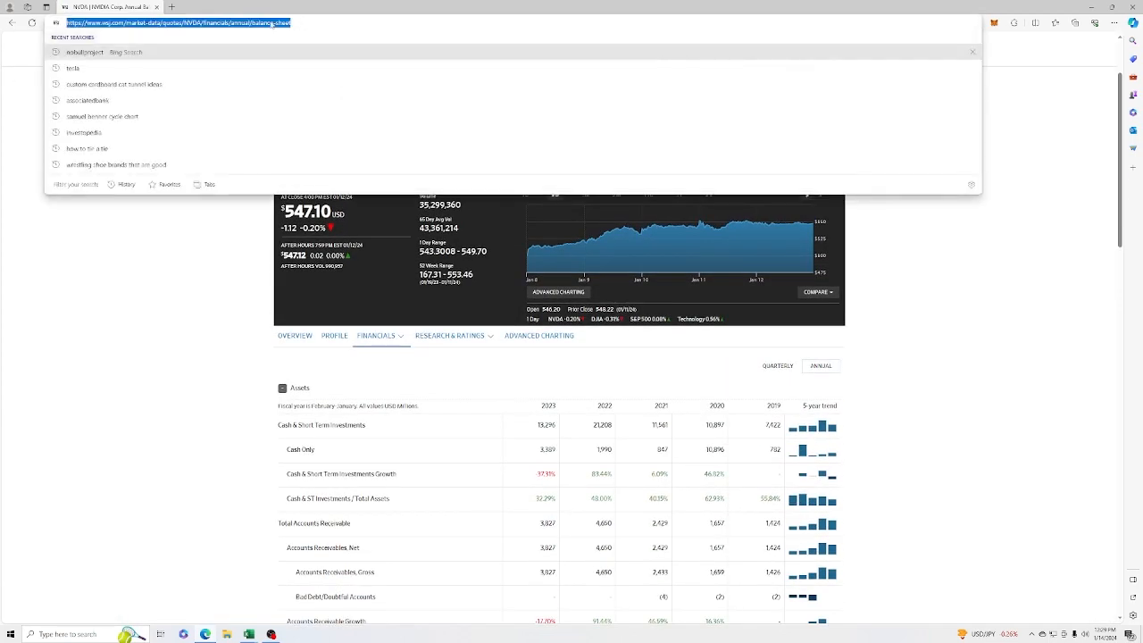
pyautogui.rightClick(272, 24)
pyautogui.click(295, 103)
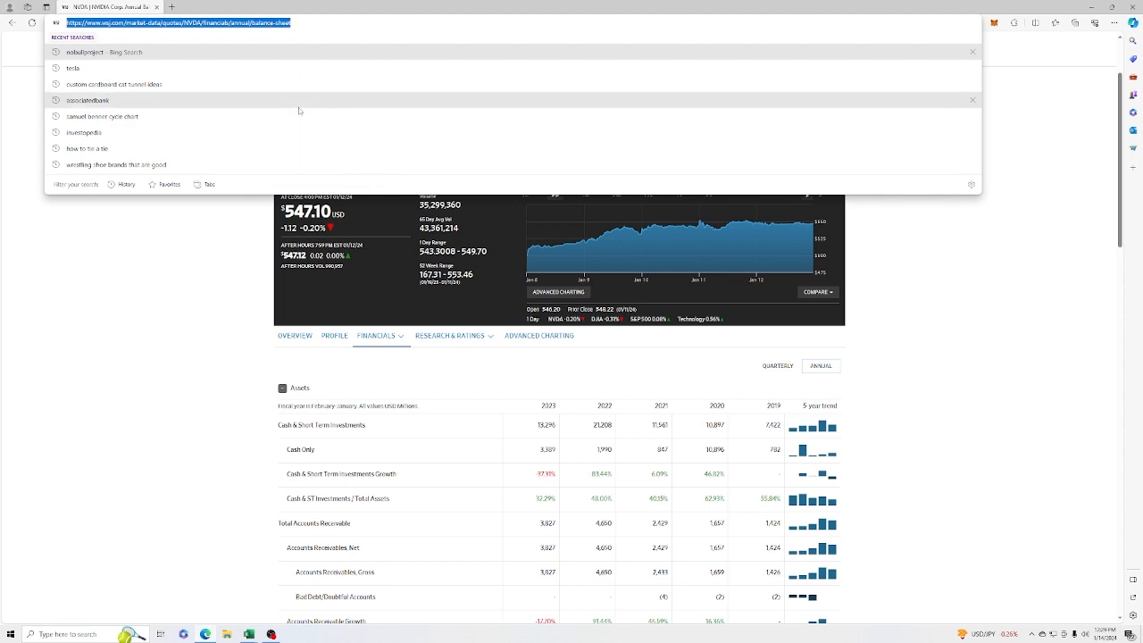
# - Switch back to the Excel workbook and, from cell A10 of Sheet4, connect to the copied balance sheet address as a web data source
pyautogui.click(249, 633)
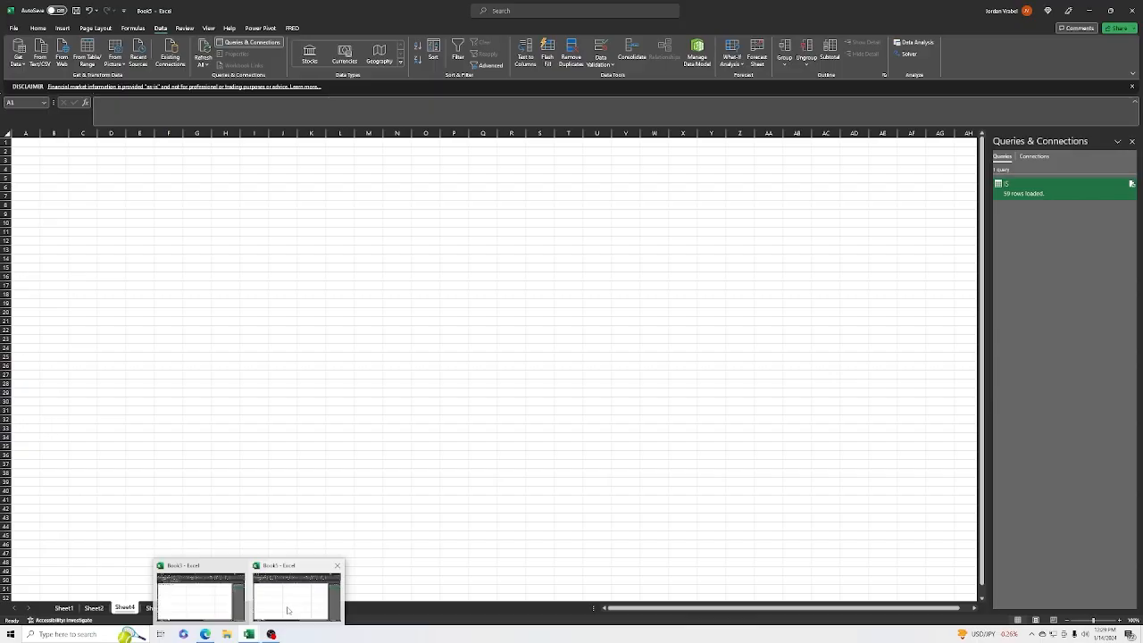
pyautogui.click(288, 591)
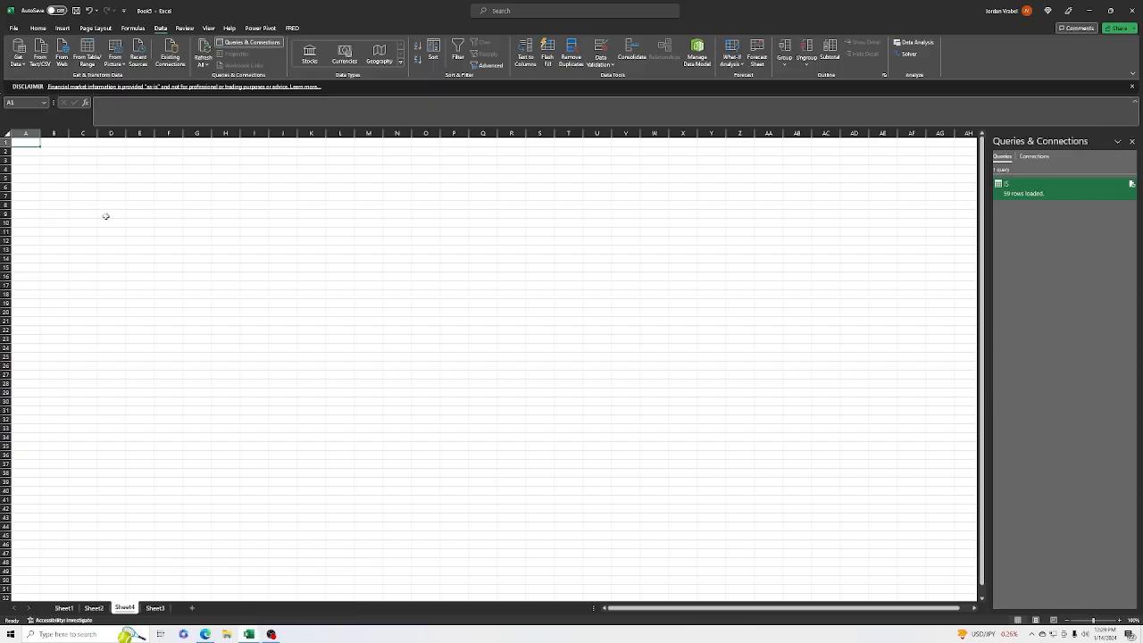
pyautogui.click(28, 221)
pyautogui.click(61, 51)
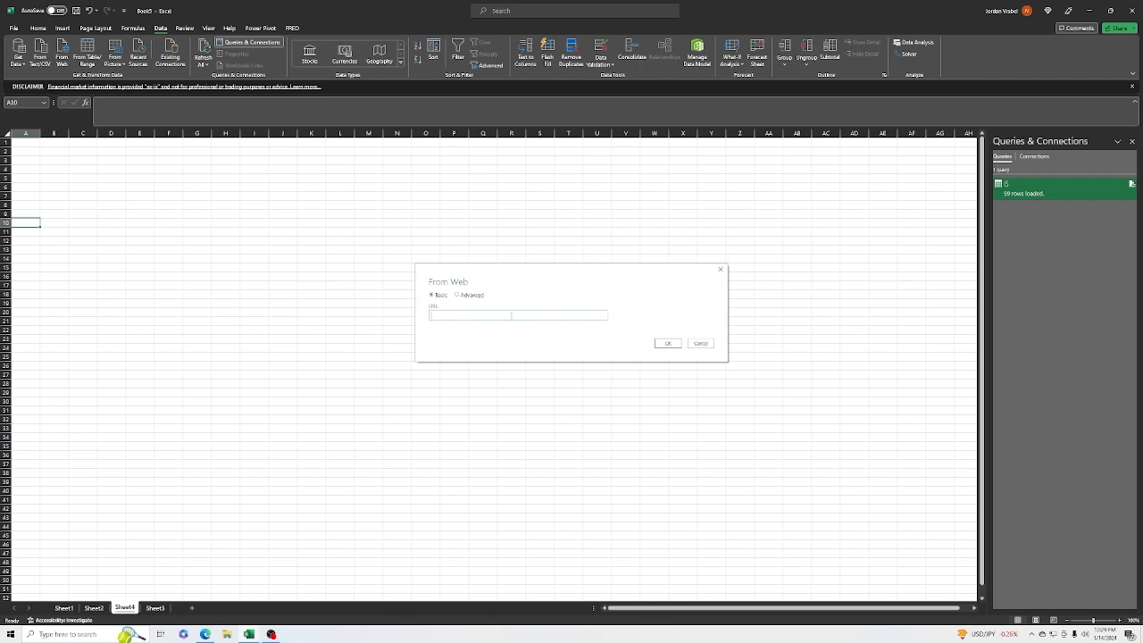
pyautogui.hotkey('ctrl', 'v')
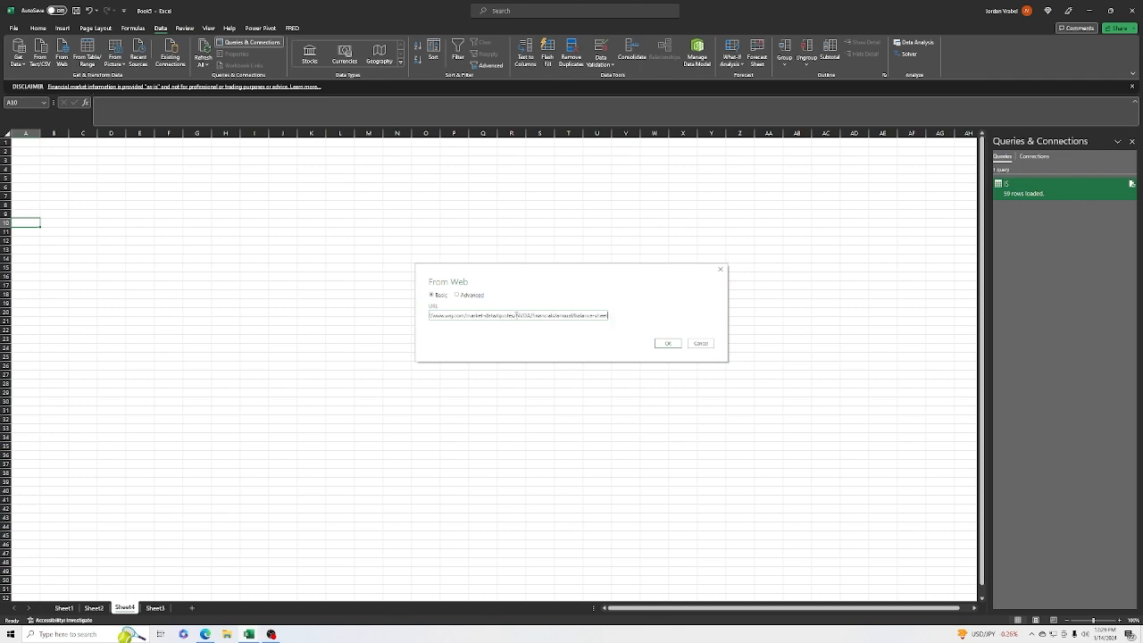
pyautogui.click(675, 345)
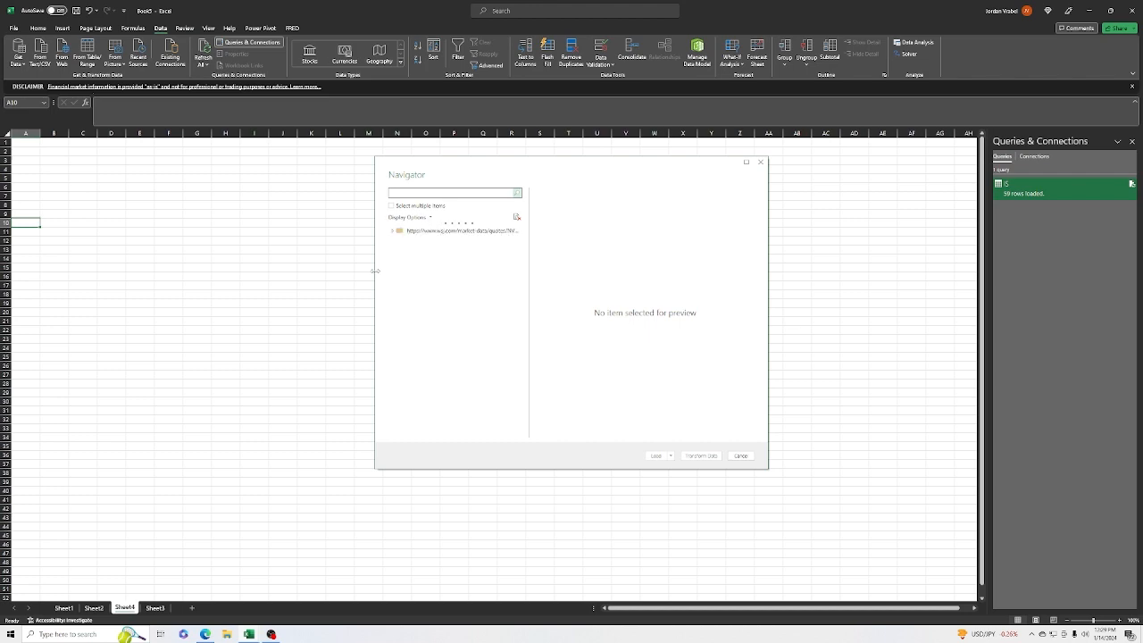
# - Preview Table 0 and Table 1 of the balance sheet page, and open Table 0 for transforming
pyautogui.click(440, 257)
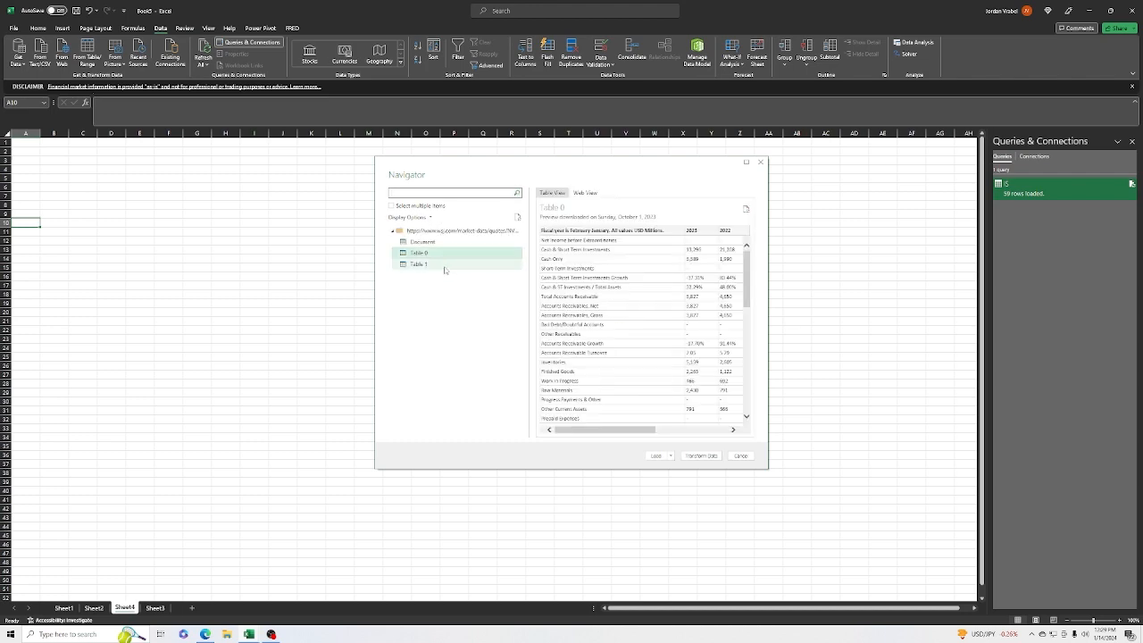
pyautogui.click(425, 265)
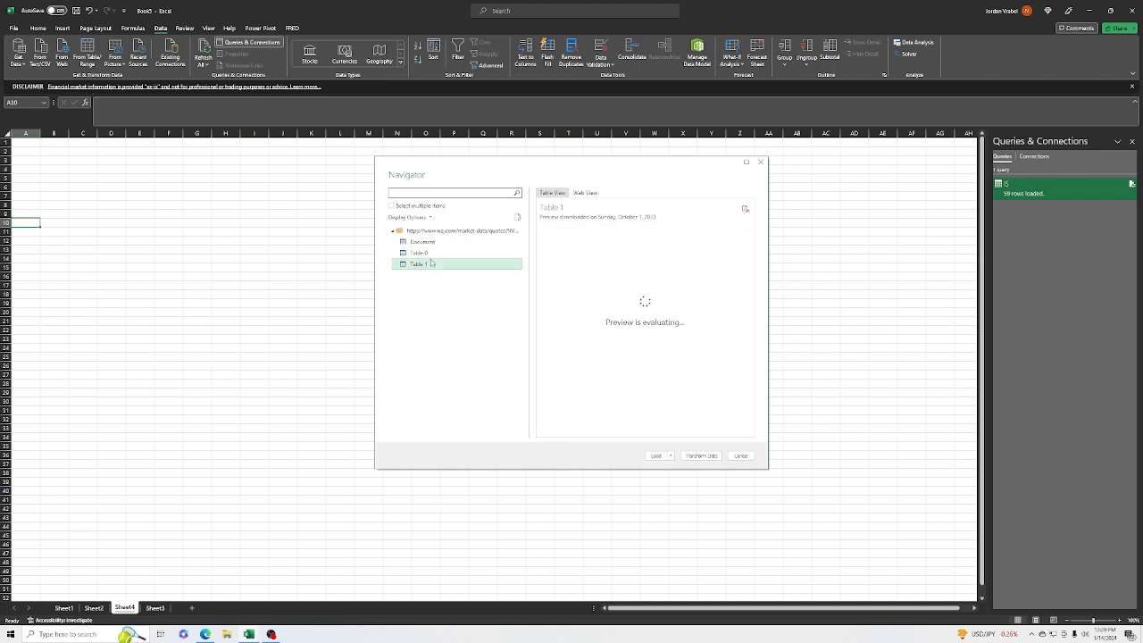
pyautogui.click(434, 255)
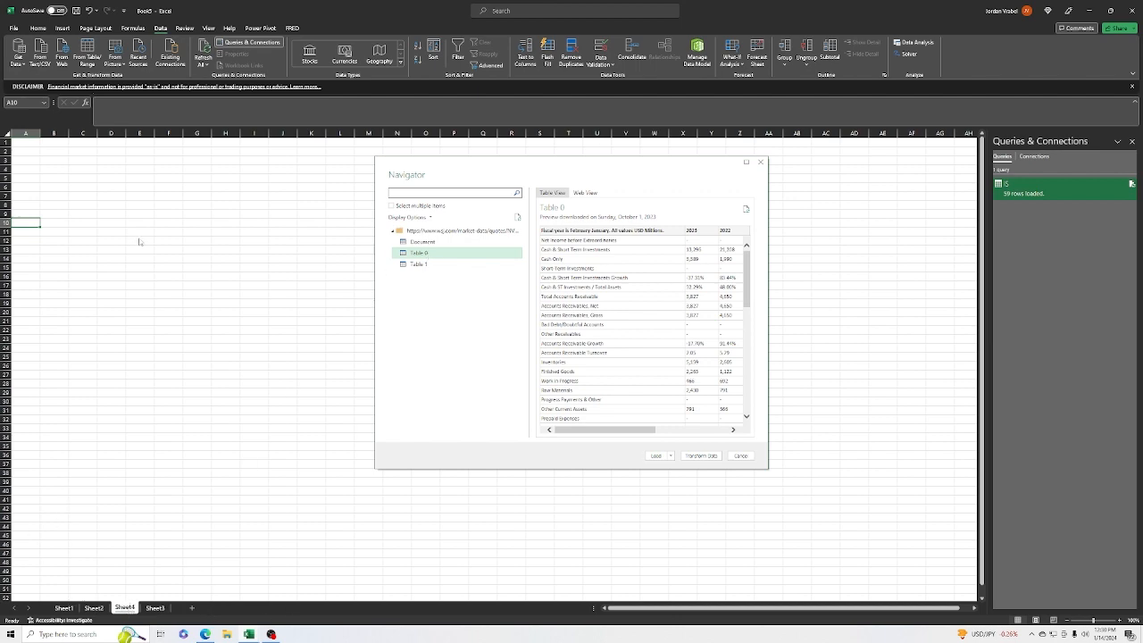
pyautogui.click(701, 456)
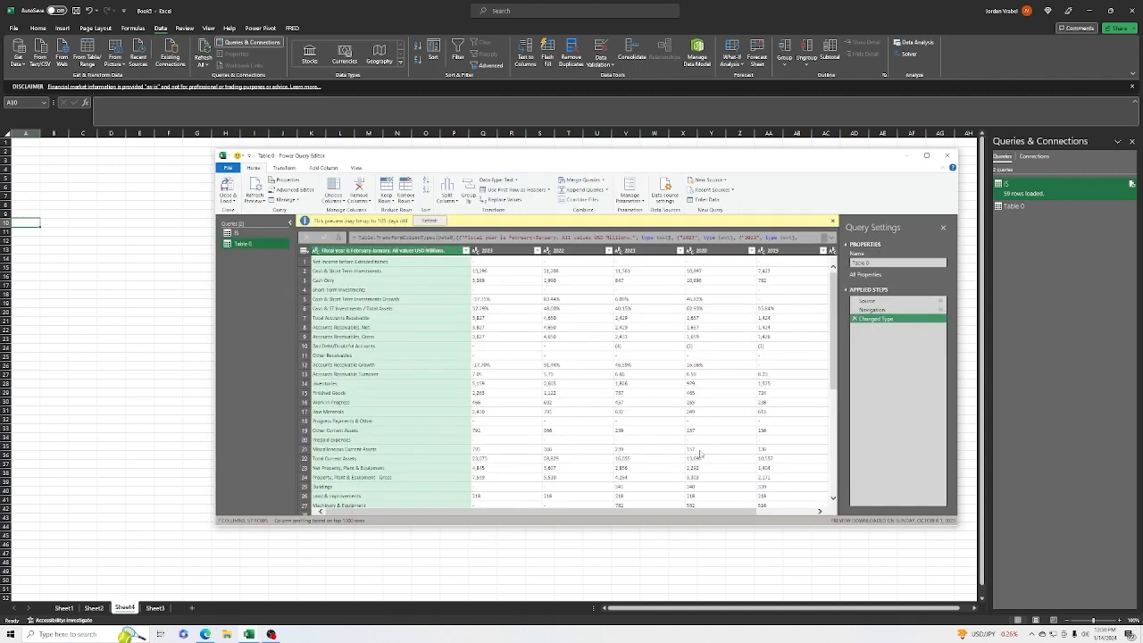
# - Remove the Changed Type step from the Table 0 query and rename the query as BSA
pyautogui.click(854, 319)
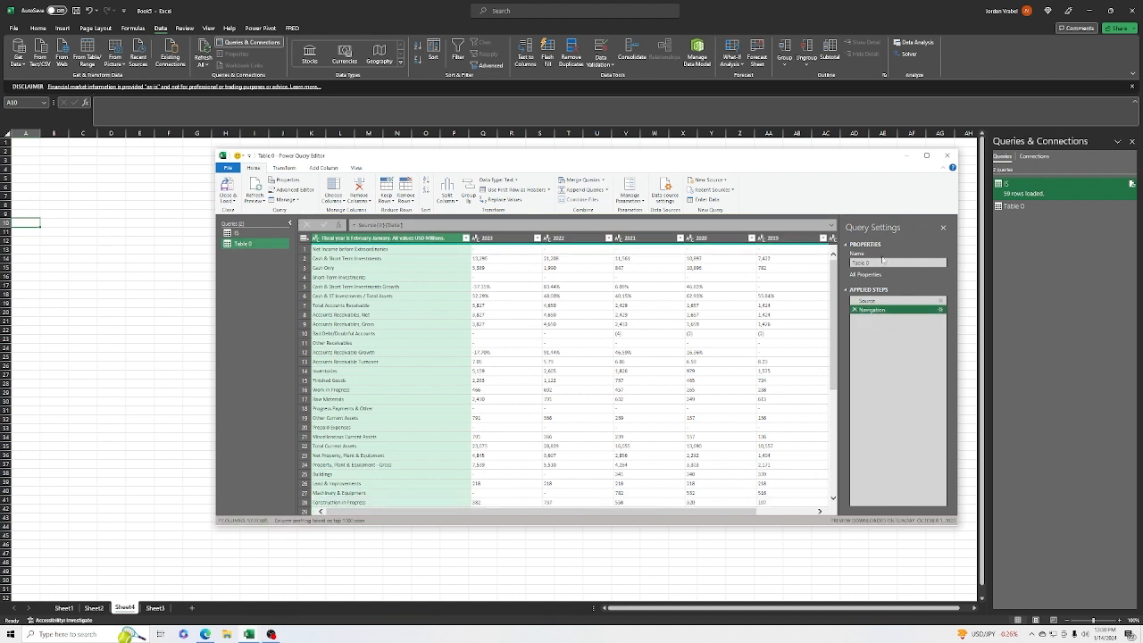
pyautogui.click(855, 263)
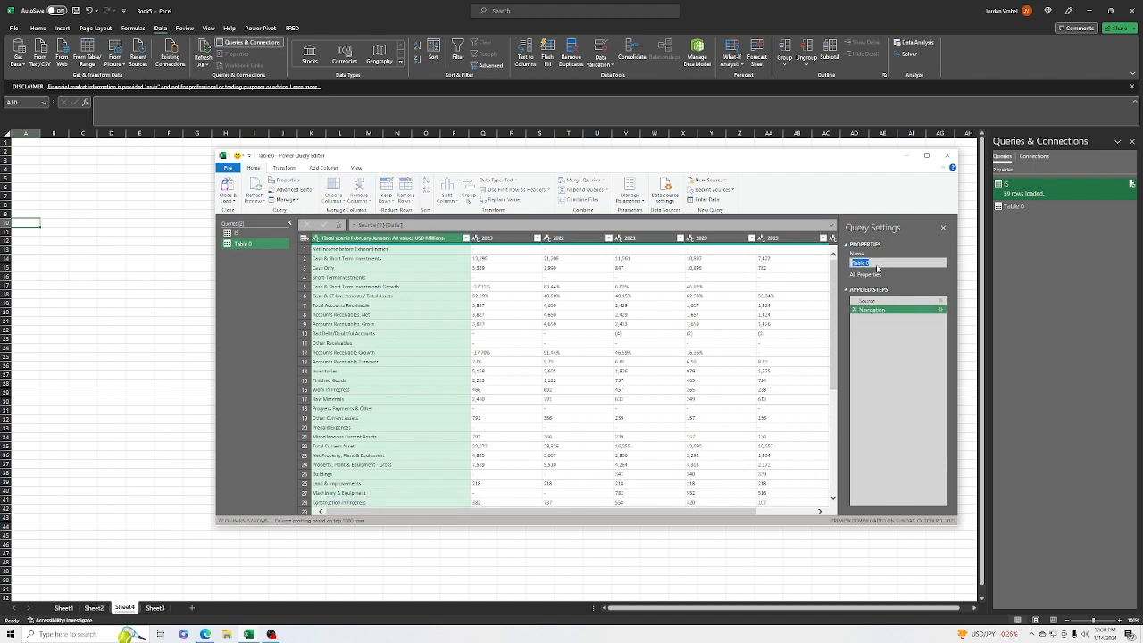
pyautogui.write('BS')
# - Load the BSA query as a table into the existing worksheet Sheet4 at cell A10
pyautogui.click(230, 200)
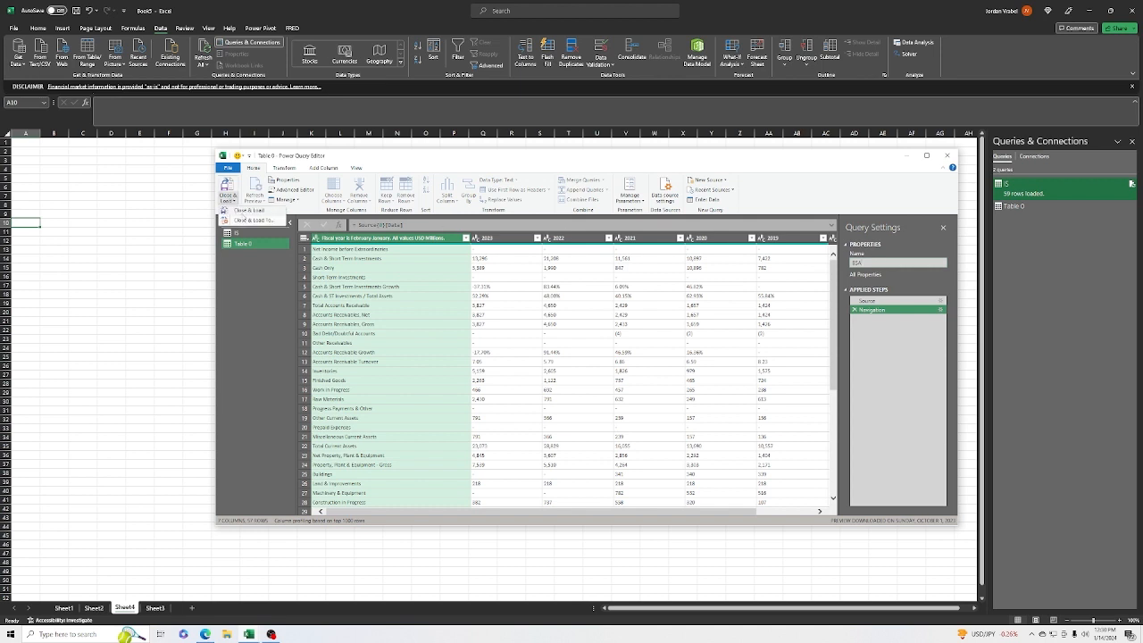
pyautogui.click(235, 221)
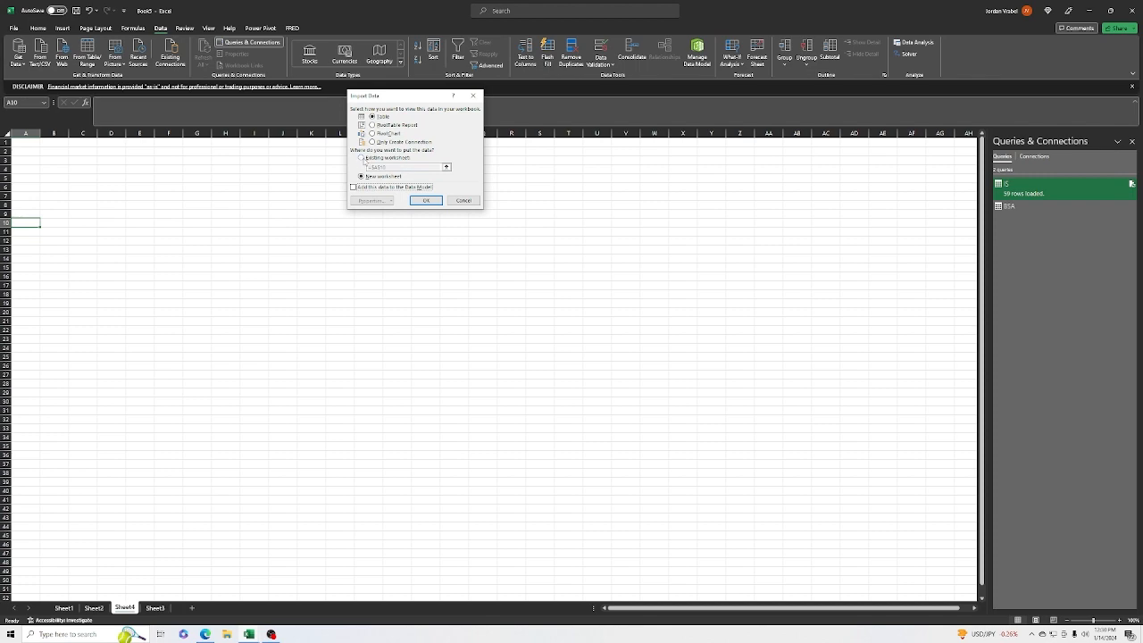
pyautogui.click(361, 158)
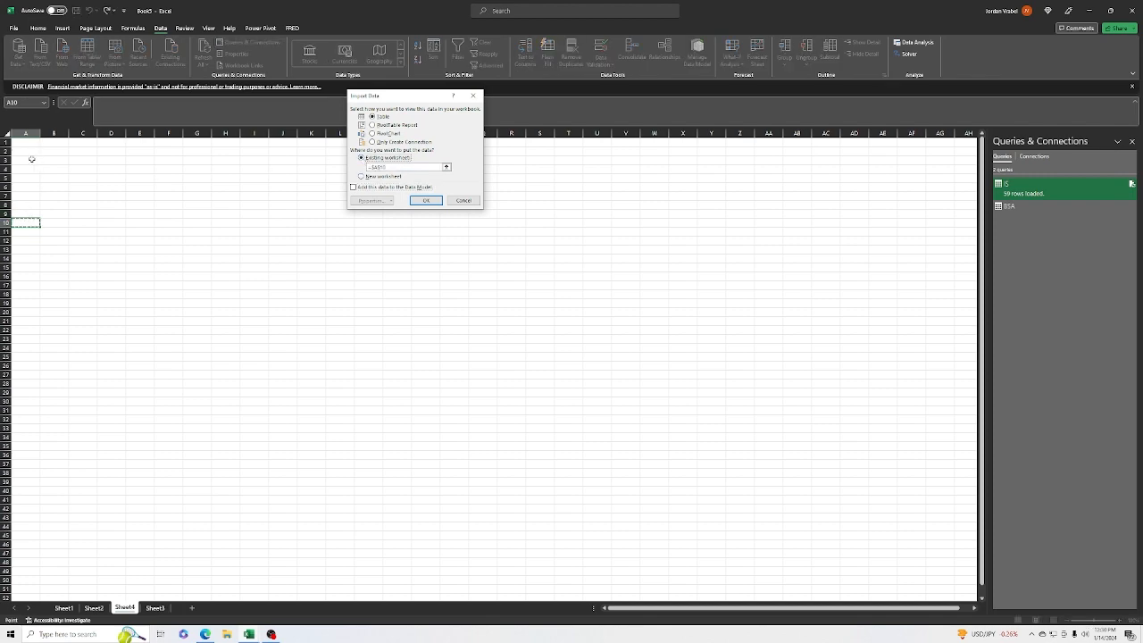
pyautogui.click(24, 223)
pyautogui.click(427, 200)
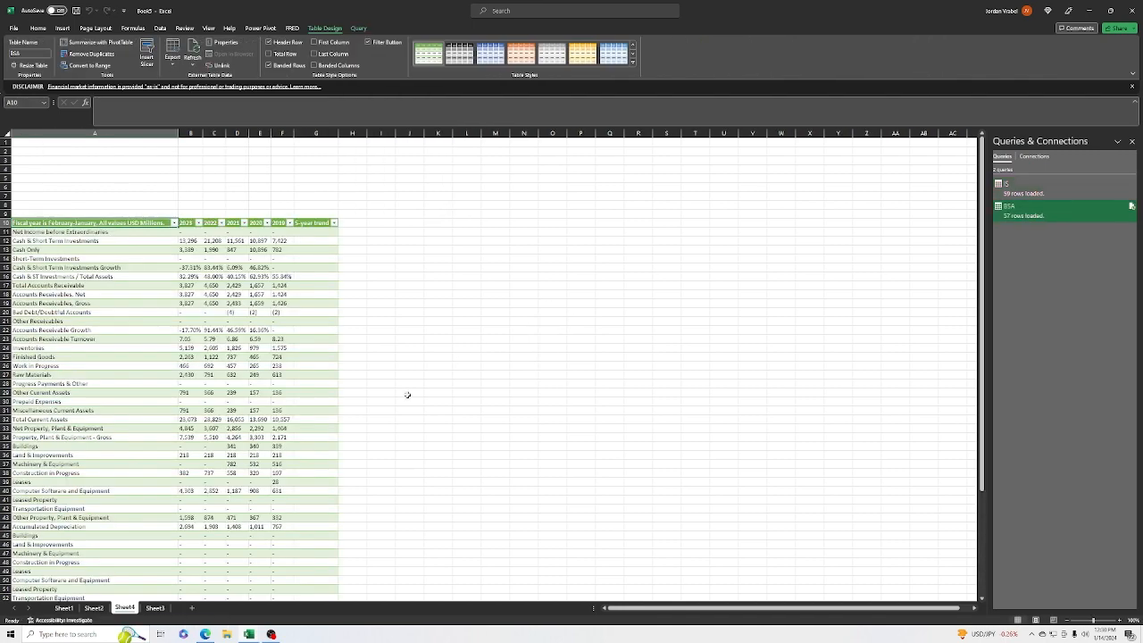
# - Rename the Sheet1 worksheet as Main
pyautogui.rightClick(62, 610)
pyautogui.click(89, 496)
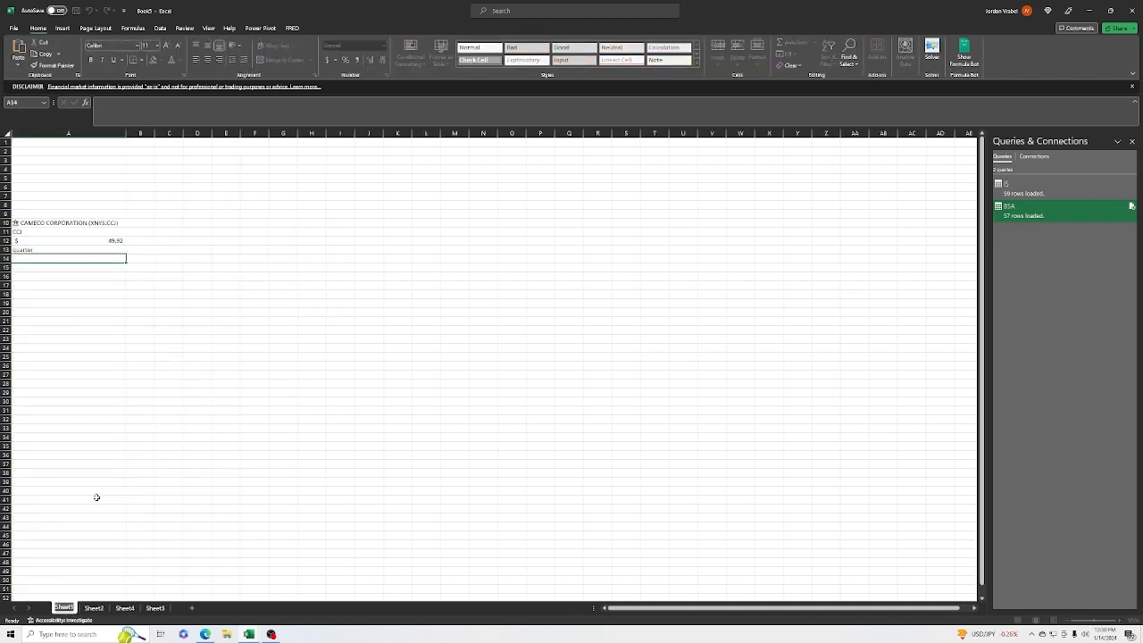
pyautogui.write('Main')
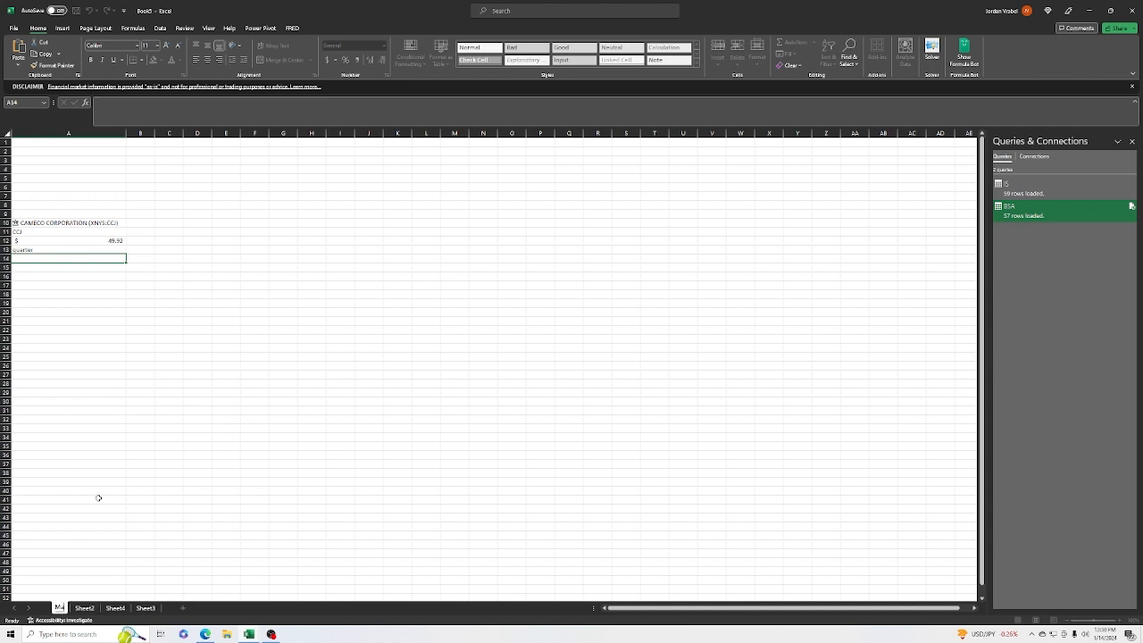
pyautogui.click(89, 607)
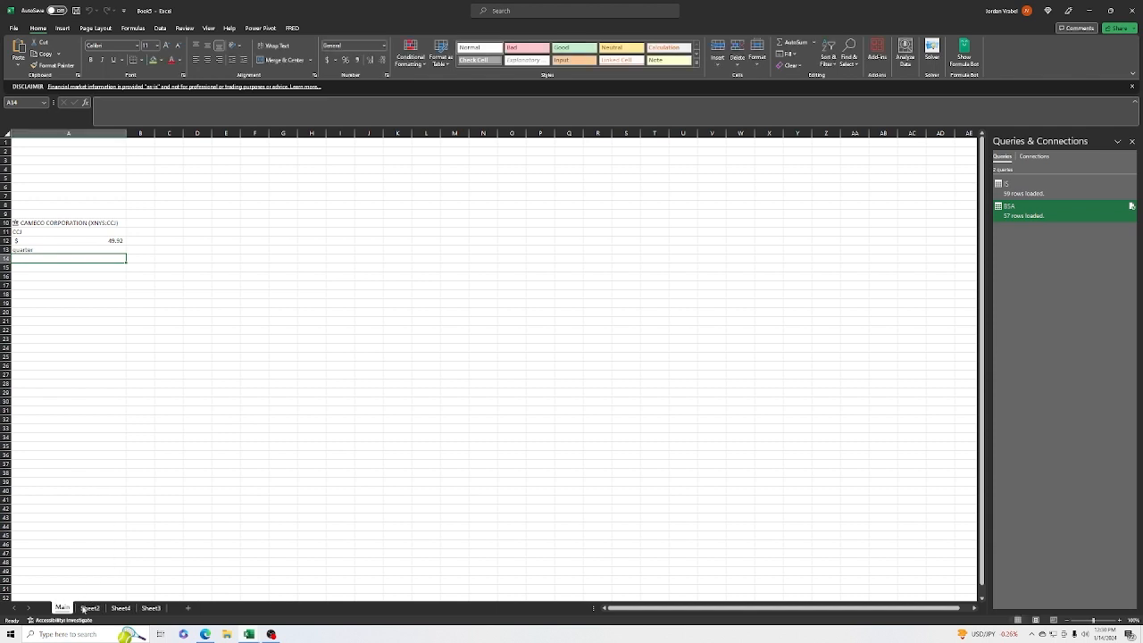
# - Rename the Sheet2 worksheet holding the income statement as IS
pyautogui.rightClick(89, 607)
pyautogui.click(120, 496)
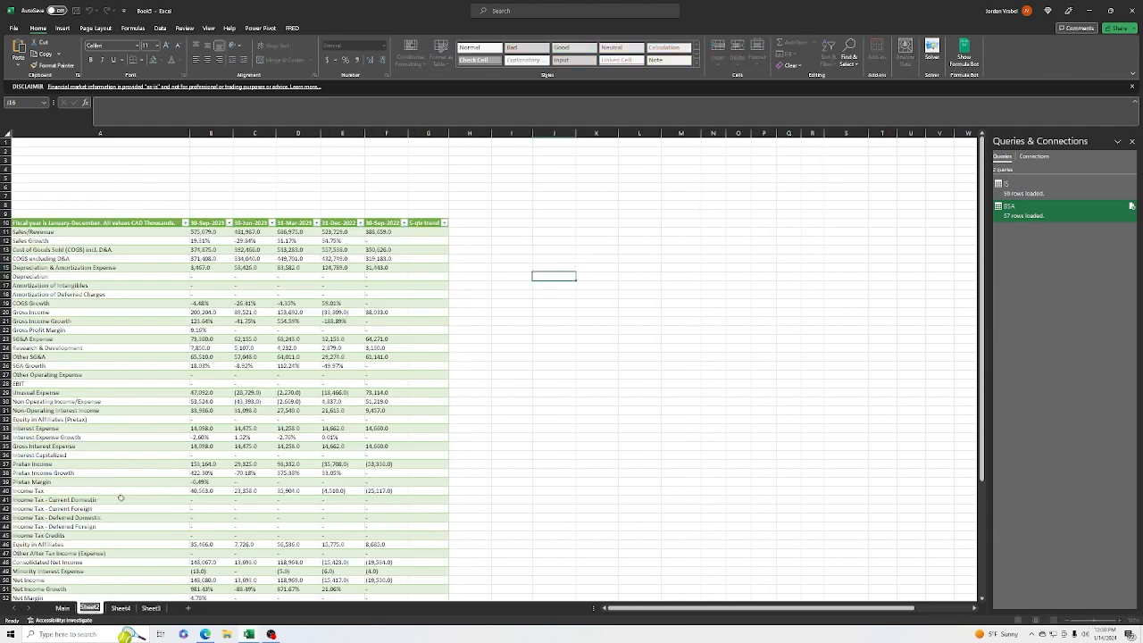
pyautogui.write('IS')
pyautogui.press('Return')
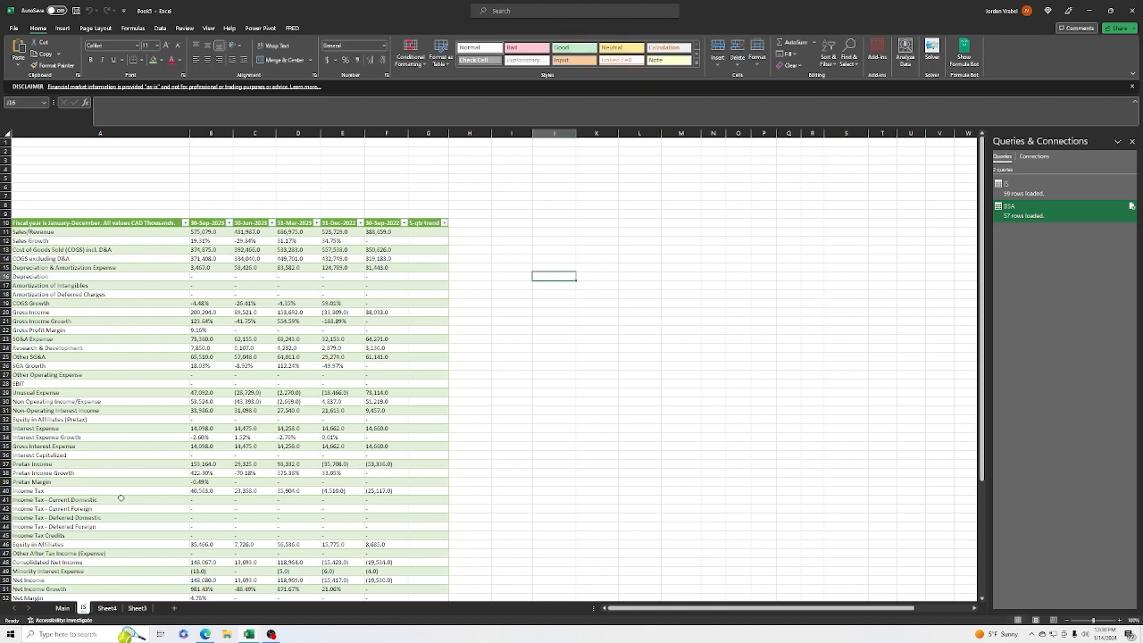
# - Rename the Sheet4 worksheet holding the balance sheet assets as BSA
pyautogui.click(120, 607)
pyautogui.rightClick(121, 607)
pyautogui.click(128, 500)
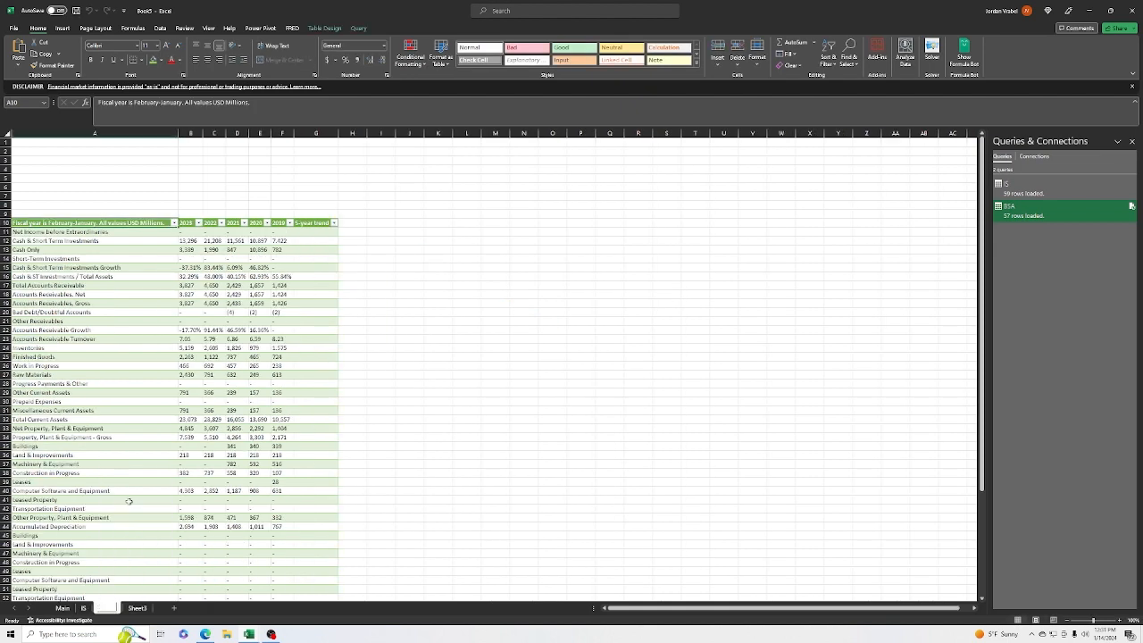
pyautogui.write('BSA')
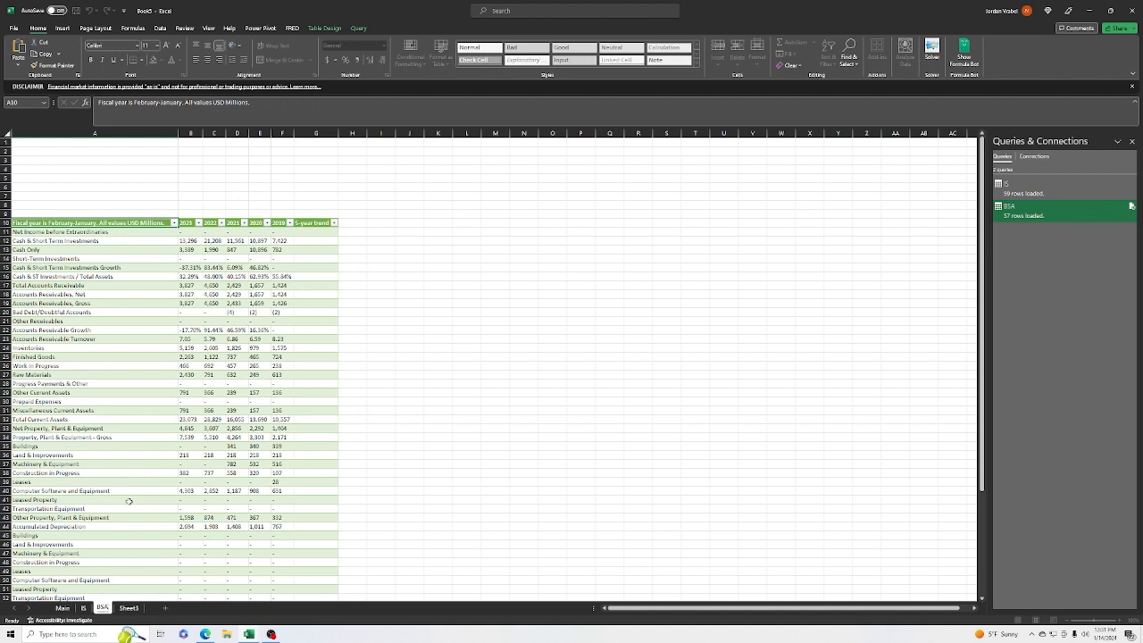
pyautogui.press('Return')
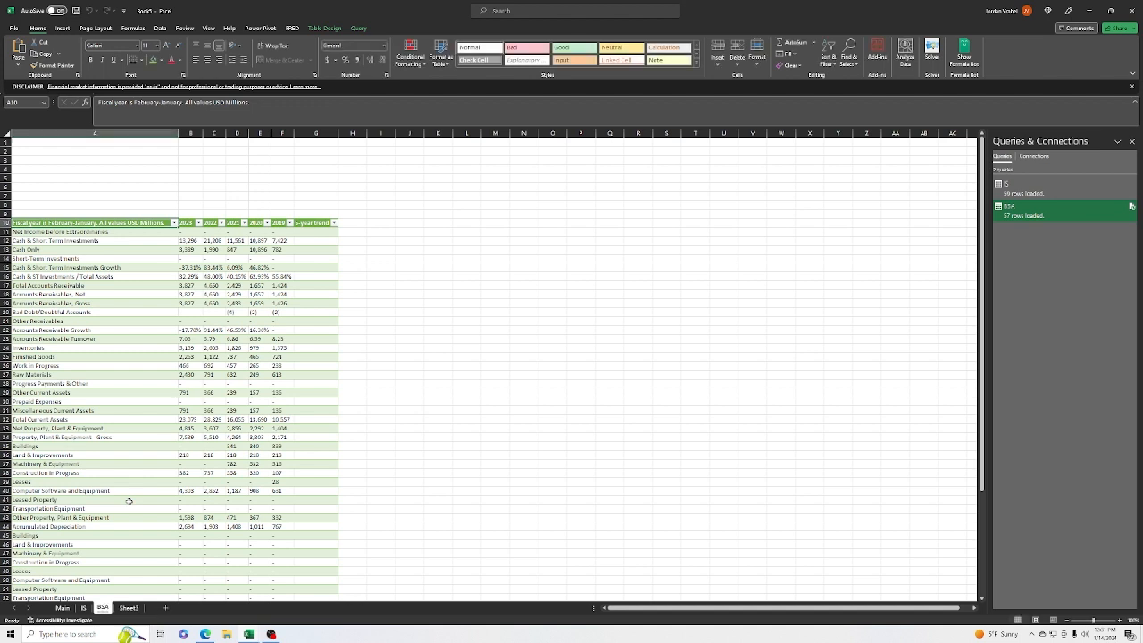
# - Rename the Sheet3 worksheet holding the query snippets and period options as DATA
pyautogui.rightClick(123, 608)
pyautogui.click(157, 497)
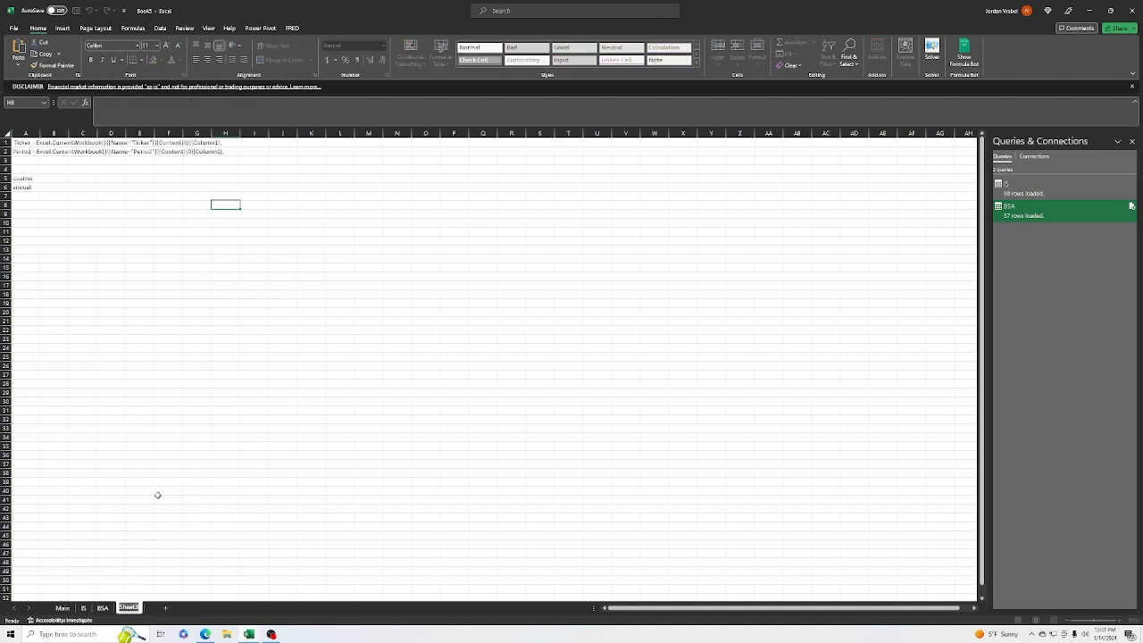
pyautogui.write('DATA')
pyautogui.press('Return')
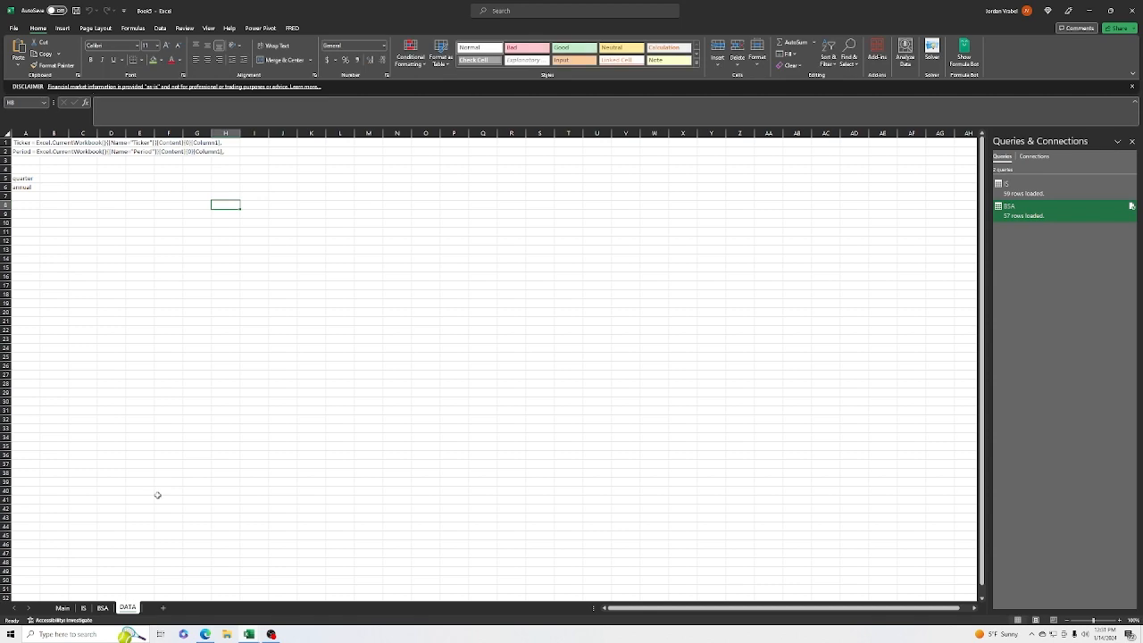
# - Add a new worksheet between BSA and DATA and name it BSL
pyautogui.click(103, 609)
pyautogui.click(160, 610)
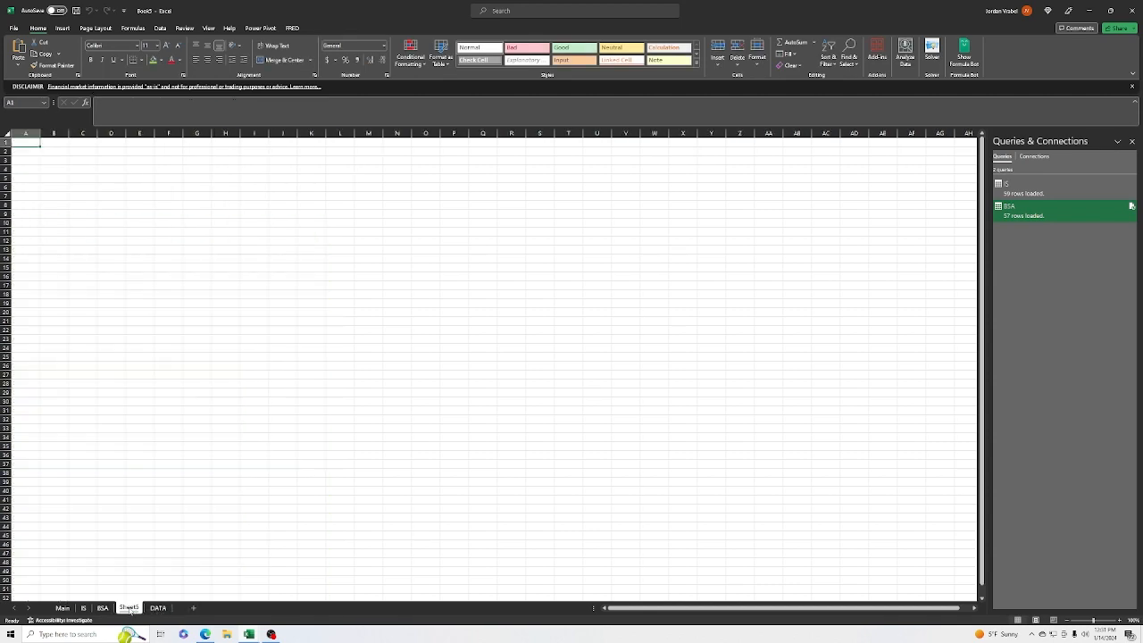
pyautogui.rightClick(129, 610)
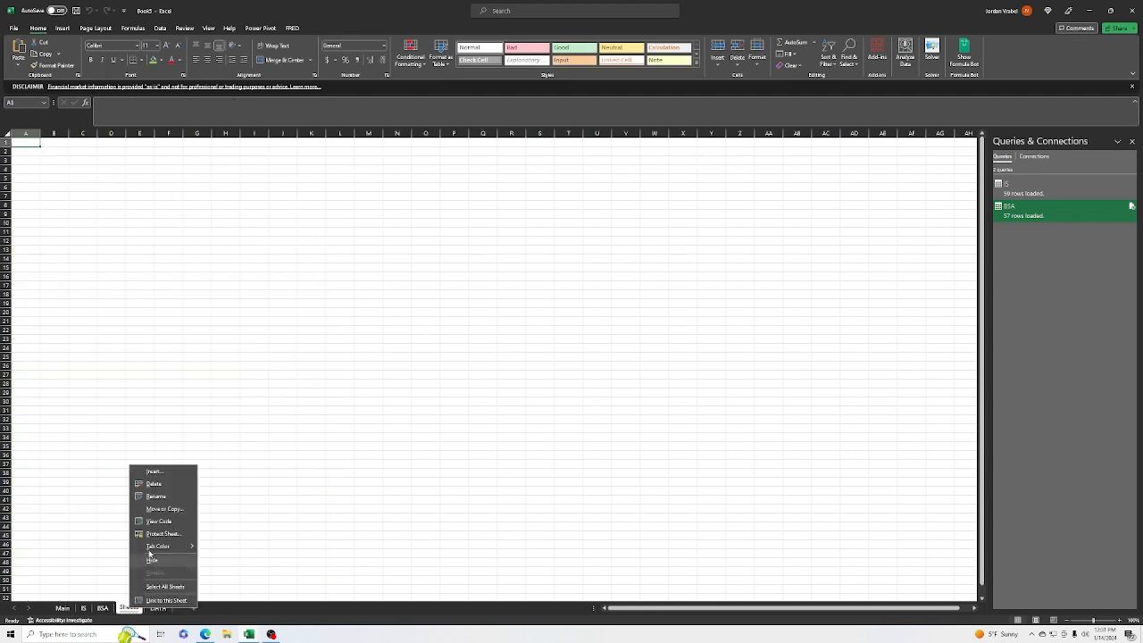
pyautogui.click(168, 495)
pyautogui.write('BSL')
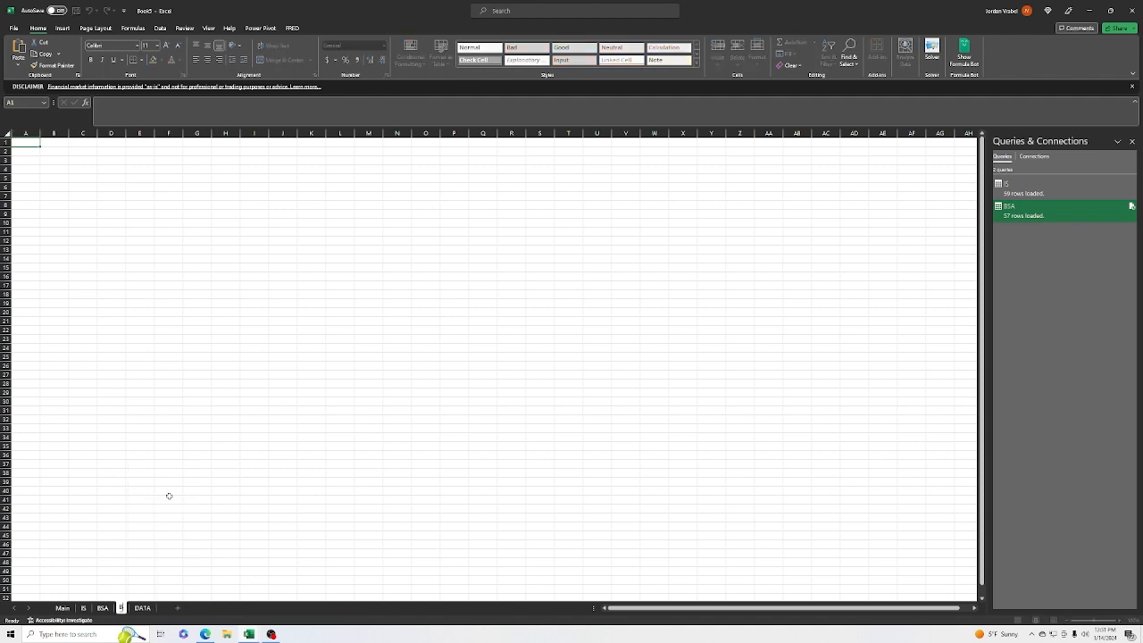
pyautogui.press('Return')
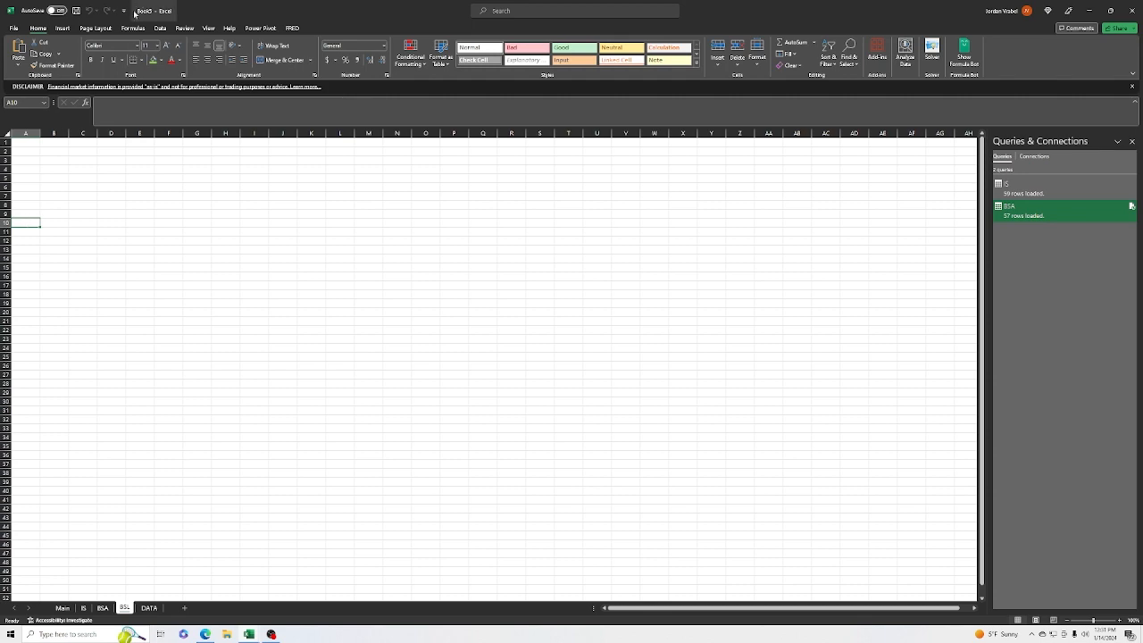
pyautogui.click(165, 30)
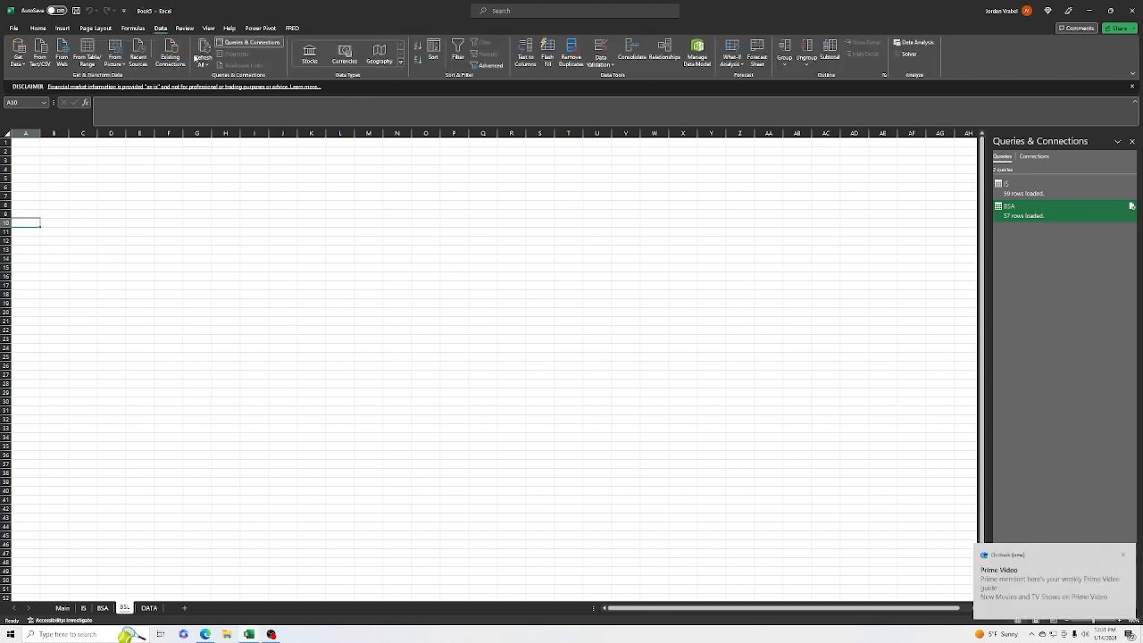
pyautogui.click(64, 56)
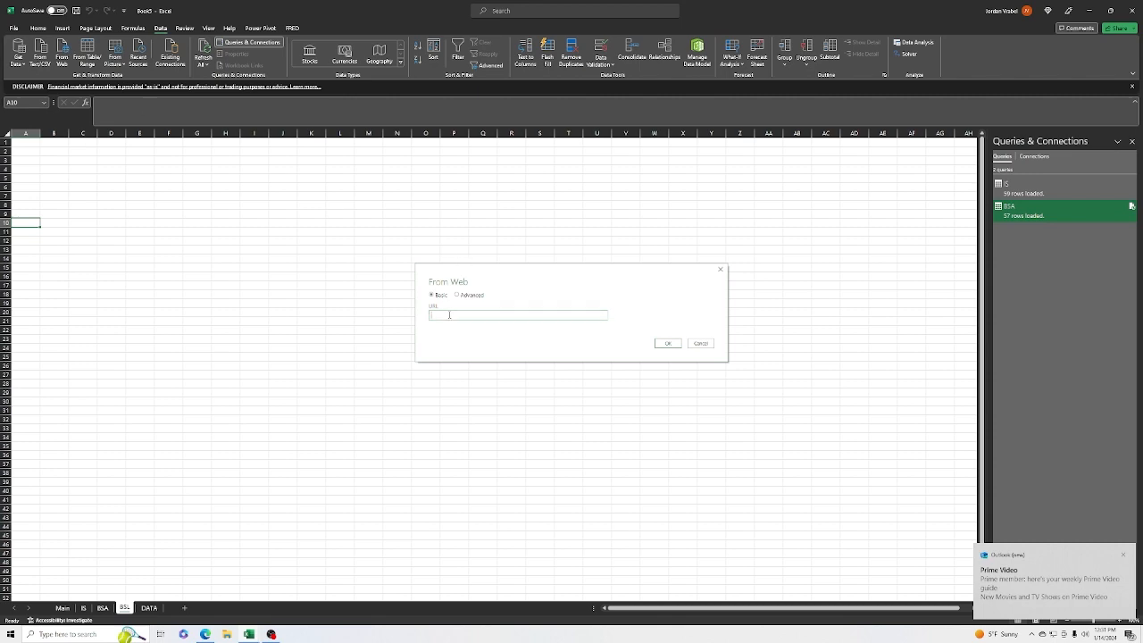
pyautogui.write('https://www.wsj.com/market-data/quotes/NVDA/financials/annual/balance-sheet')
pyautogui.click(667, 343)
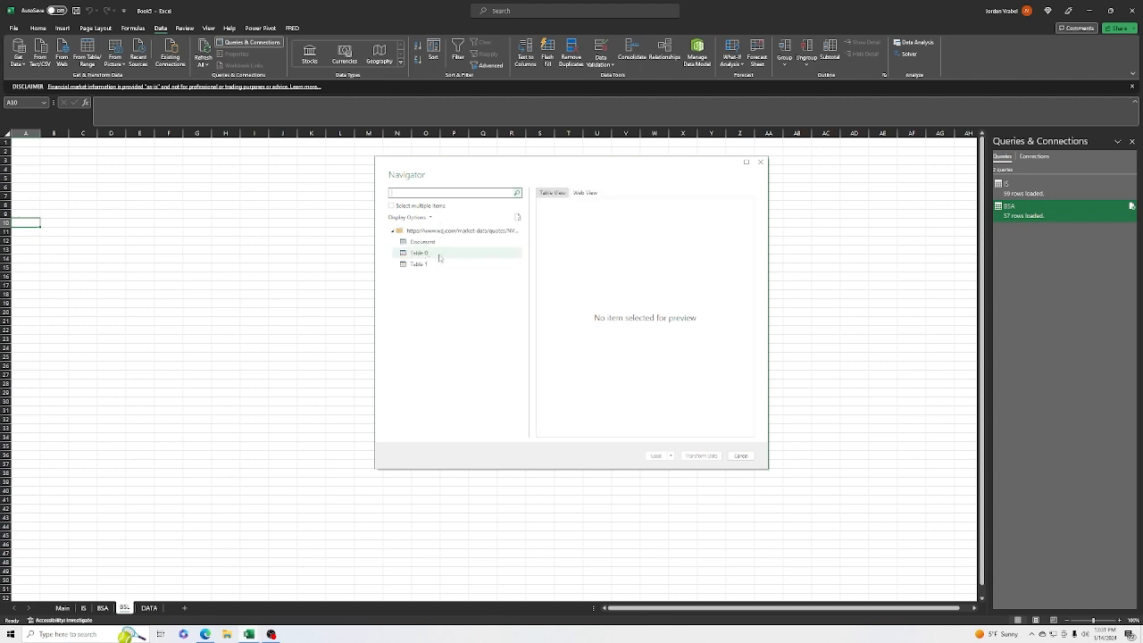
pyautogui.click(432, 254)
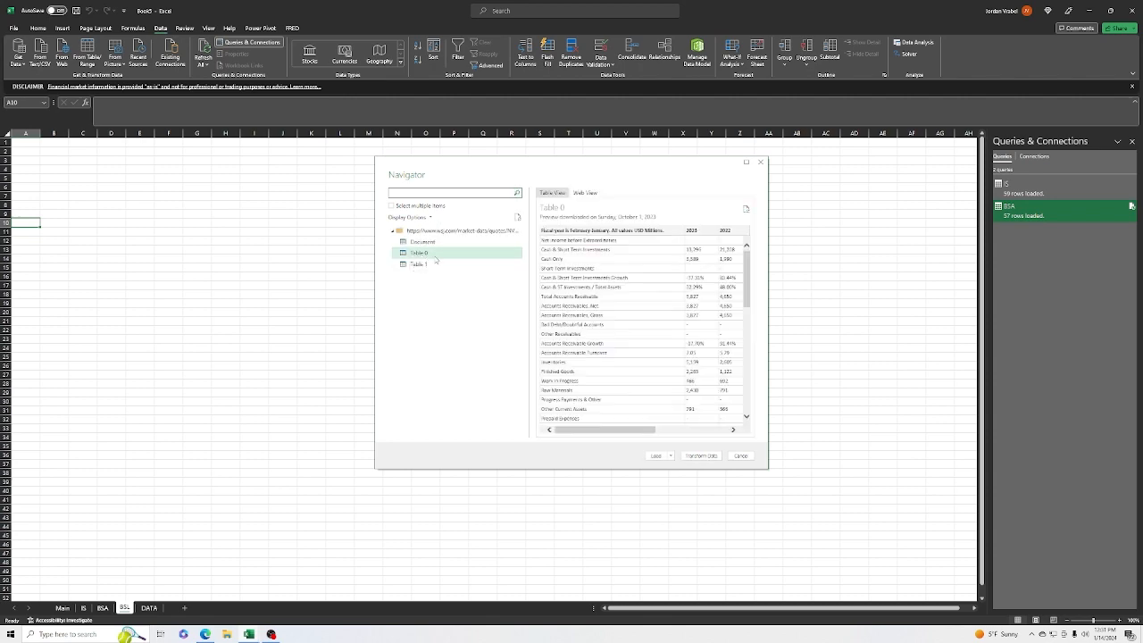
pyautogui.click(430, 266)
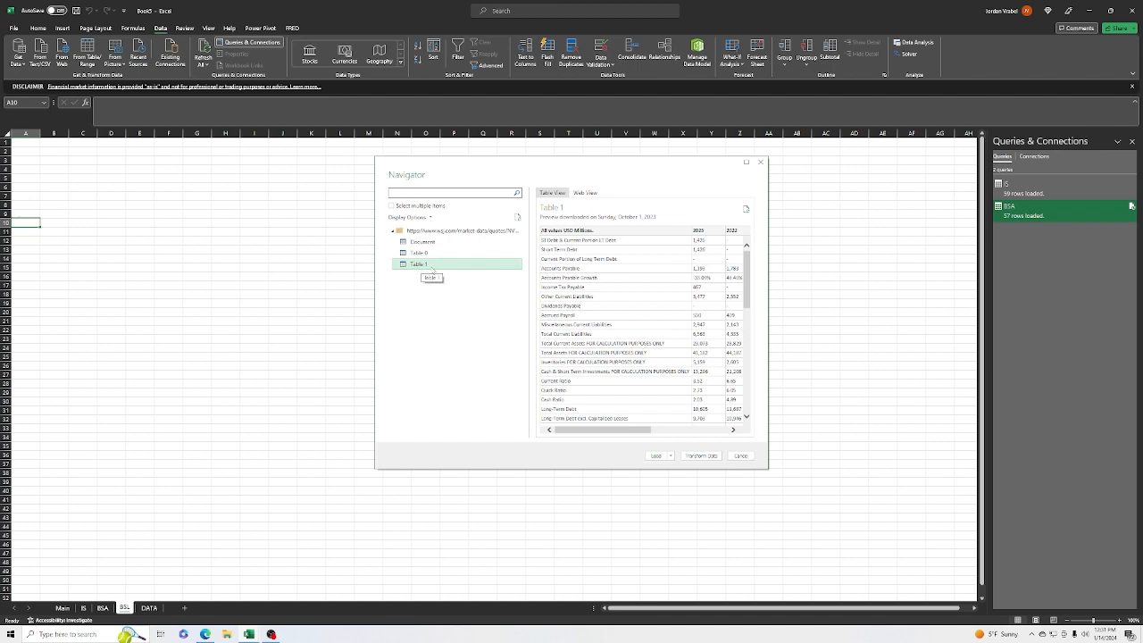
pyautogui.click(705, 456)
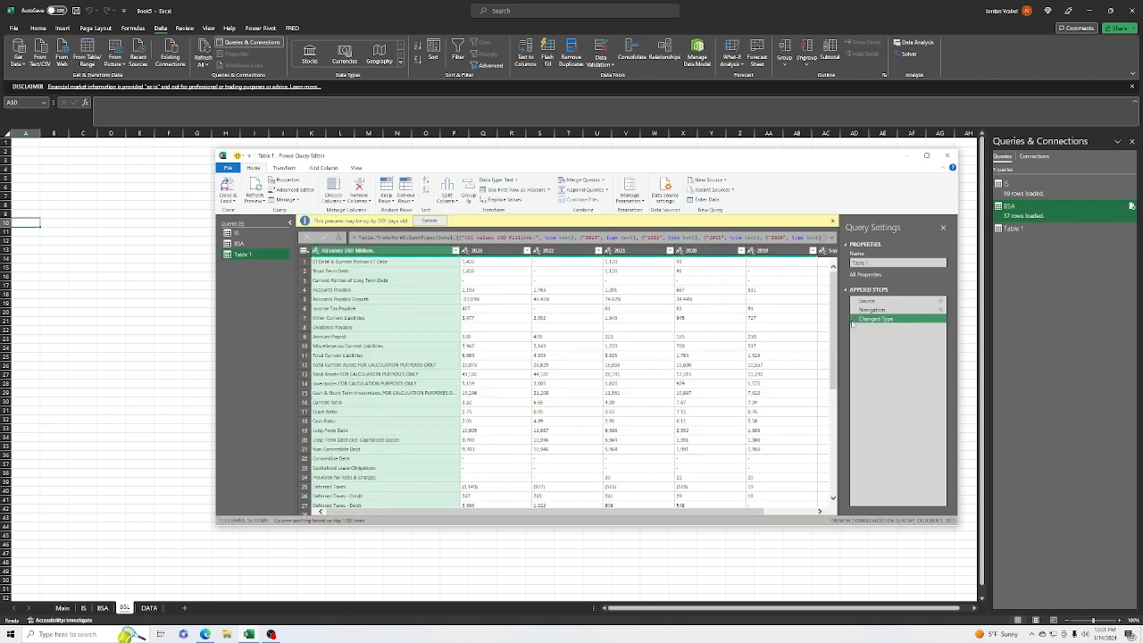
# - Remove the Changed Type step from the Table 1 query and rename the query as BSL
pyautogui.click(856, 319)
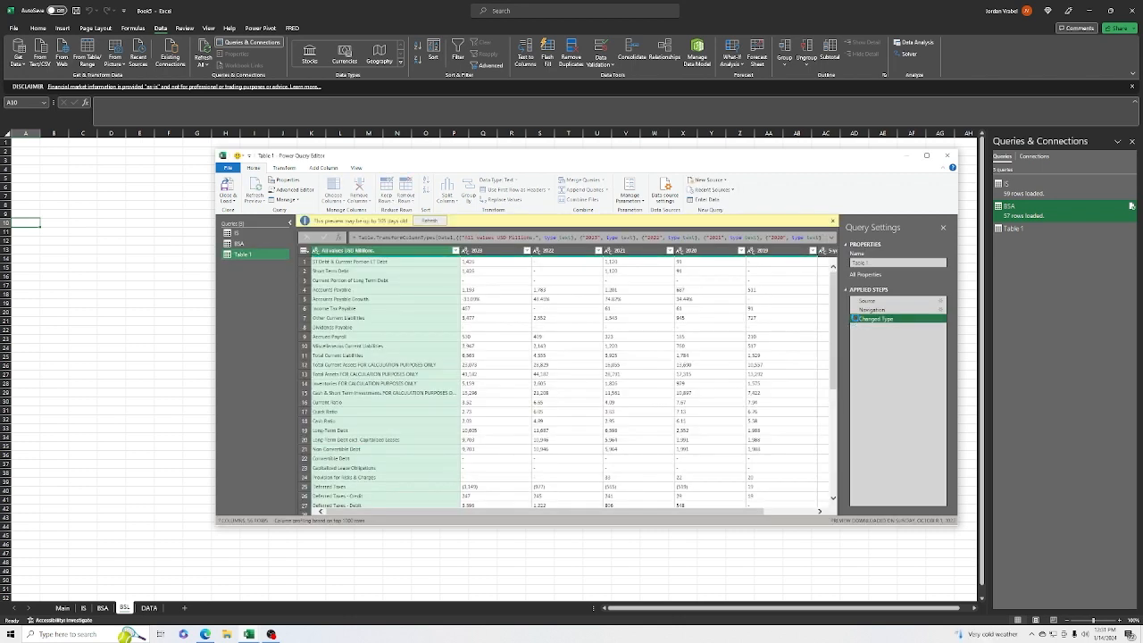
pyautogui.click(857, 263)
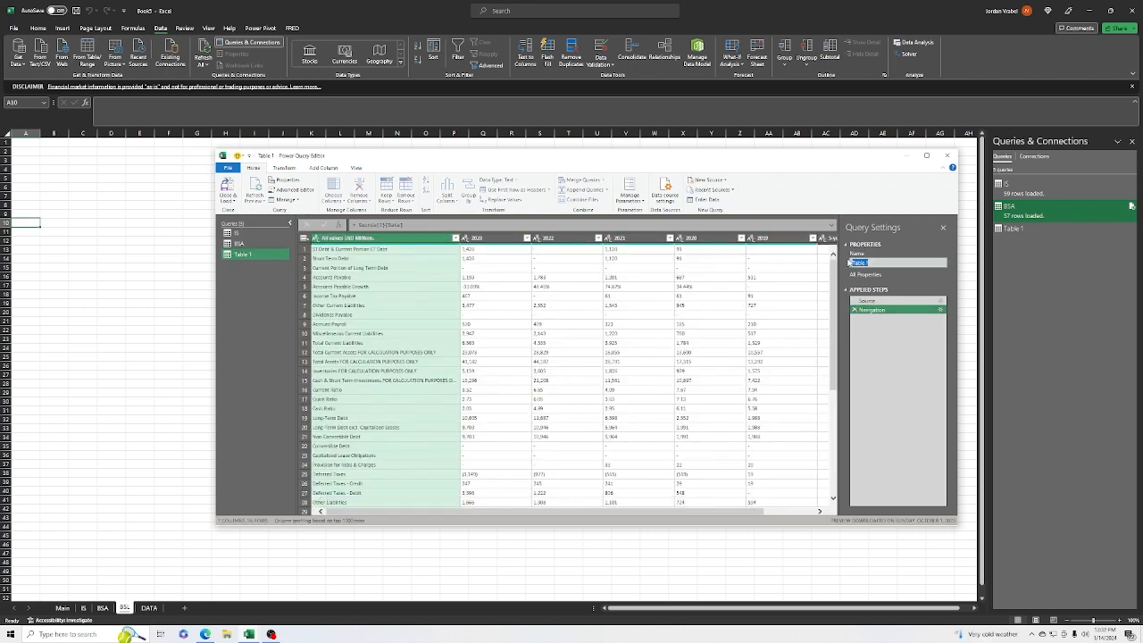
pyautogui.write('BSL')
pyautogui.press('Return')
# - Load the BSL query as a table into the existing BSL worksheet at cell A10
pyautogui.click(227, 200)
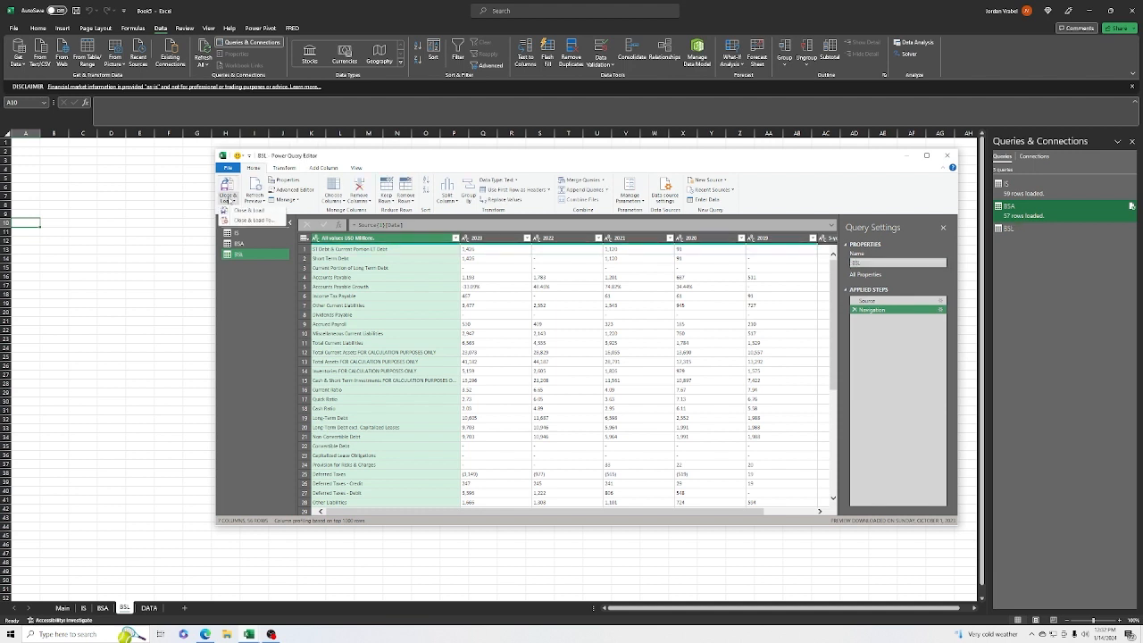
pyautogui.click(251, 221)
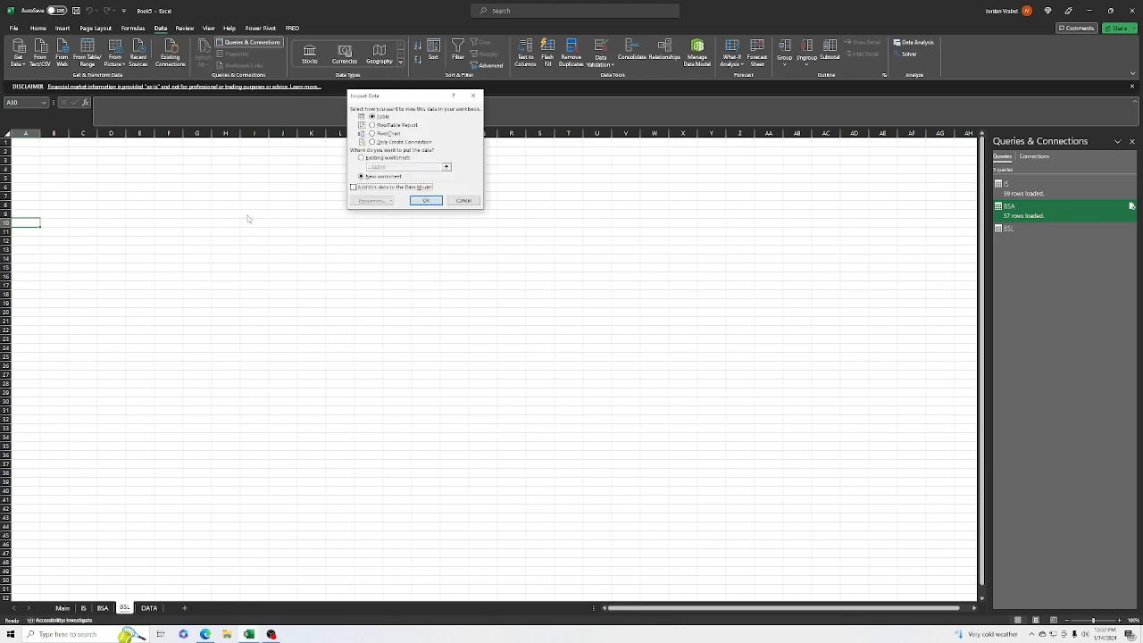
pyautogui.click(362, 158)
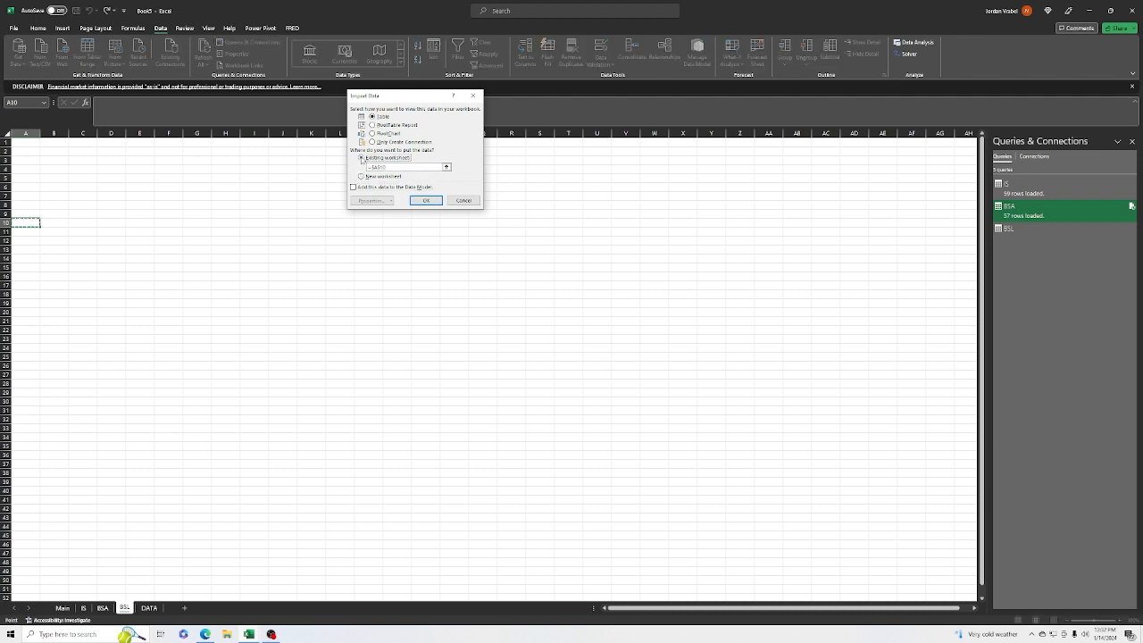
pyautogui.click(24, 224)
pyautogui.click(426, 200)
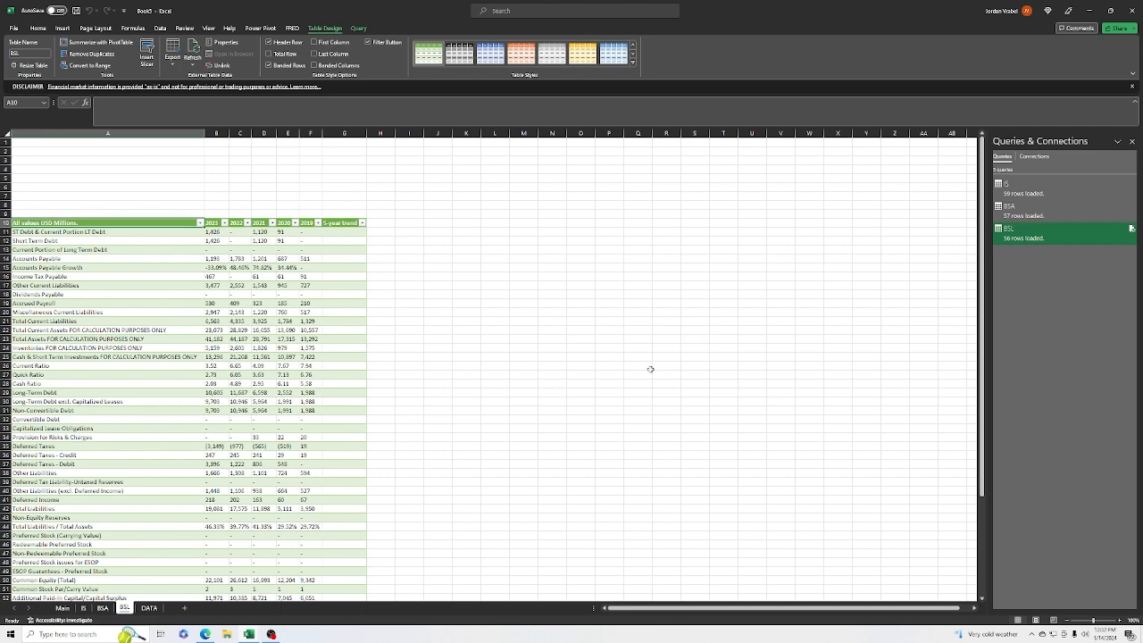
# - Copy the Ticker and Period definition lines from the IS query's code and close the query editor
pyautogui.click(1008, 189)
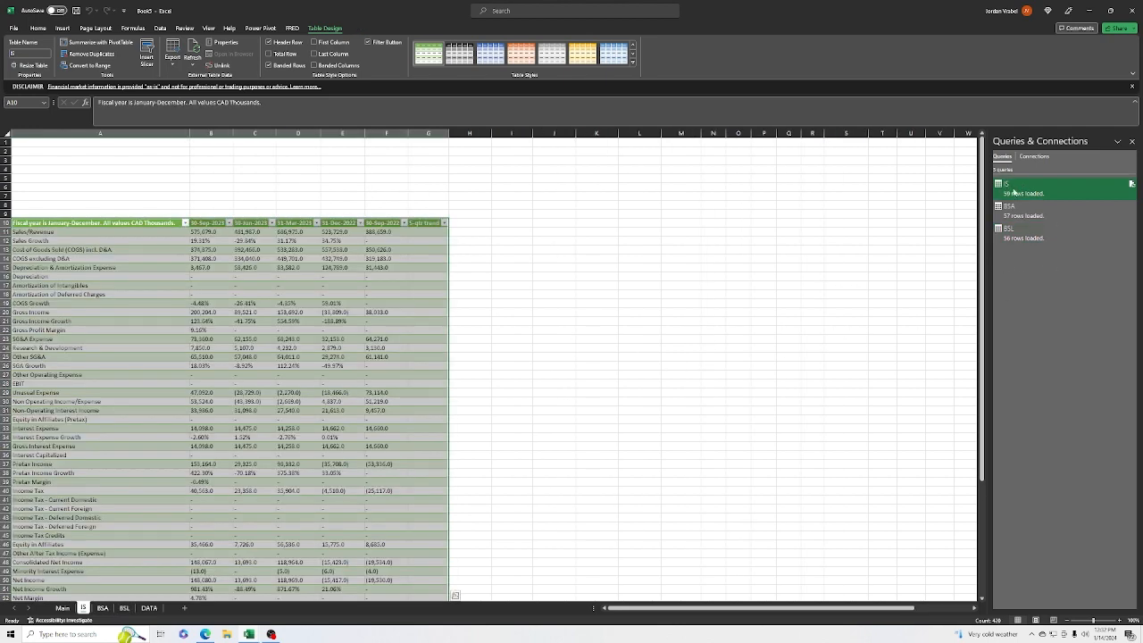
pyautogui.rightClick(1012, 186)
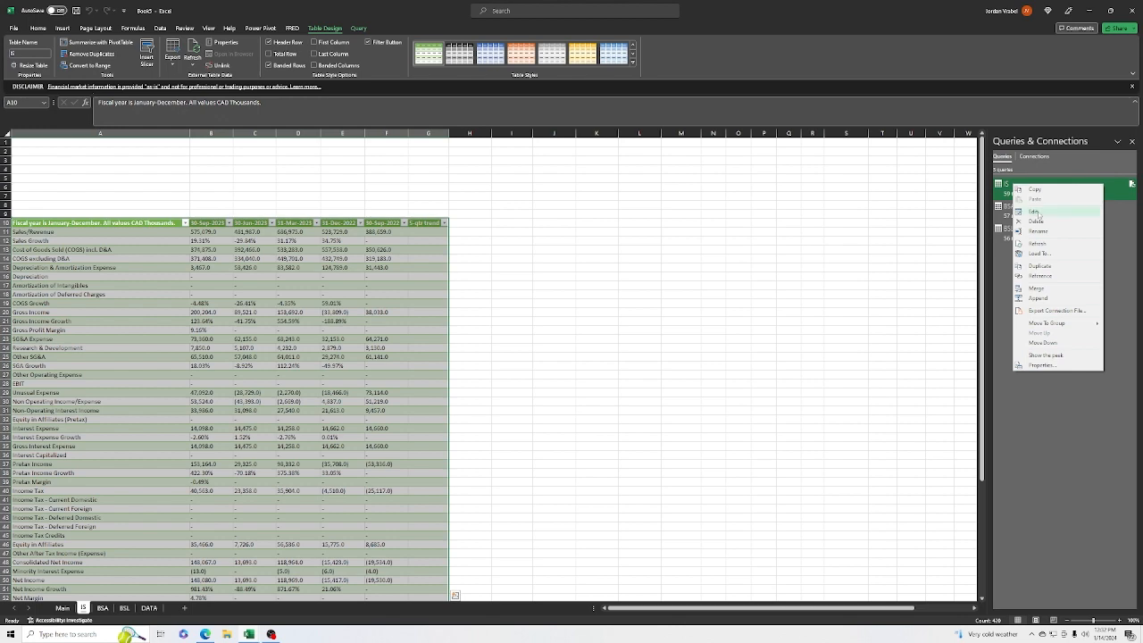
pyautogui.click(1036, 212)
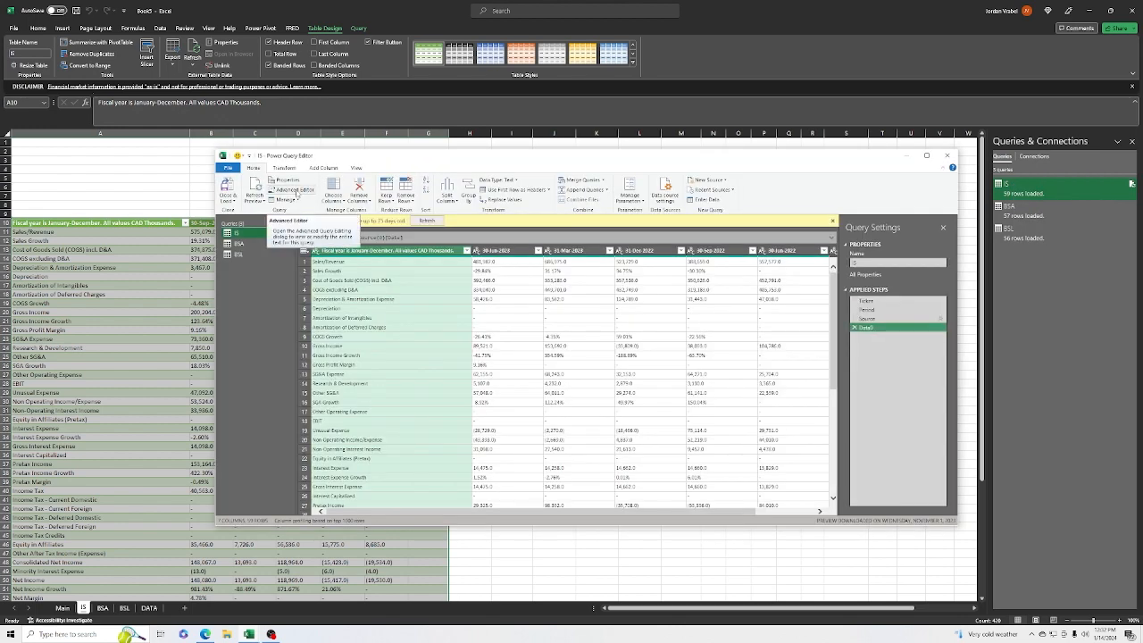
pyautogui.click(296, 190)
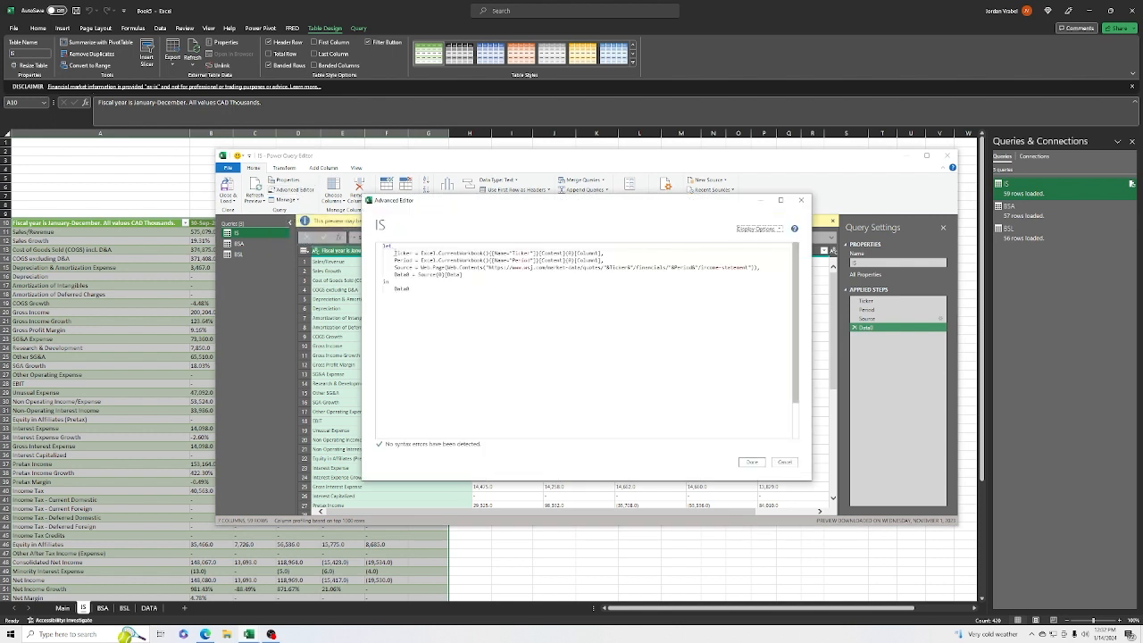
pyautogui.moveTo(395, 252); pyautogui.dragTo(604, 260)
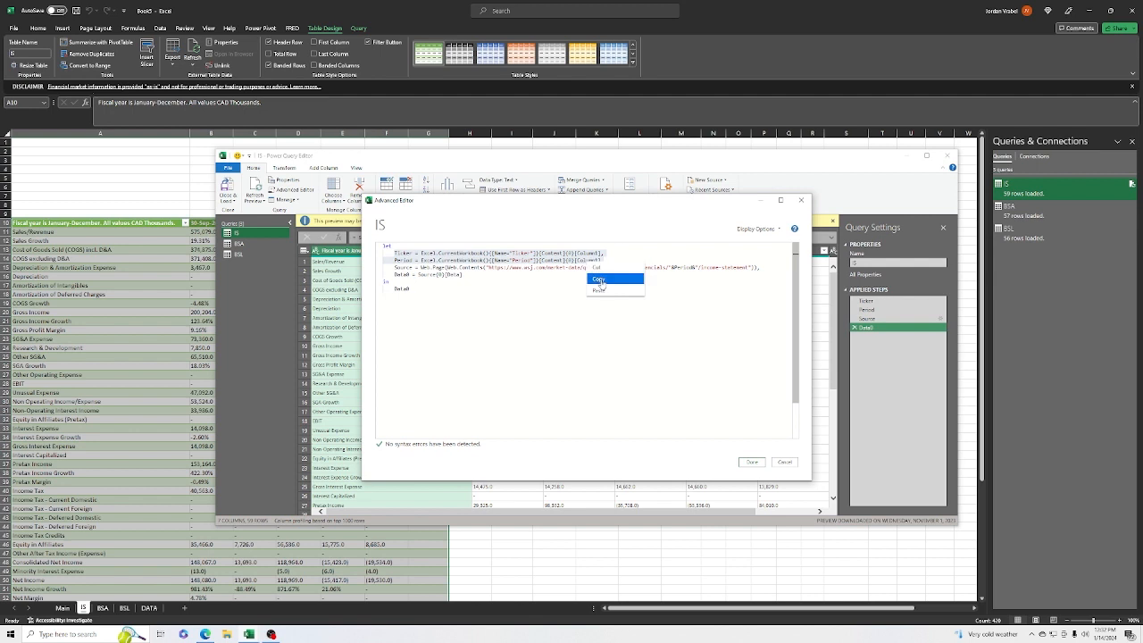
pyautogui.click(751, 462)
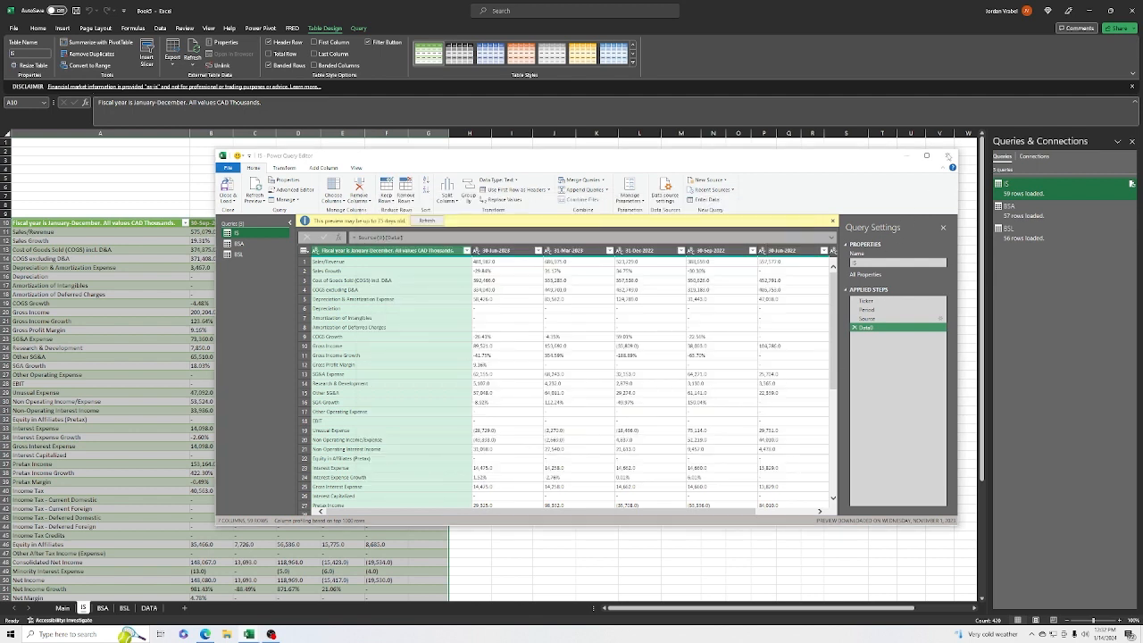
pyautogui.click(948, 157)
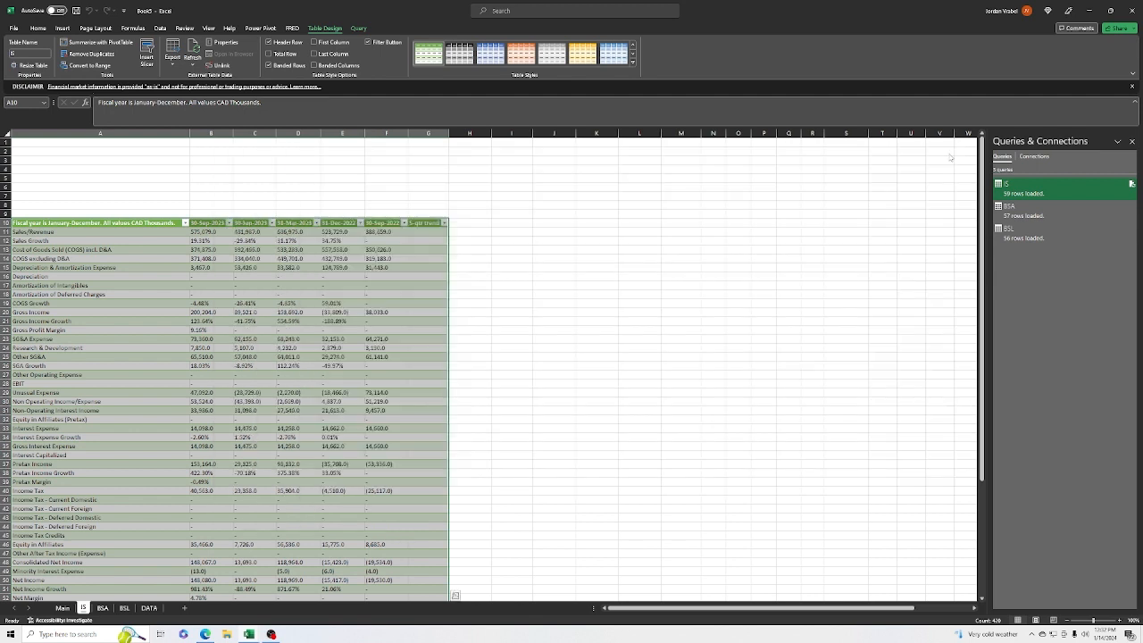
# - Insert the copied Ticker and Period definition lines above the Source line in the BSA query's code
pyautogui.rightClick(1010, 208)
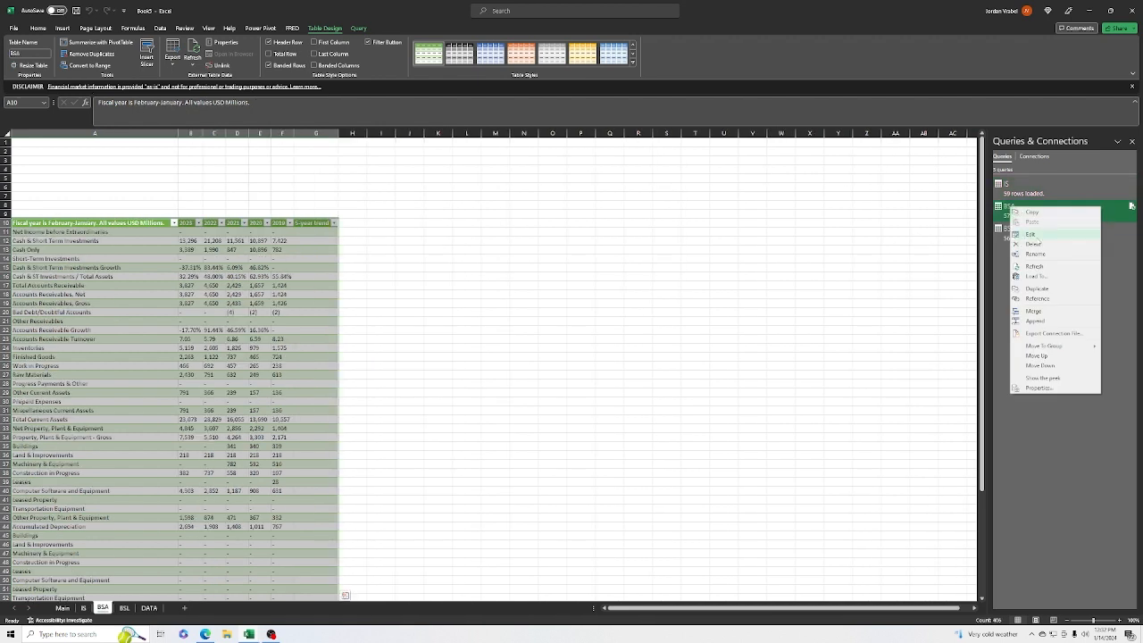
pyautogui.click(1031, 234)
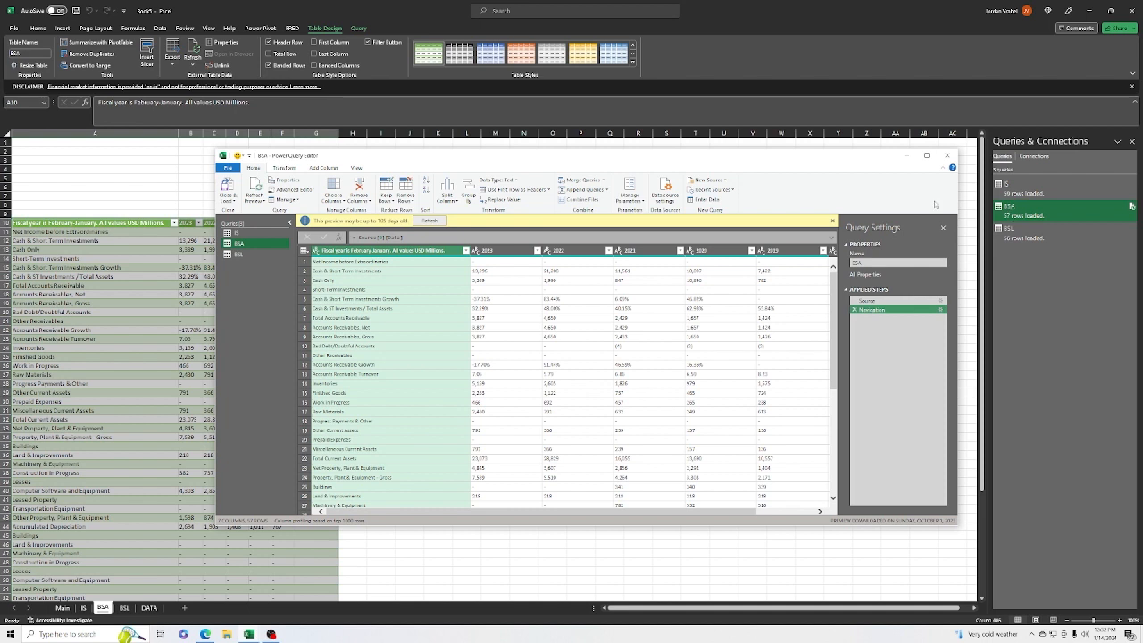
pyautogui.click(294, 190)
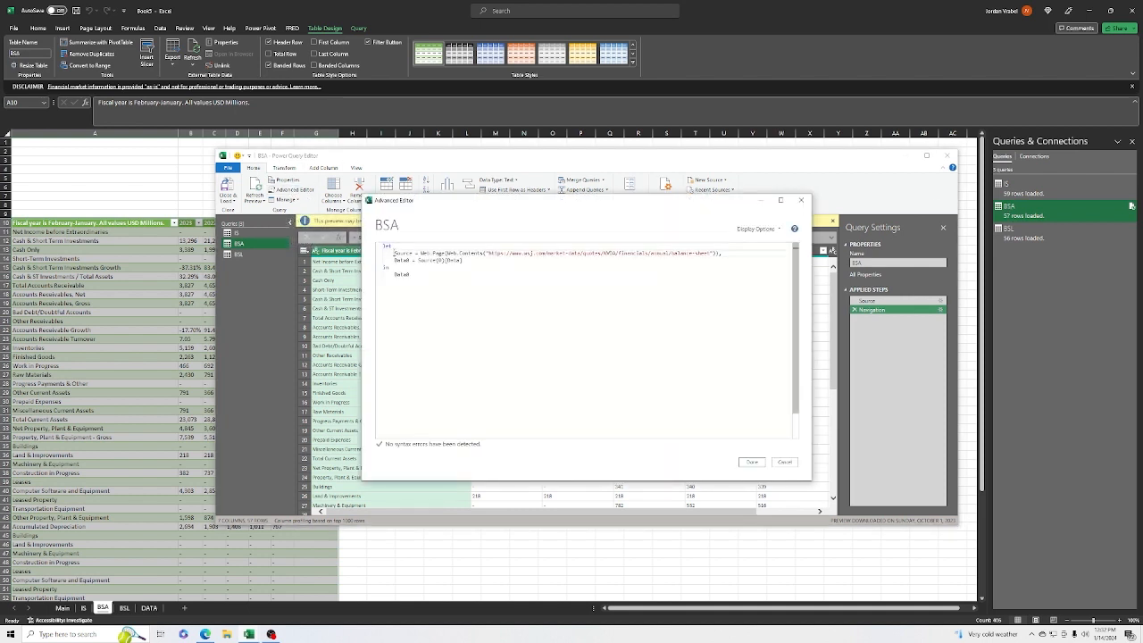
pyautogui.press('Return')
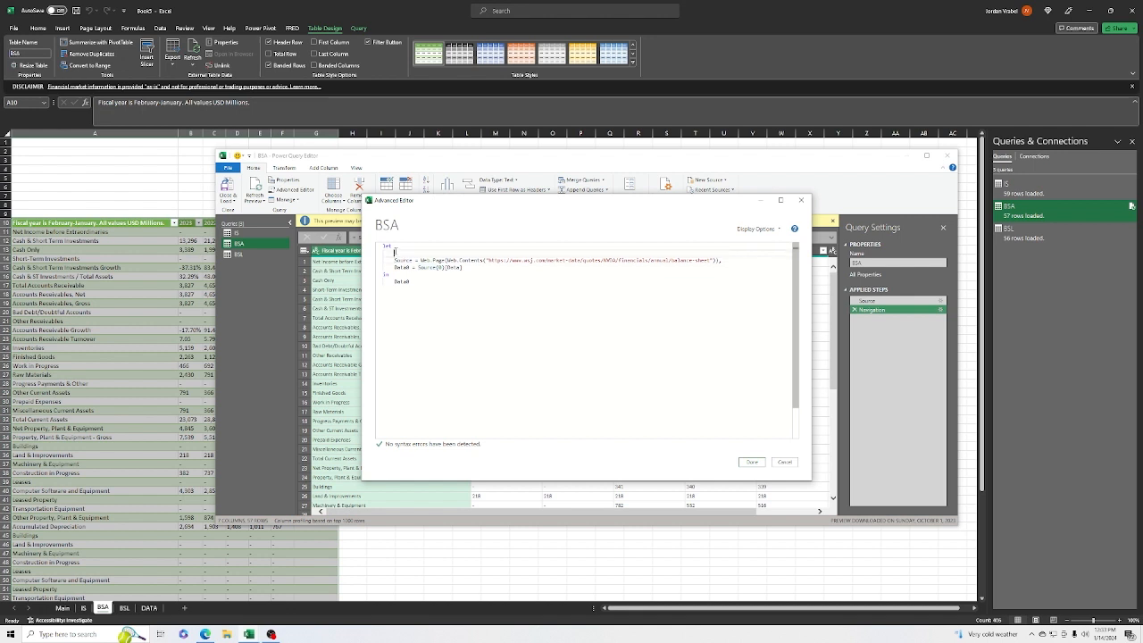
pyautogui.write('Ticker = Excel.CurrentWorkbook(){[Name="Ticker"]}[Content]{0}[Column1],     Period = Excel.CurrentWorkbook(){[Name="Period"]}[Content]{0}[Column1],')
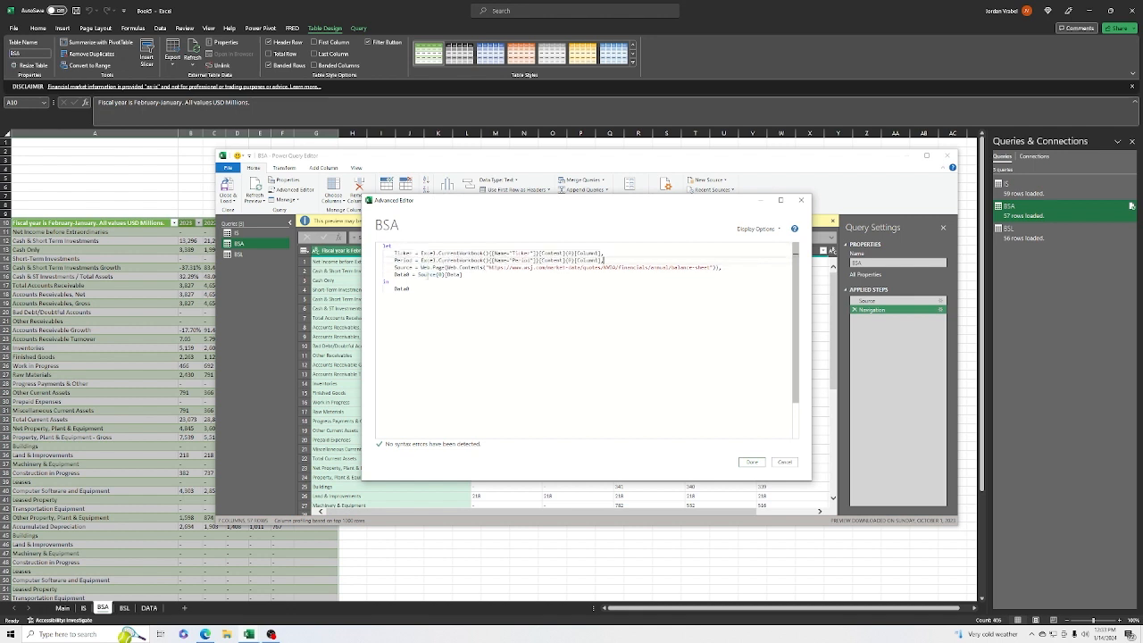
# - Replace the hard-coded ticker in the BSA query's source URL with the concatenated parameter "&Ticker&"
pyautogui.doubleClick(614, 267)
pyautogui.press('BackSpace')
pyautogui.write('"&')
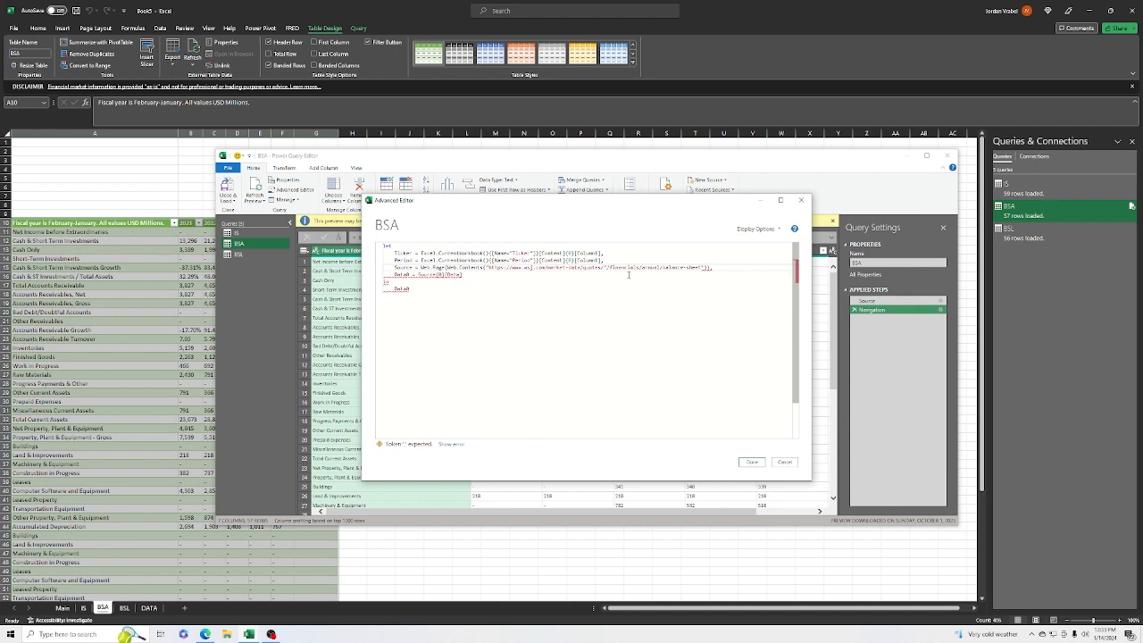
pyautogui.write('Ticker')
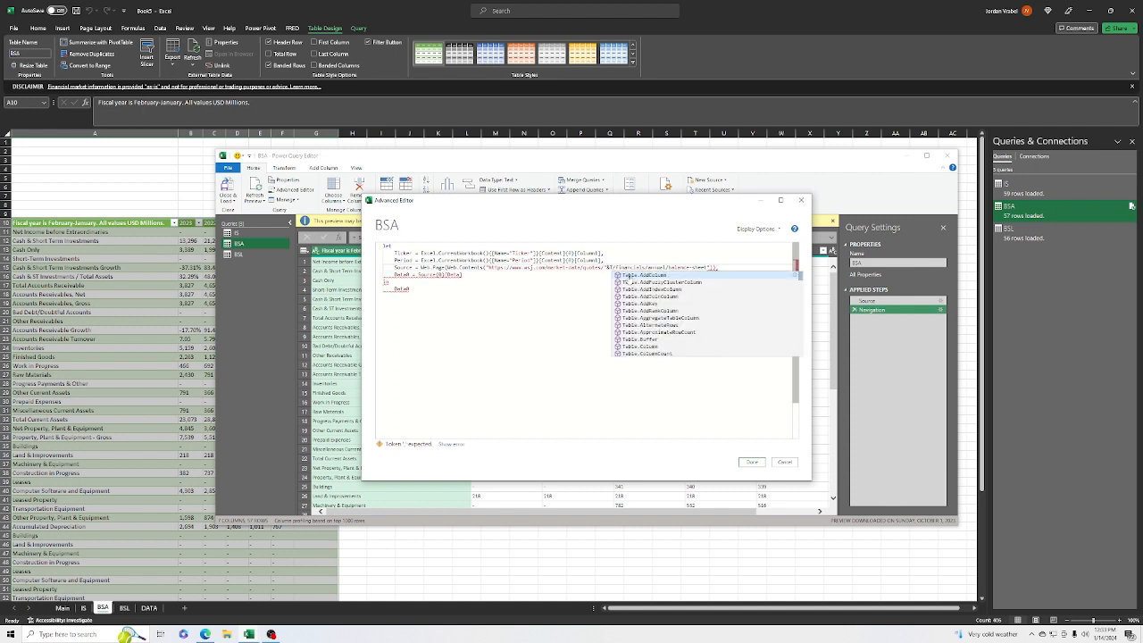
pyautogui.write('&"')
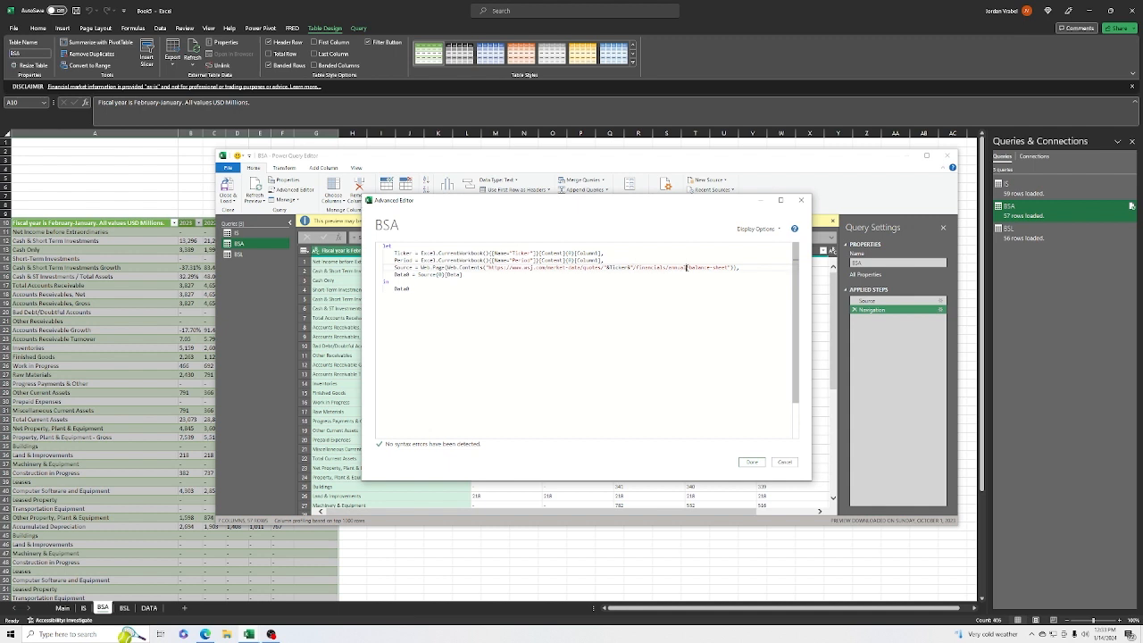
# - Replace the period segment of the BSA source URL with "&Period&", then apply the code and load the query back to the worksheet
pyautogui.press('Delete')
pyautogui.press('Delete')
pyautogui.press('Delete')
pyautogui.press('Delete')
pyautogui.press('Delete')
pyautogui.press('Delete')
pyautogui.press('Delete')
pyautogui.write('"')
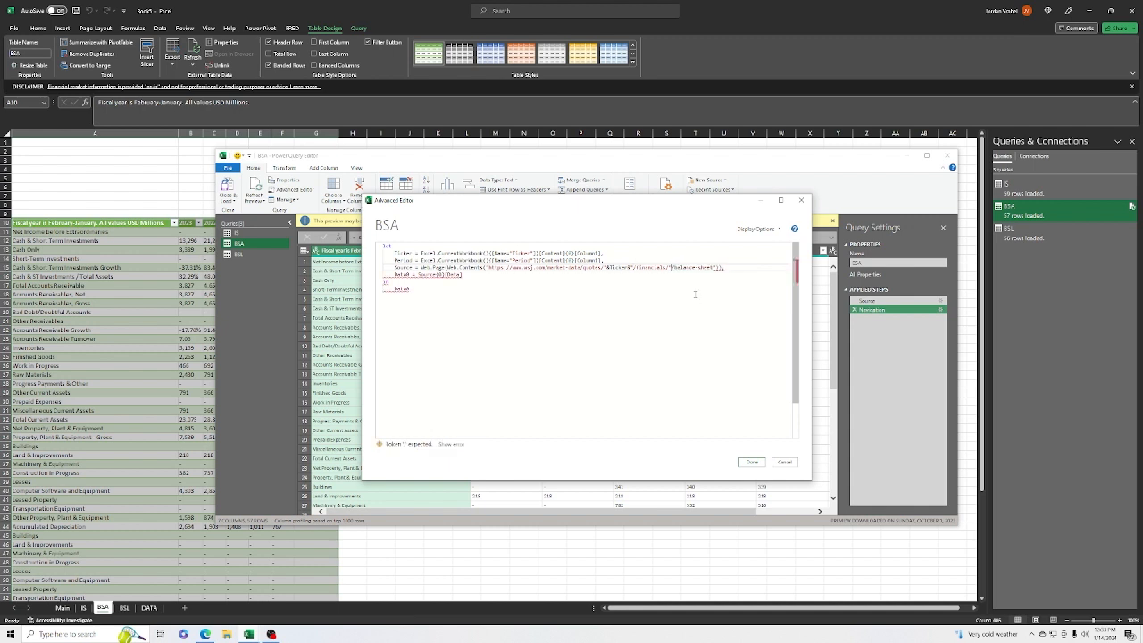
pyautogui.write('&Perio')
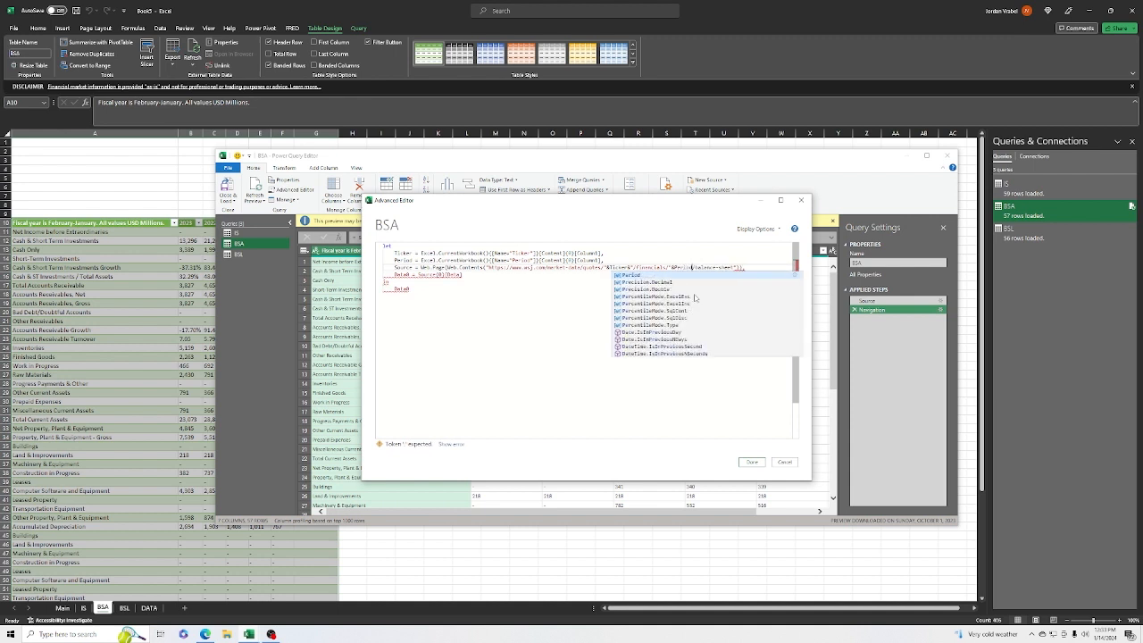
pyautogui.write('d&"/')
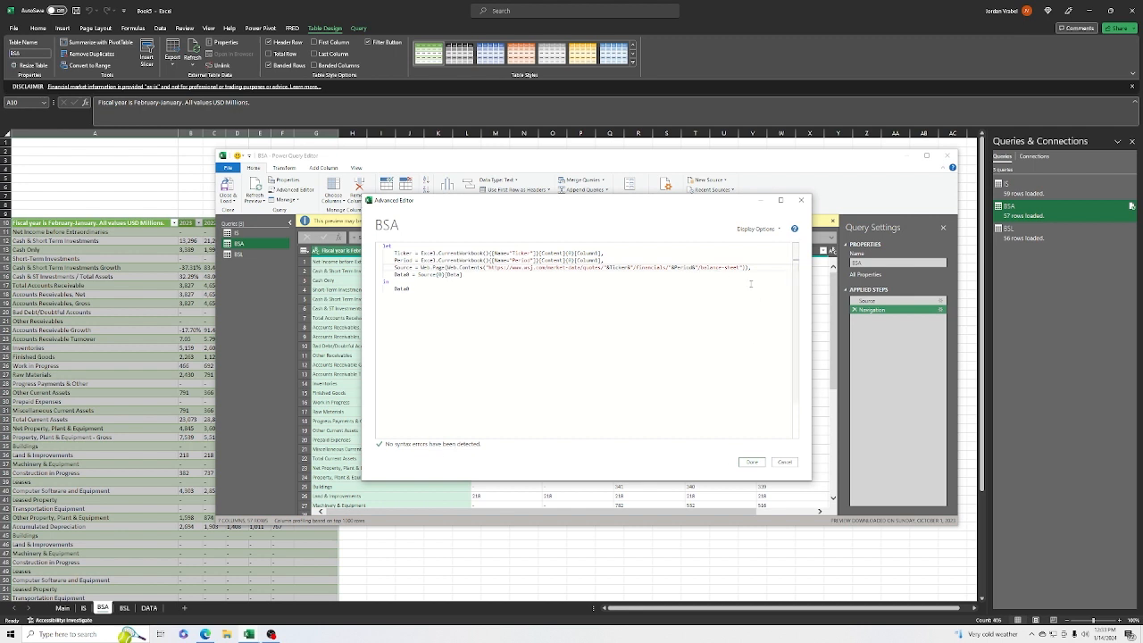
pyautogui.click(752, 462)
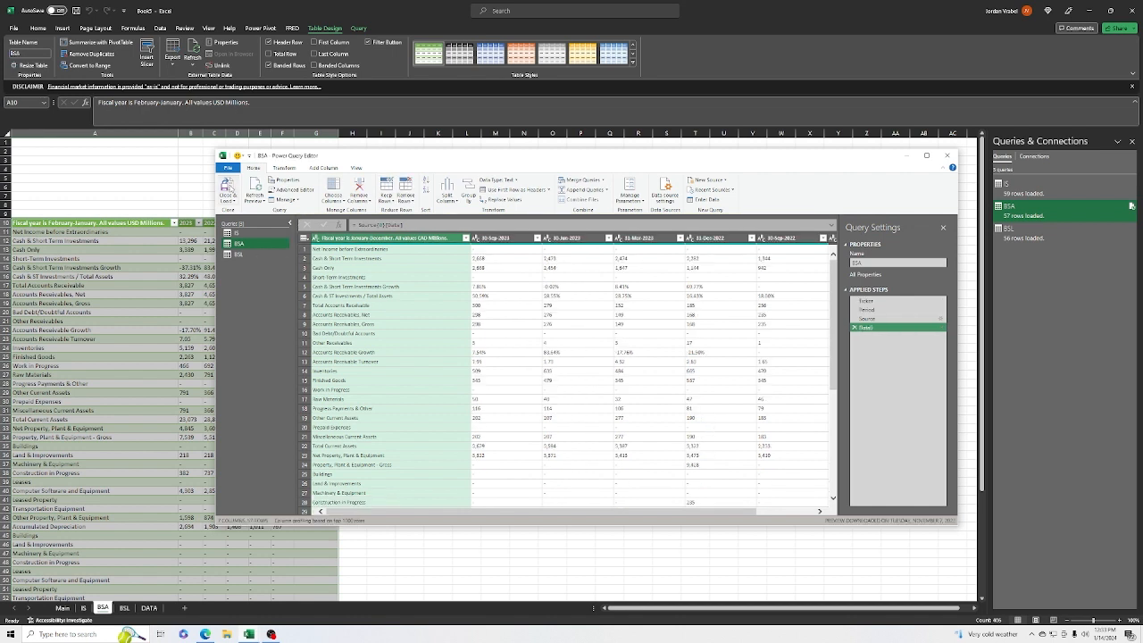
pyautogui.click(229, 188)
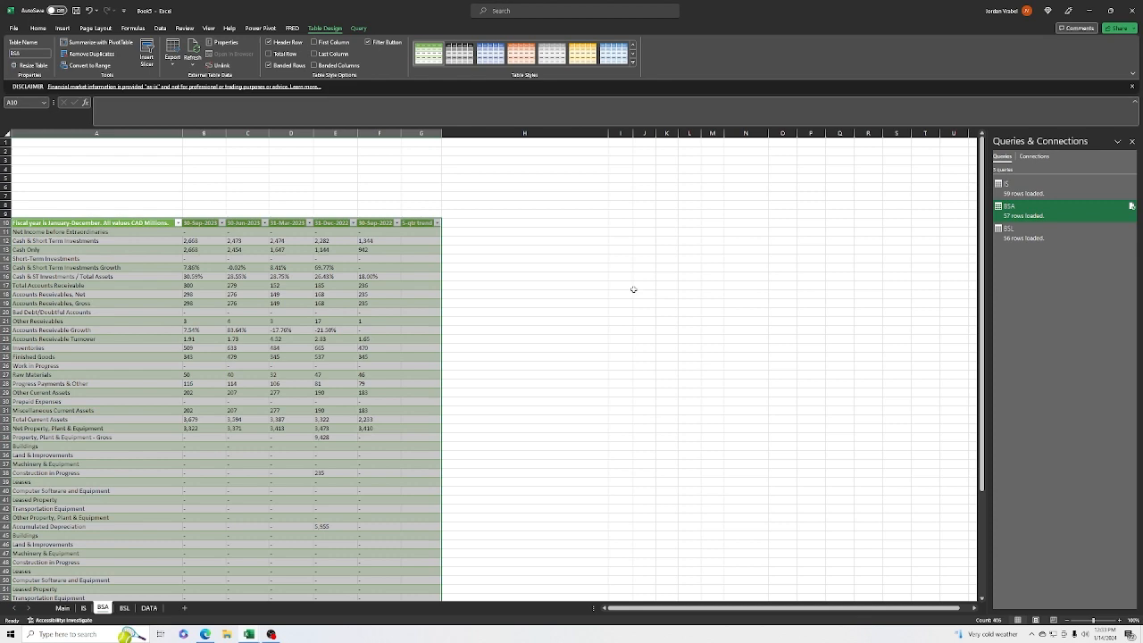
# - Open the BSL query's code and insert the copied Ticker and Period definition lines above the Source line
pyautogui.click(1021, 233)
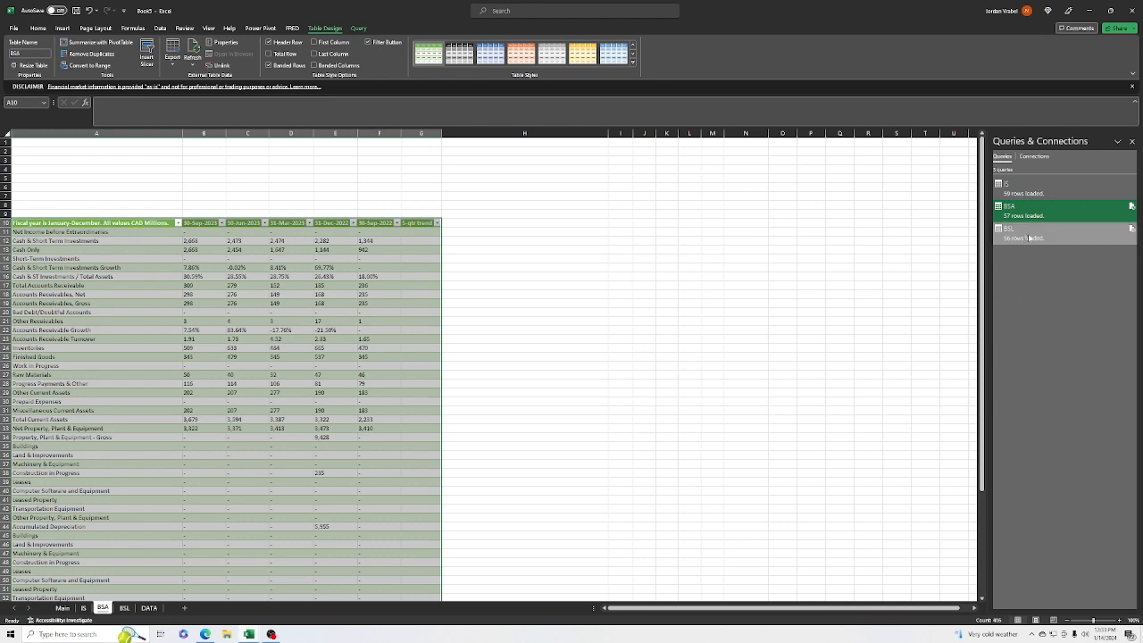
pyautogui.rightClick(1019, 231)
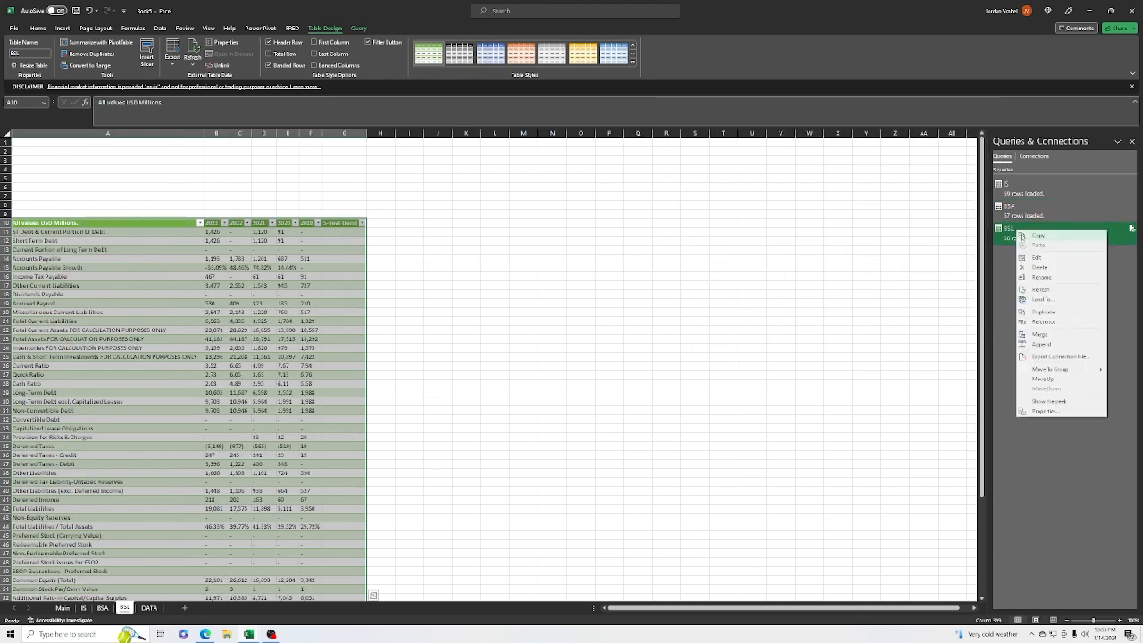
pyautogui.click(1037, 258)
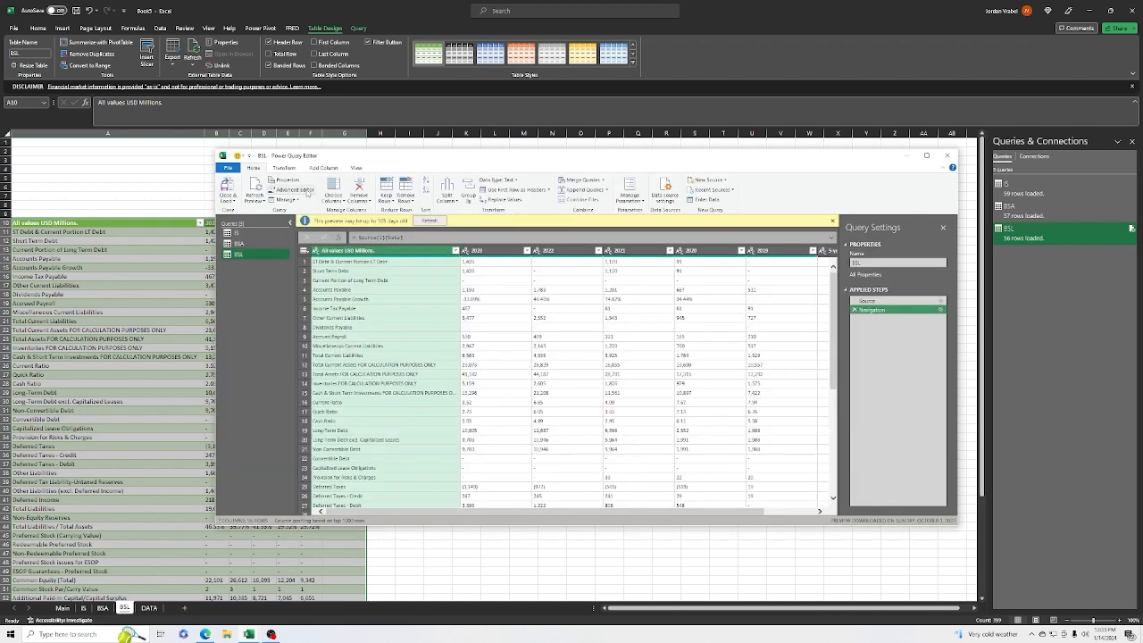
pyautogui.click(306, 192)
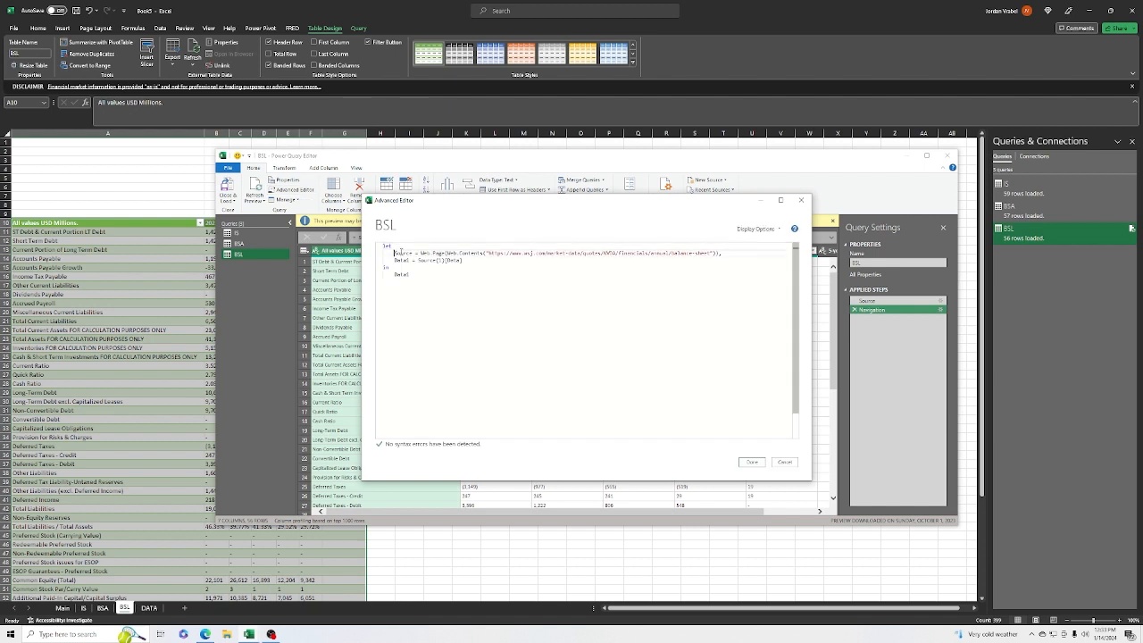
pyautogui.doubleClick(402, 252)
pyautogui.click(395, 253)
pyautogui.press('Return')
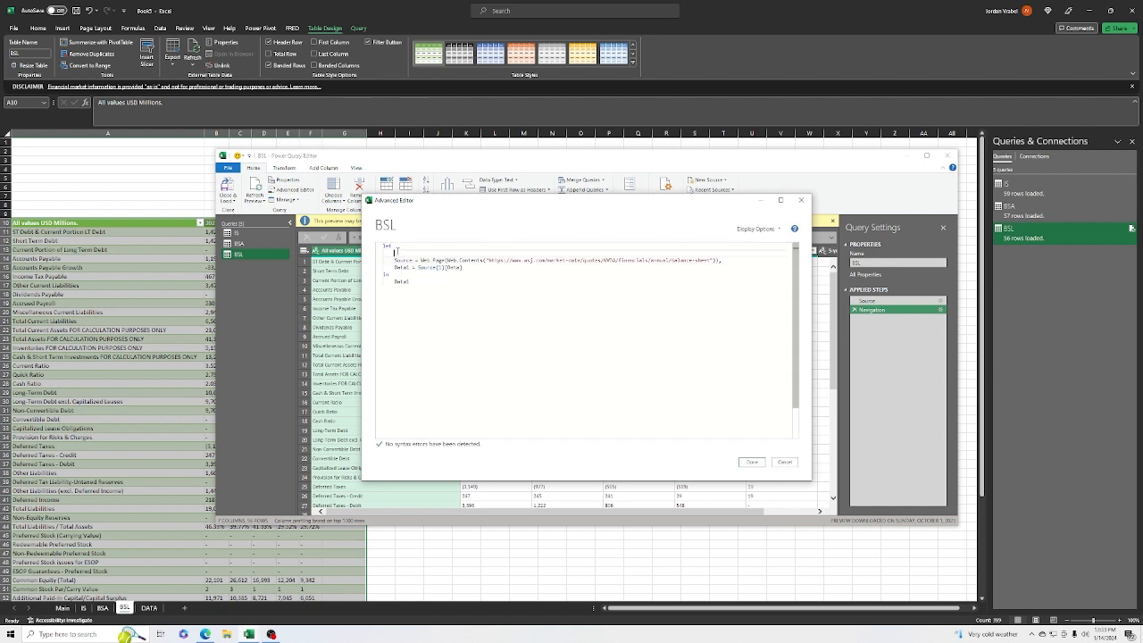
pyautogui.write('Ticker = Excel.CurrentWorkbook(){[Name="Ticker"]}[Content]{0}[Column1], Period = Excel.CurrentWorkbook(){[Name="Period"]}[Content]{0}[Column1],')
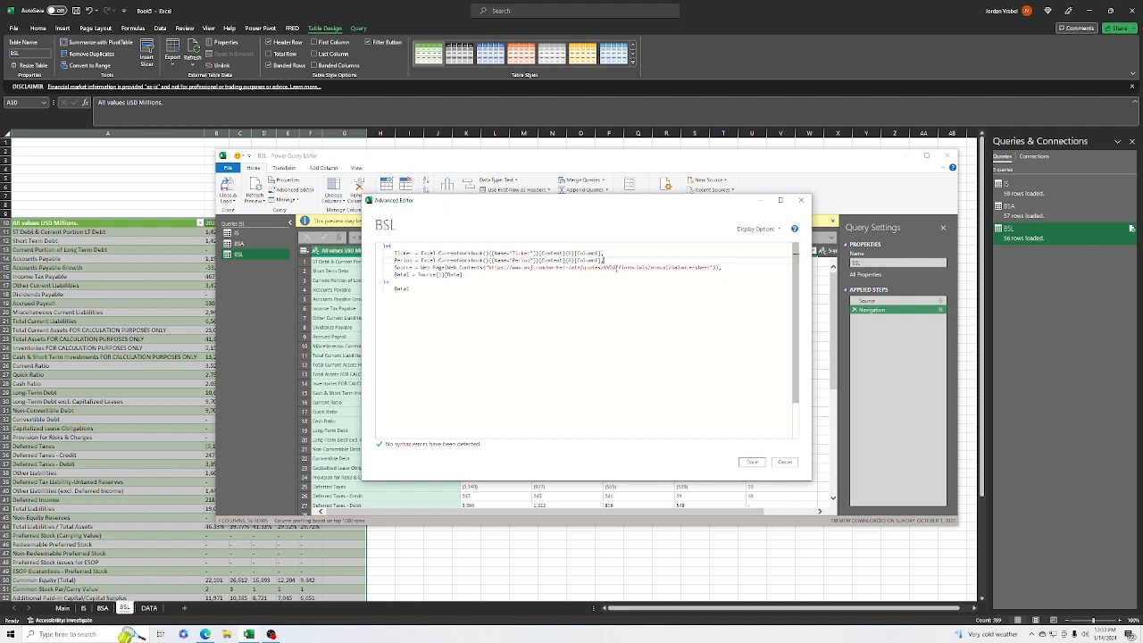
# - Replace the hard-coded ticker in the BSL query's source URL with the concatenated parameter "&Ticker&"
pyautogui.press('BackSpace')
pyautogui.write('"&Ti')
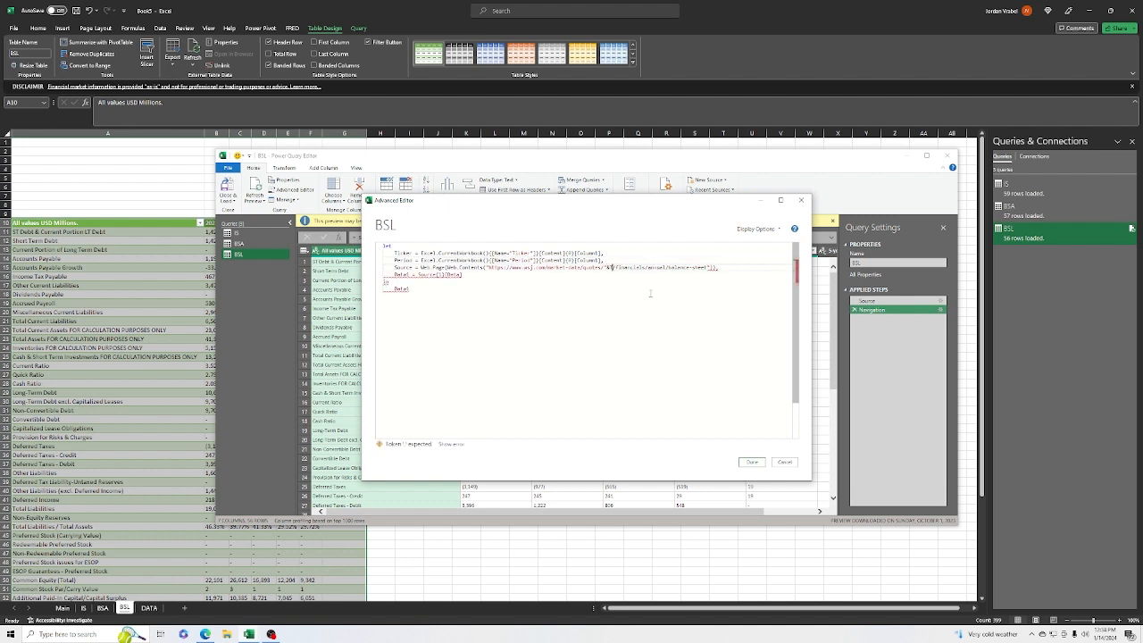
pyautogui.write('cker&"')
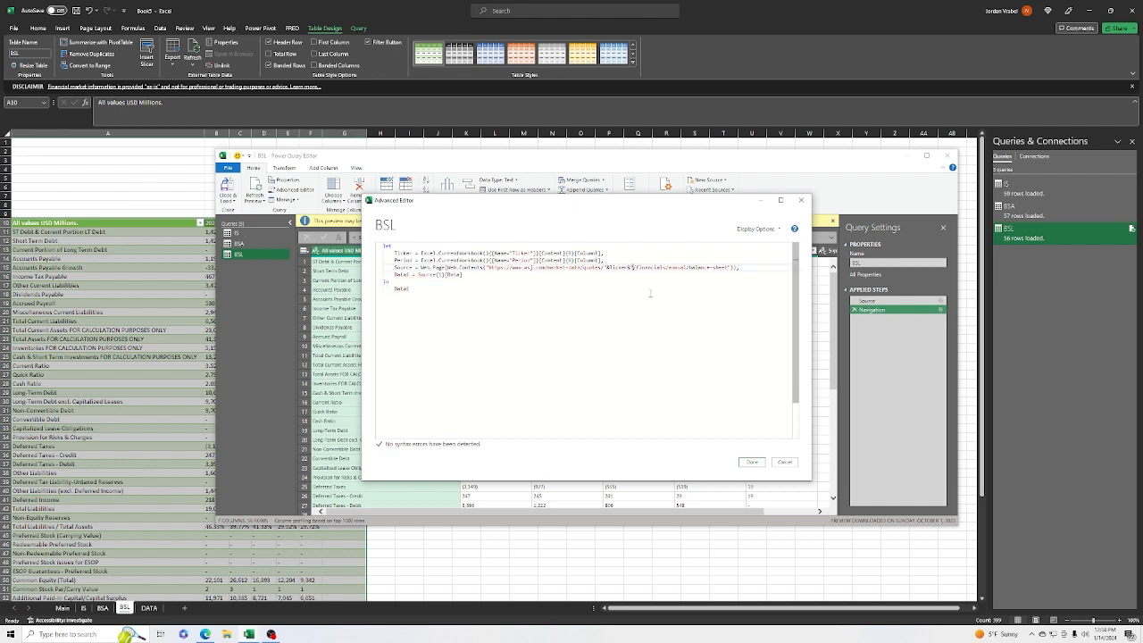
# - Replace the period segment of the BSL source URL with "&Period&", then apply the code and load the query back to the worksheet
pyautogui.press('BackSpace')
pyautogui.press('BackSpace')
pyautogui.press('BackSpace')
pyautogui.press('BackSpace')
pyautogui.press('BackSpace')
pyautogui.press('BackSpace')
pyautogui.press('BackSpace')
pyautogui.write('"&Period')
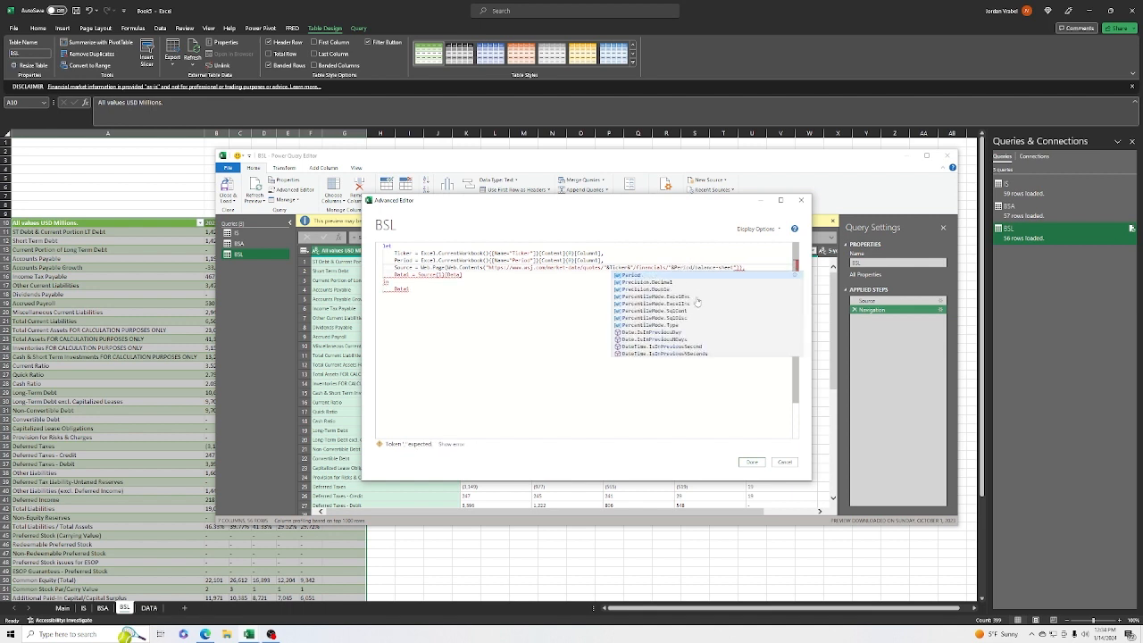
pyautogui.write('&"')
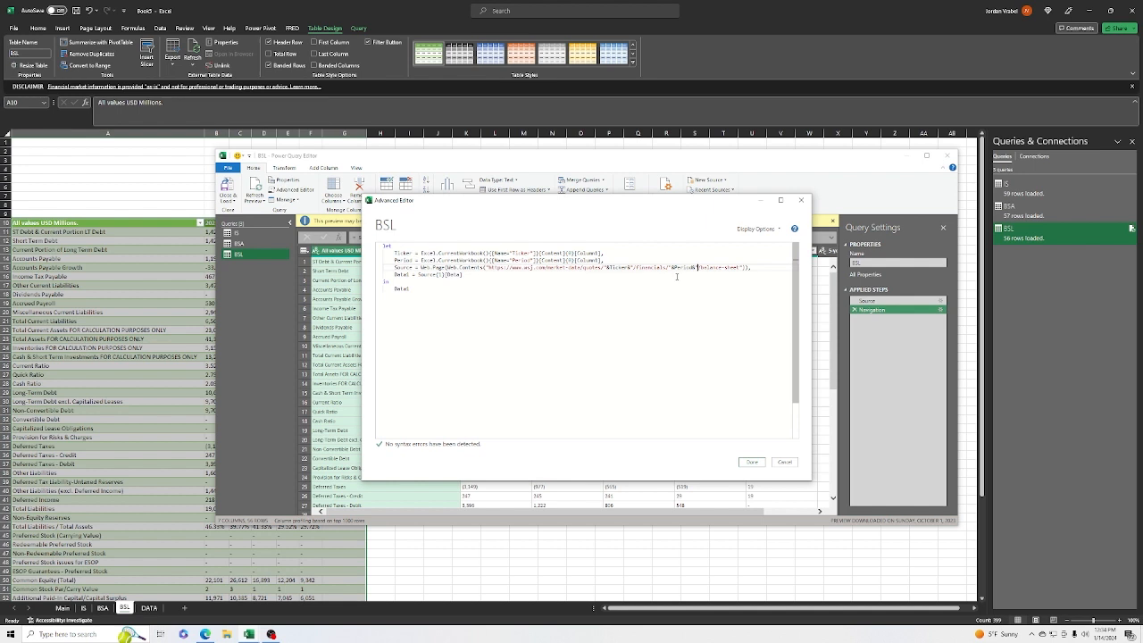
pyautogui.click(752, 462)
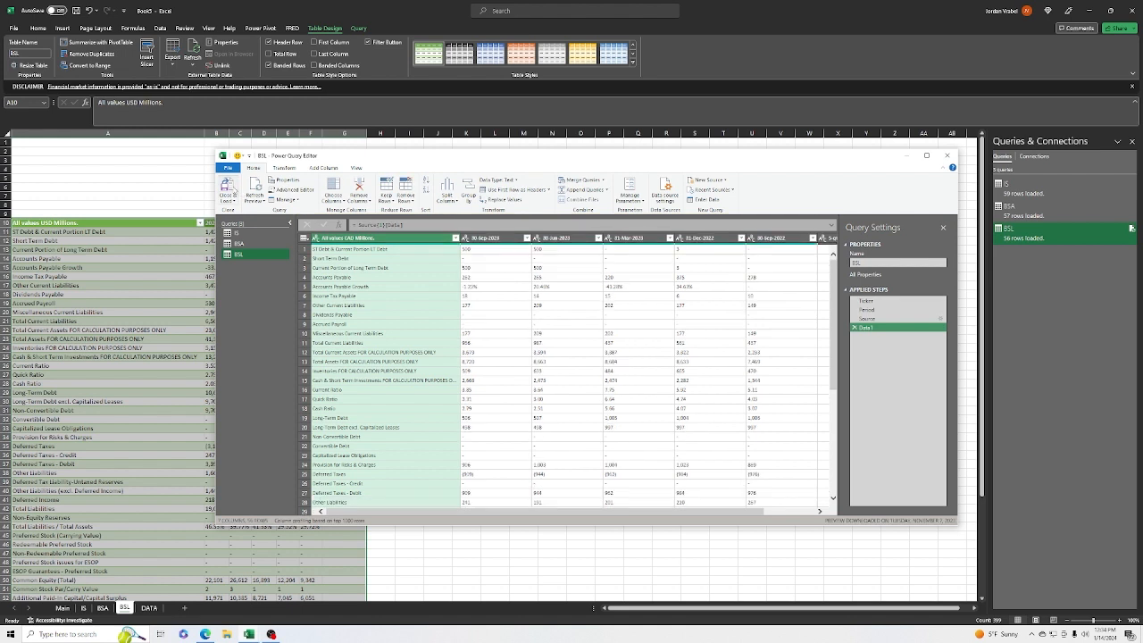
pyautogui.click(230, 187)
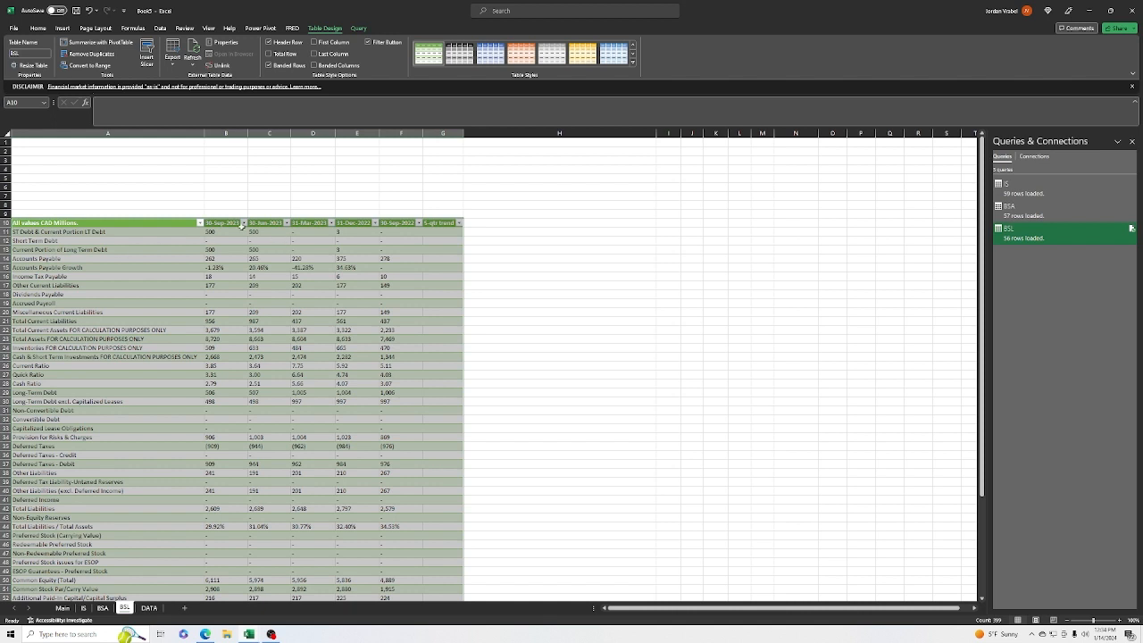
# - Review the reloaded IS, BSA and BSL tables against the ticker and period chosen on the Main sheet
pyautogui.click(62, 608)
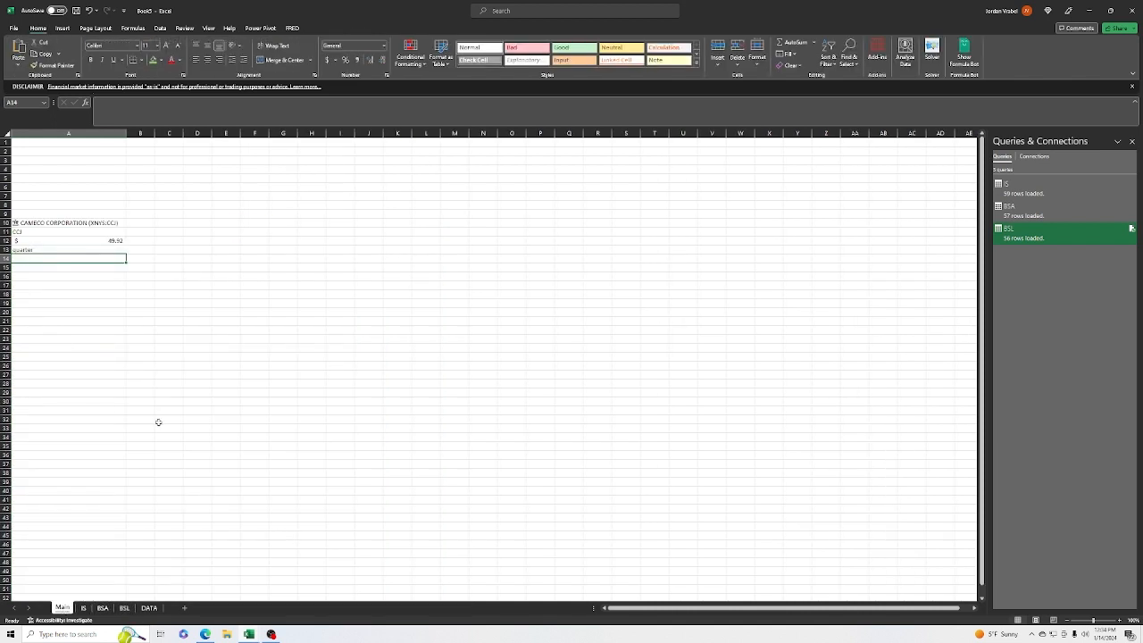
pyautogui.click(124, 608)
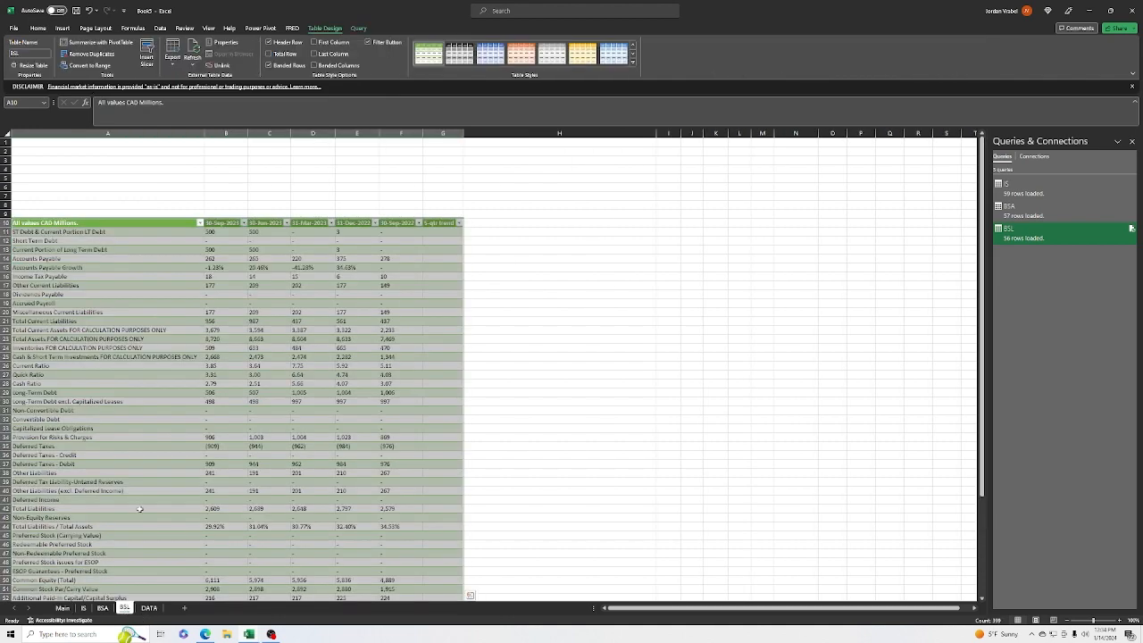
pyautogui.click(83, 608)
pyautogui.click(639, 436)
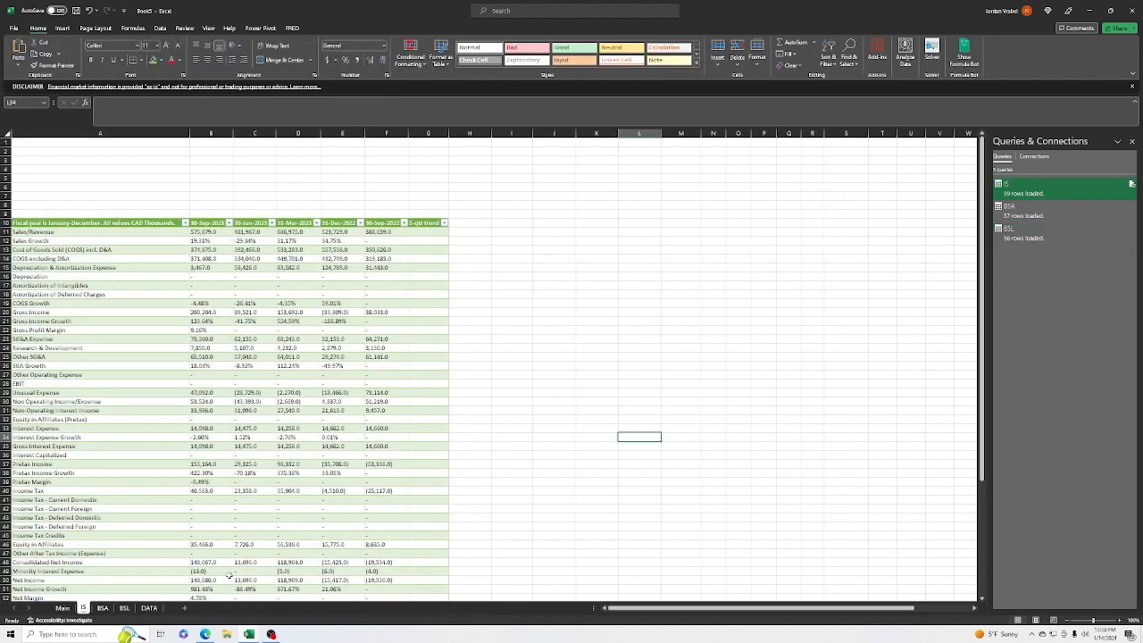
pyautogui.click(103, 608)
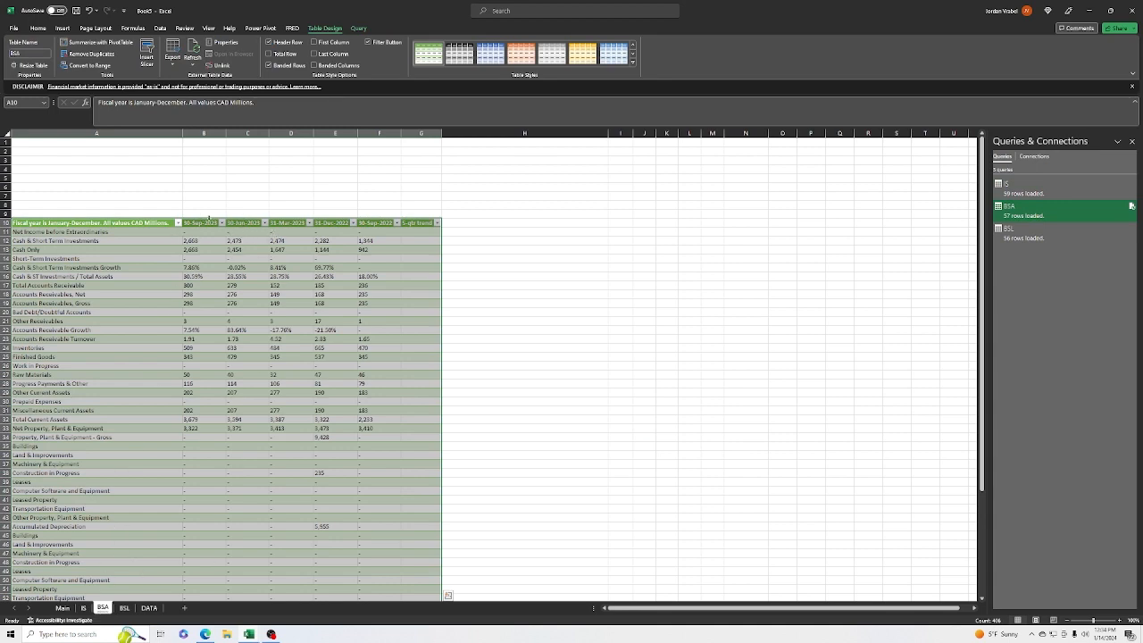
pyautogui.click(121, 608)
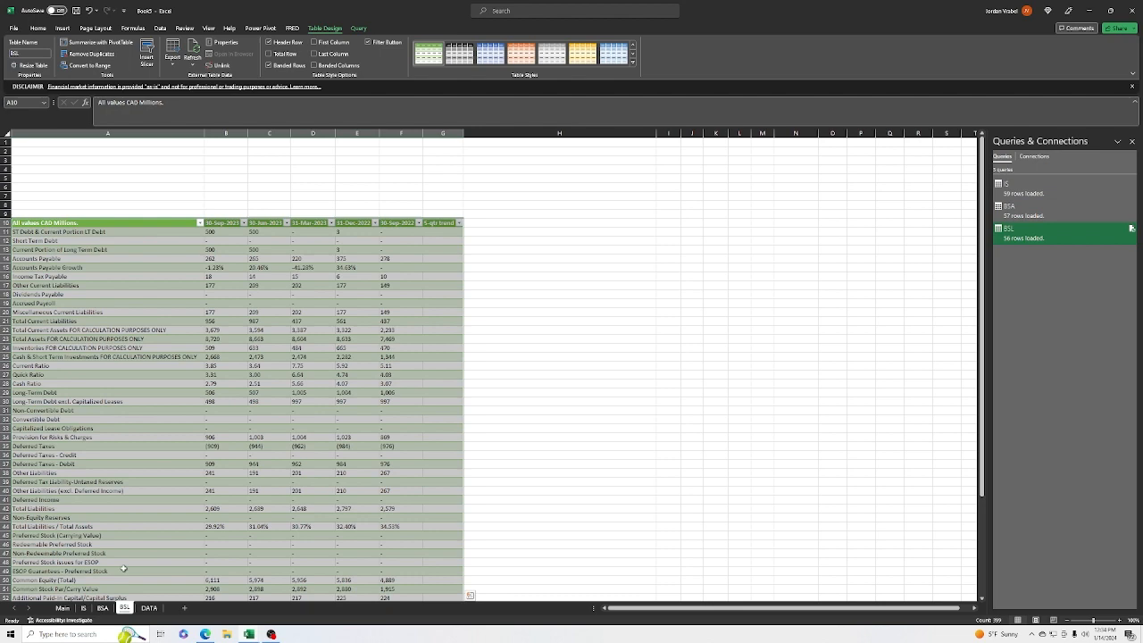
pyautogui.click(83, 608)
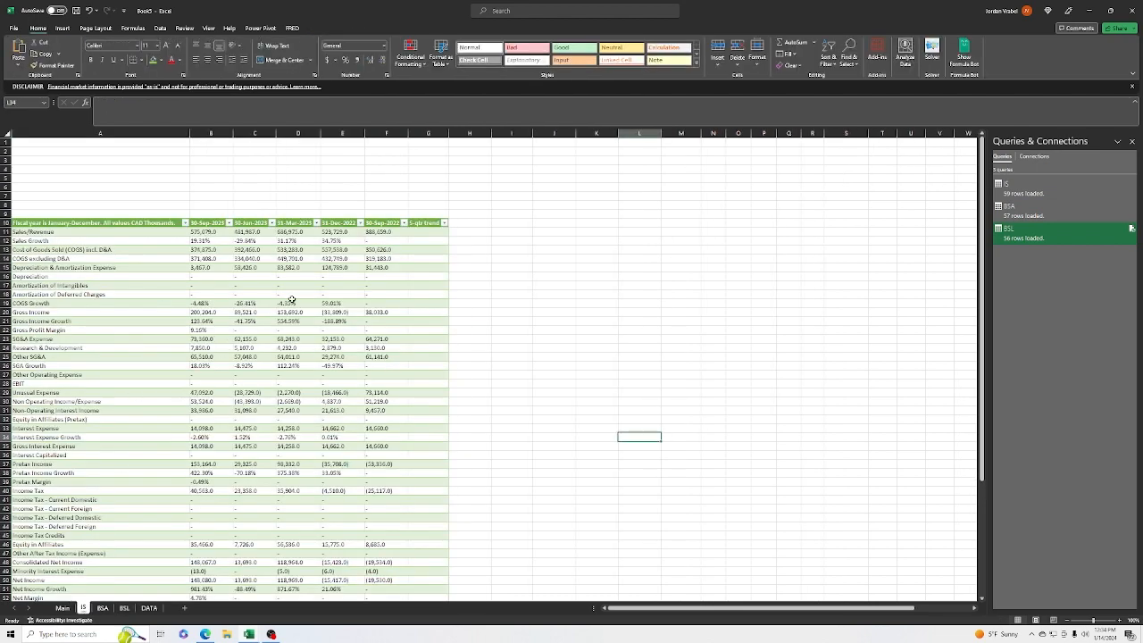
# - Set the Period cell A13 on the Main sheet to annual
pyautogui.click(62, 608)
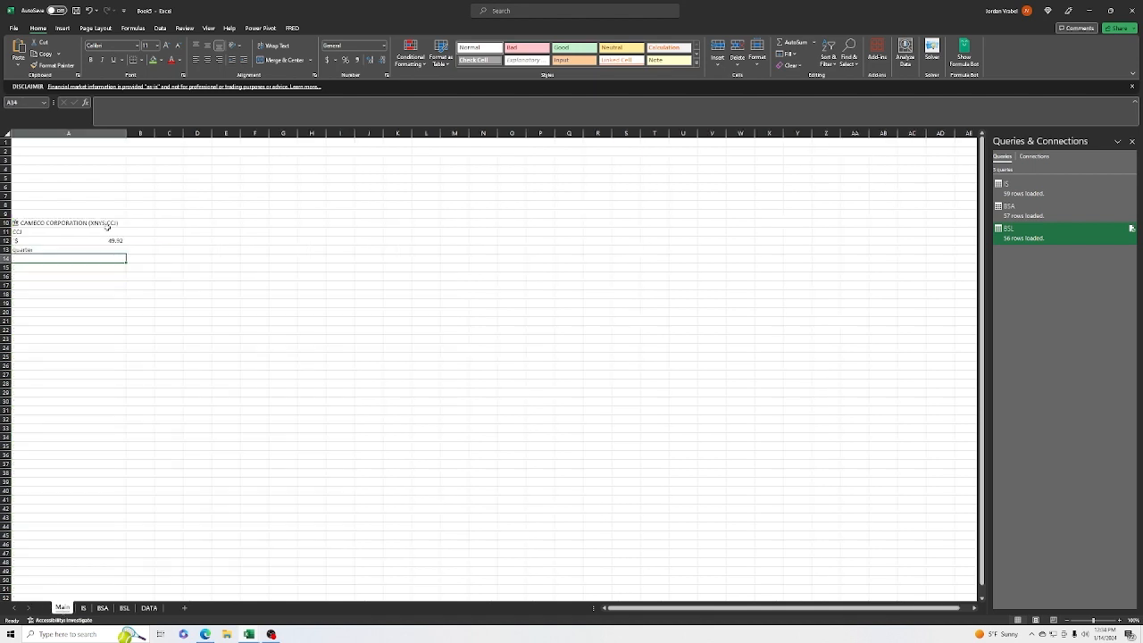
pyautogui.click(46, 250)
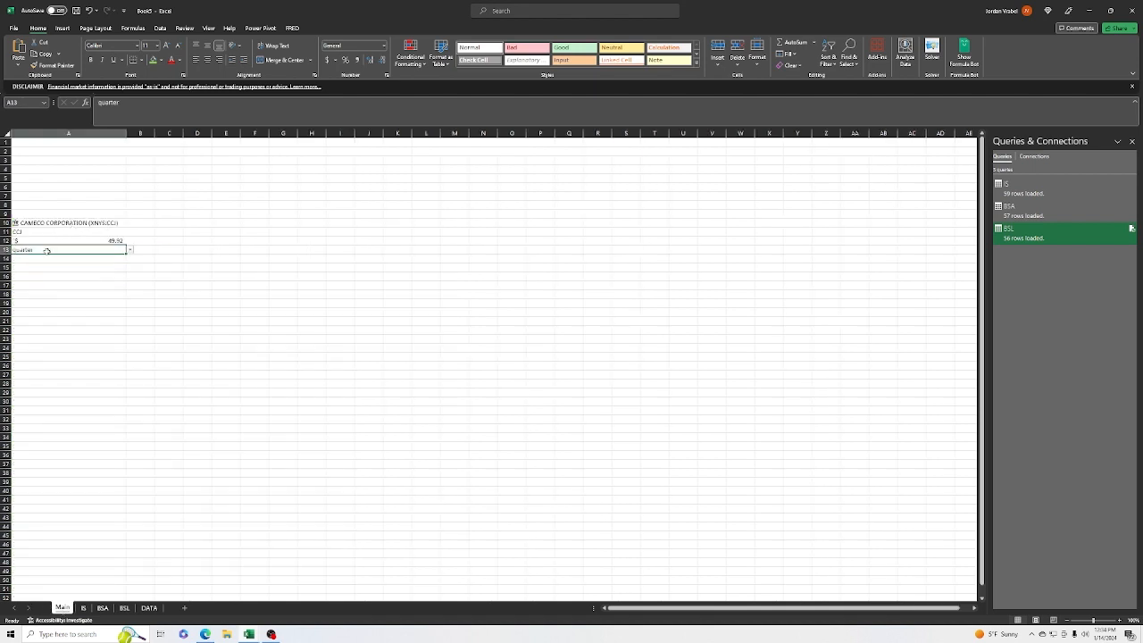
pyautogui.click(128, 251)
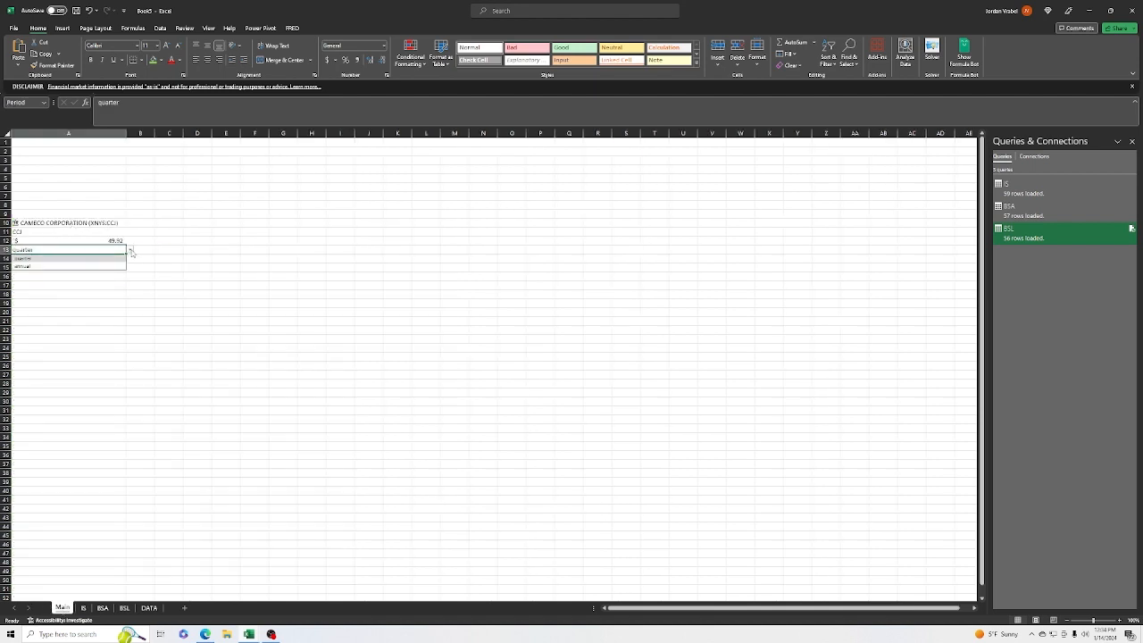
pyautogui.click(70, 265)
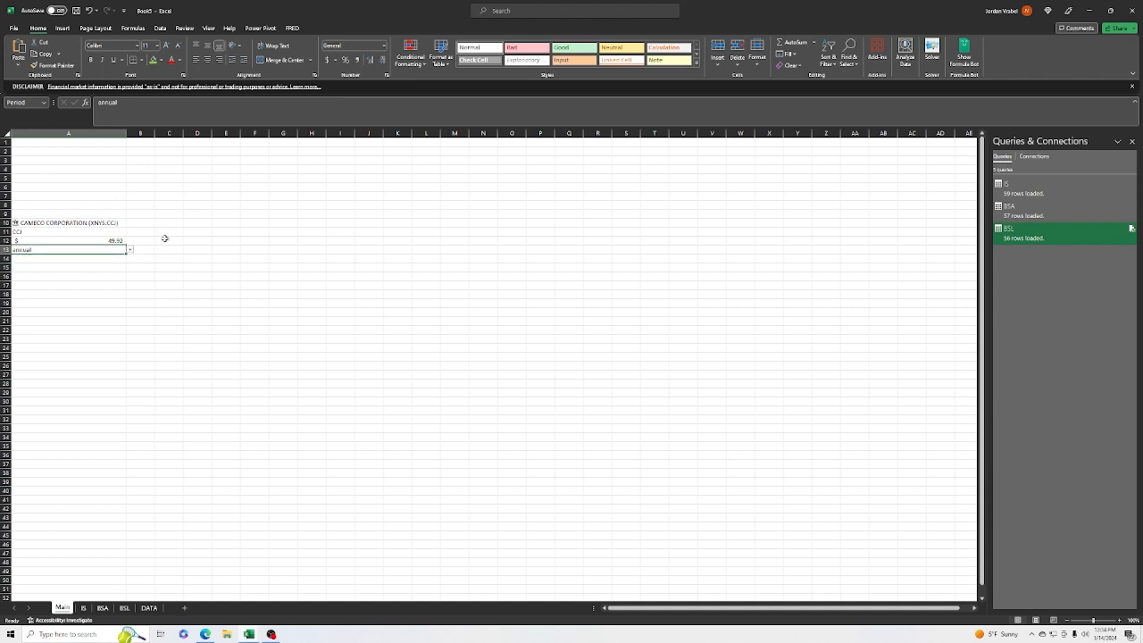
# - Refresh all queries from the IS sheet and check the updated tables on the IS, BSA and BSL sheets
pyautogui.click(159, 29)
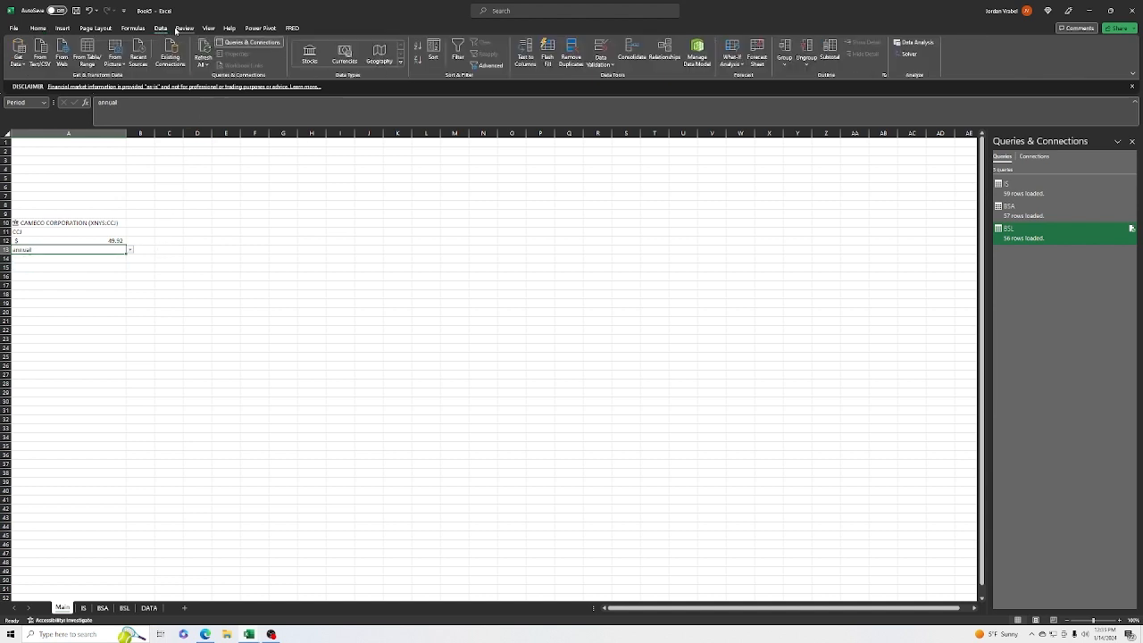
pyautogui.click(84, 607)
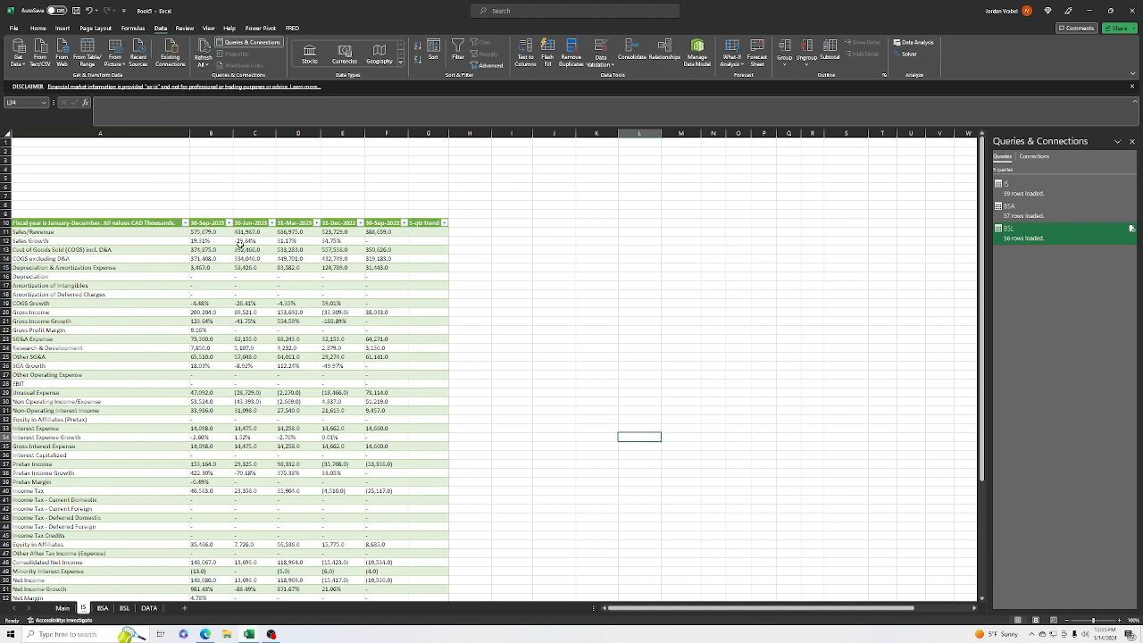
pyautogui.click(204, 46)
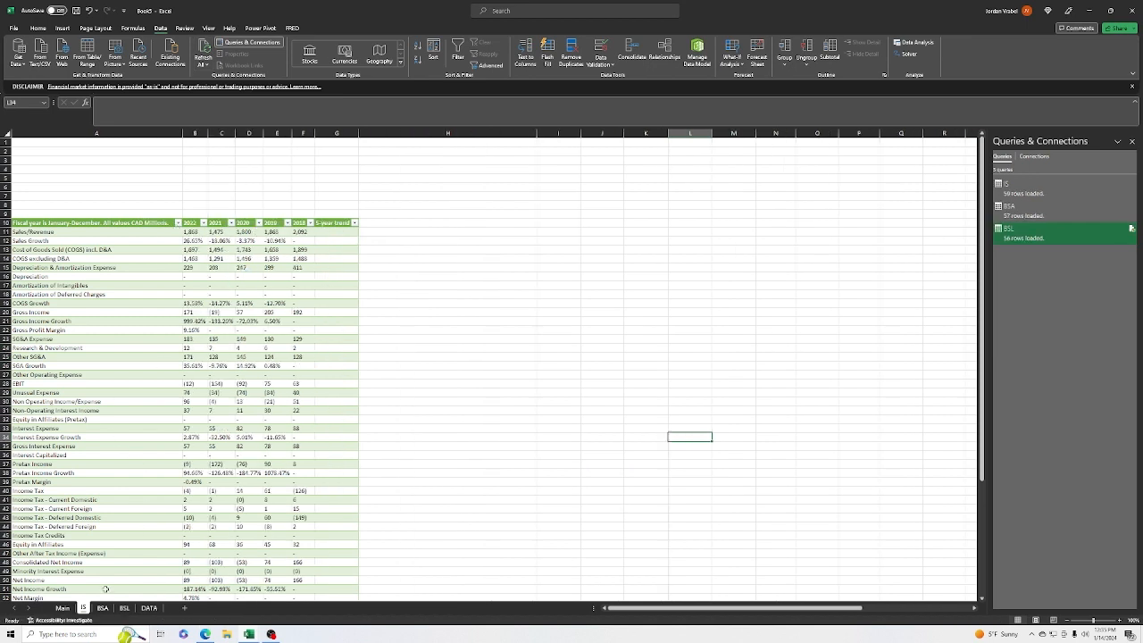
pyautogui.click(102, 608)
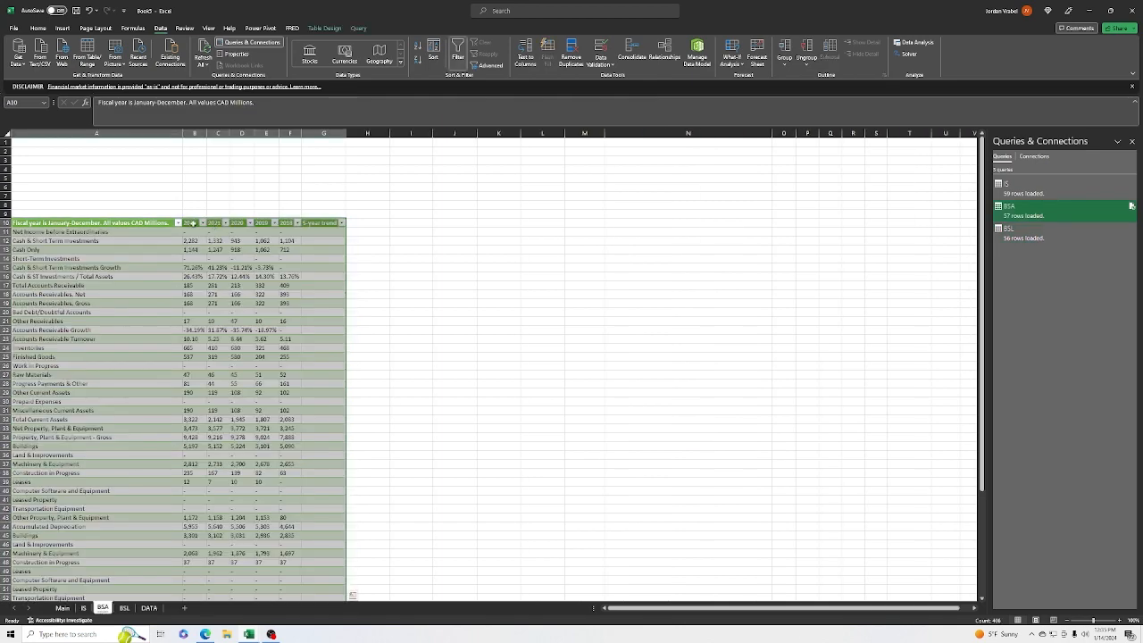
pyautogui.click(124, 608)
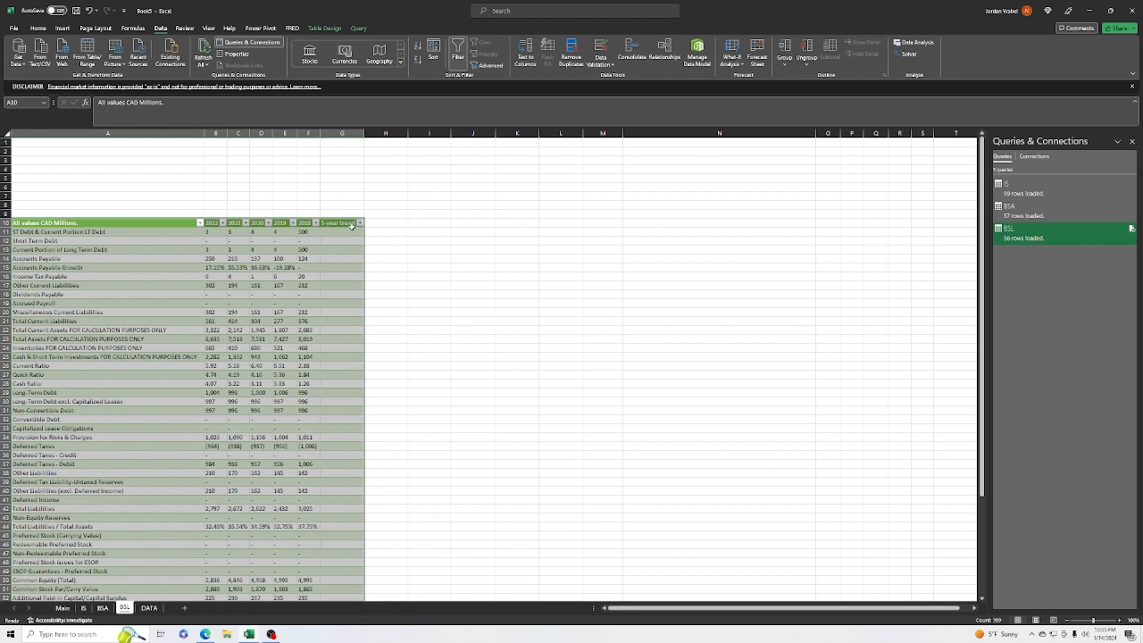
# - Look over the refreshed annual figures on the BSL, BSA and IS sheets
pyautogui.click(420, 250)
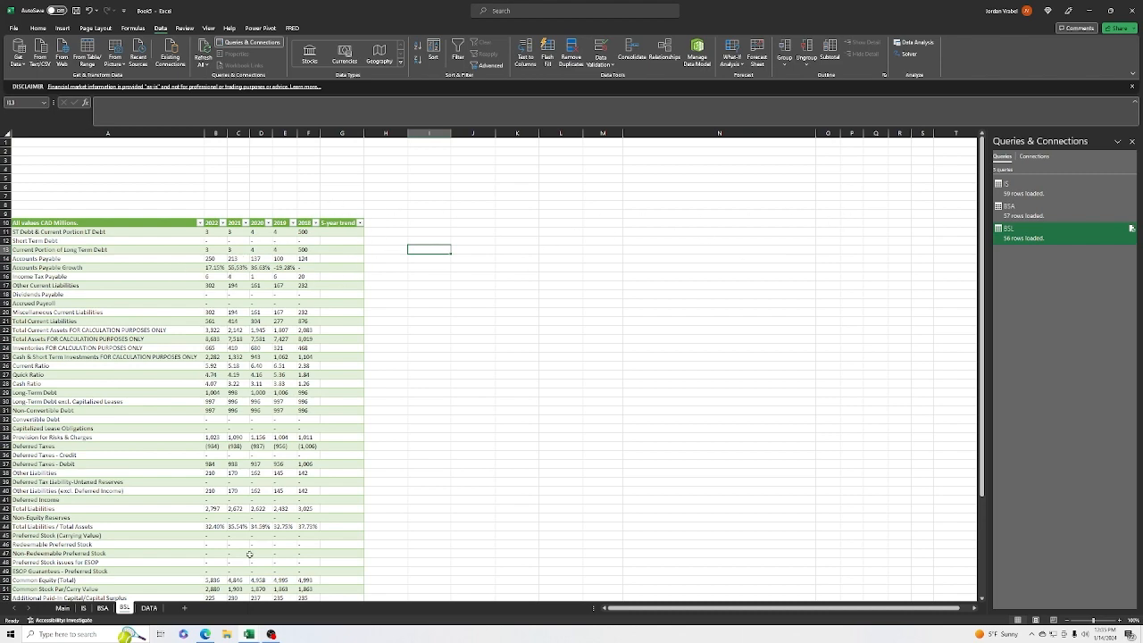
pyautogui.click(103, 608)
pyautogui.click(83, 608)
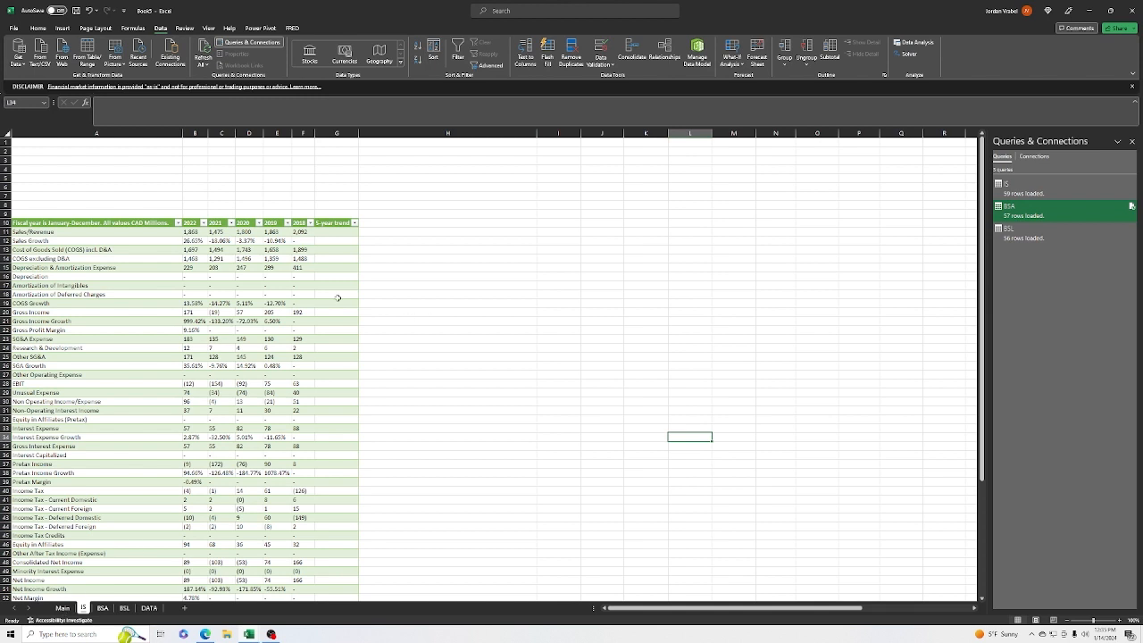
# - Draw a blue rectangle banner on the Main sheet, aligned to the sheet's upper-left corner, covering rows 1 to 7 and stretching past column AE
pyautogui.click(63, 608)
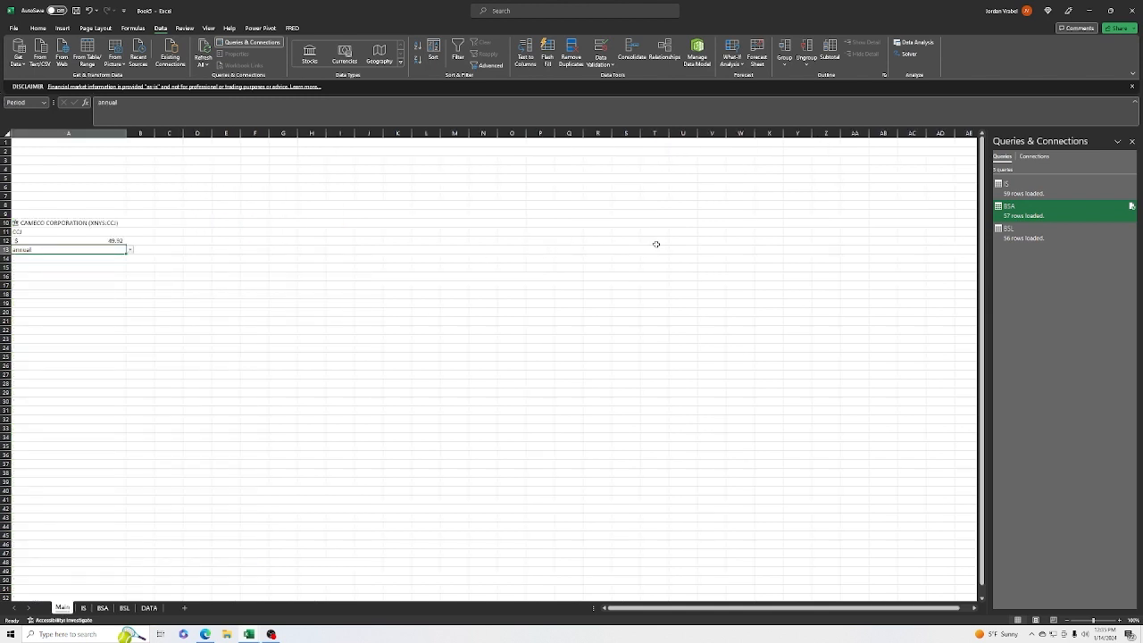
pyautogui.click(140, 177)
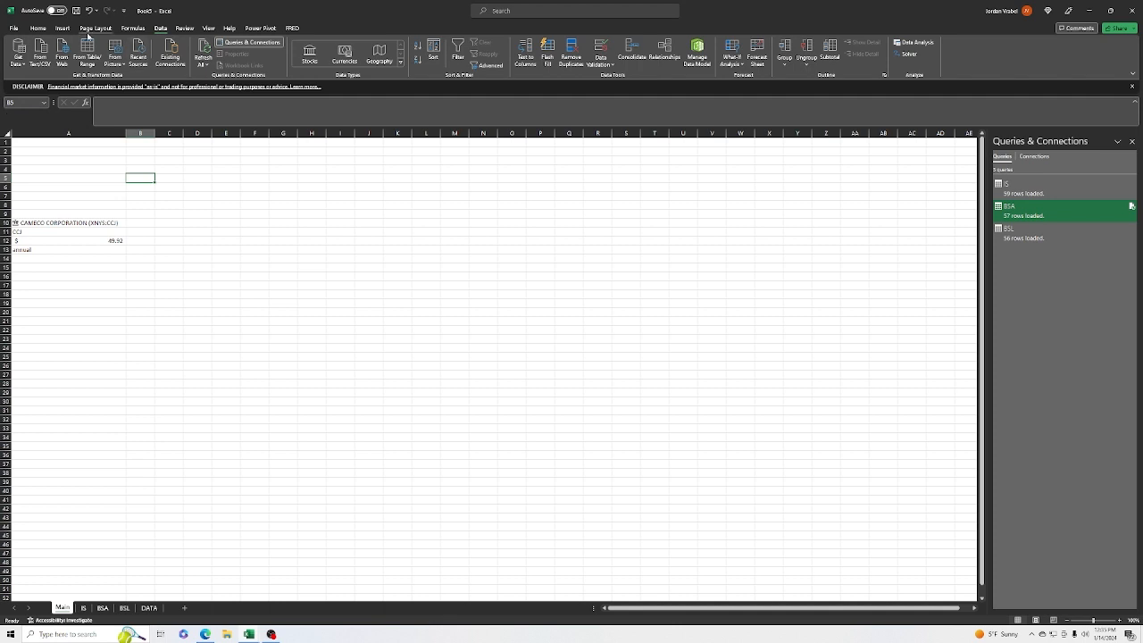
pyautogui.click(63, 28)
pyautogui.click(132, 52)
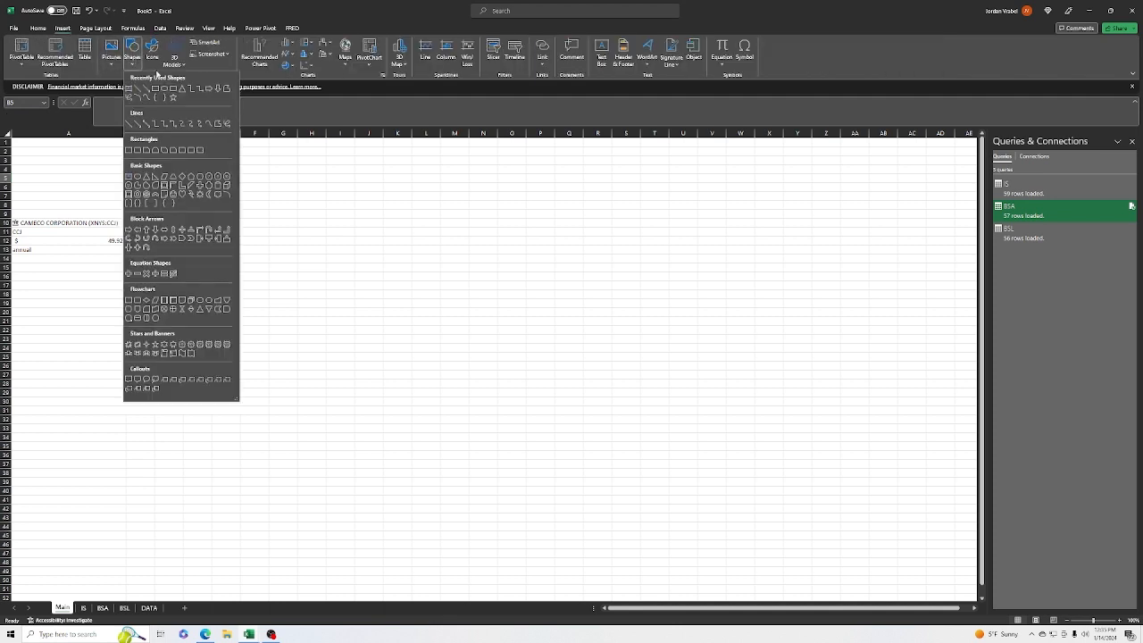
pyautogui.click(170, 91)
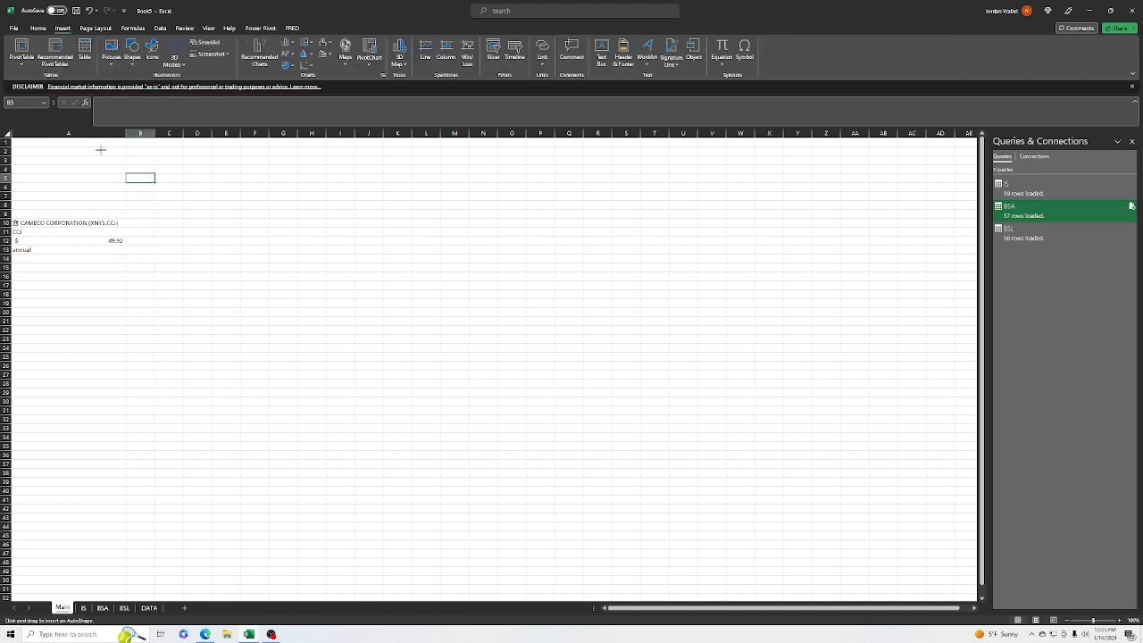
pyautogui.moveTo(101, 149); pyautogui.dragTo(856, 210)
pyautogui.moveTo(748, 186); pyautogui.dragTo(599, 163)
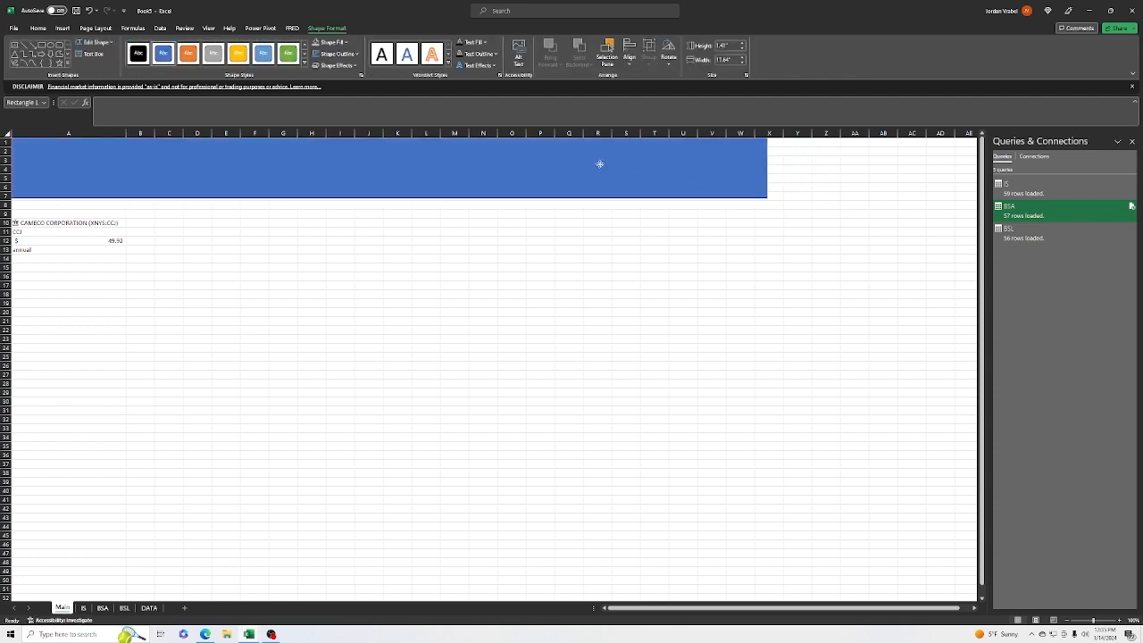
pyautogui.moveTo(766, 168); pyautogui.dragTo(1024, 169)
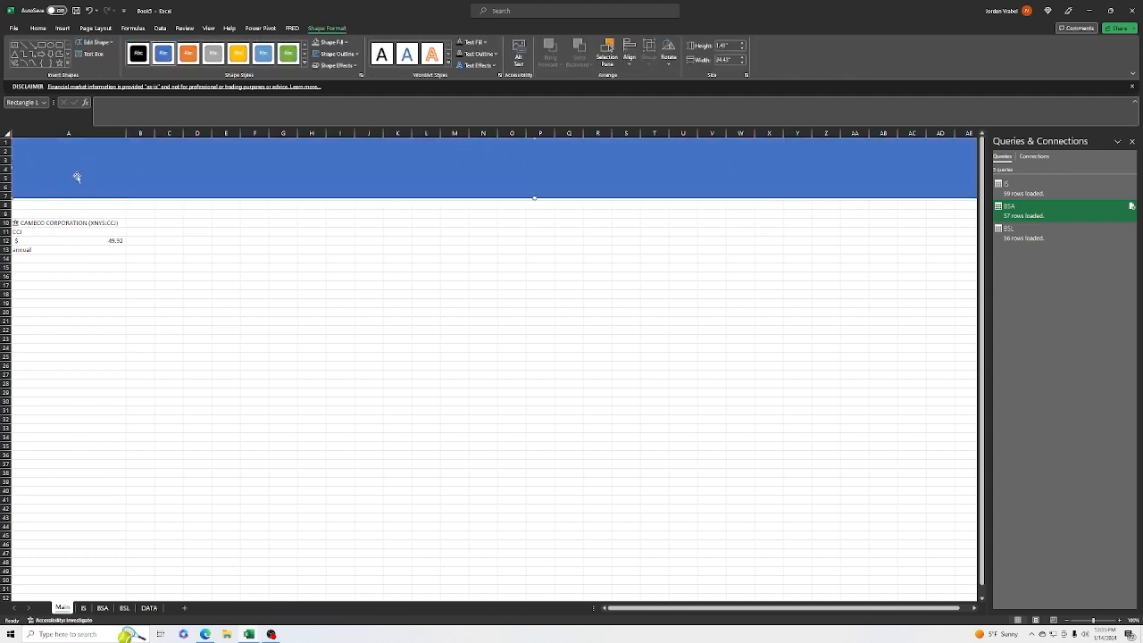
pyautogui.click(179, 230)
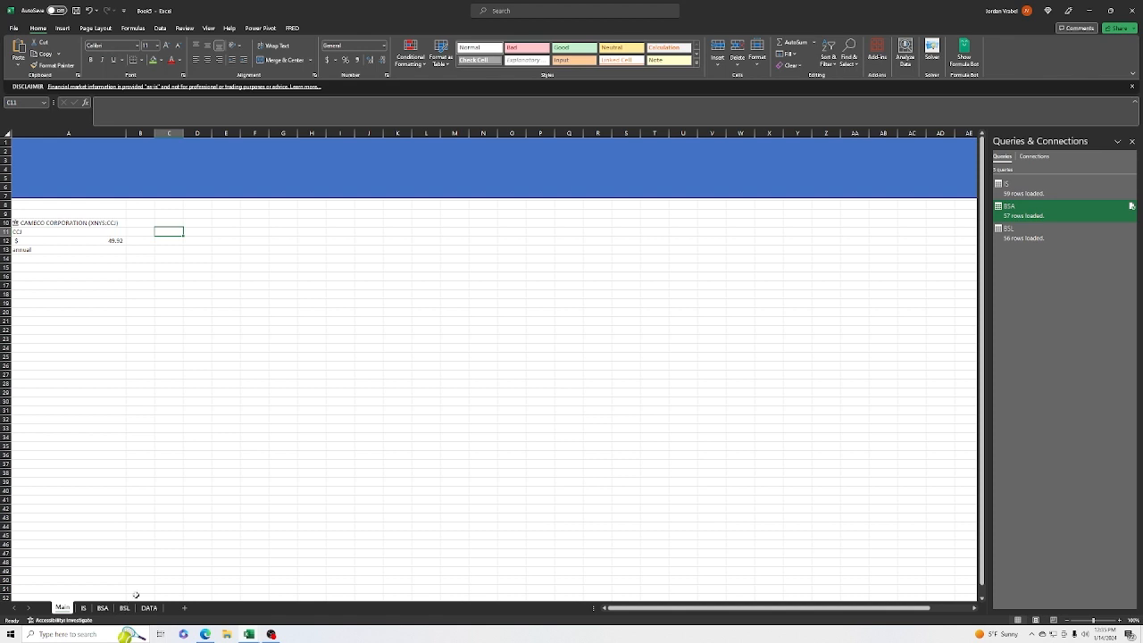
pyautogui.click(257, 251)
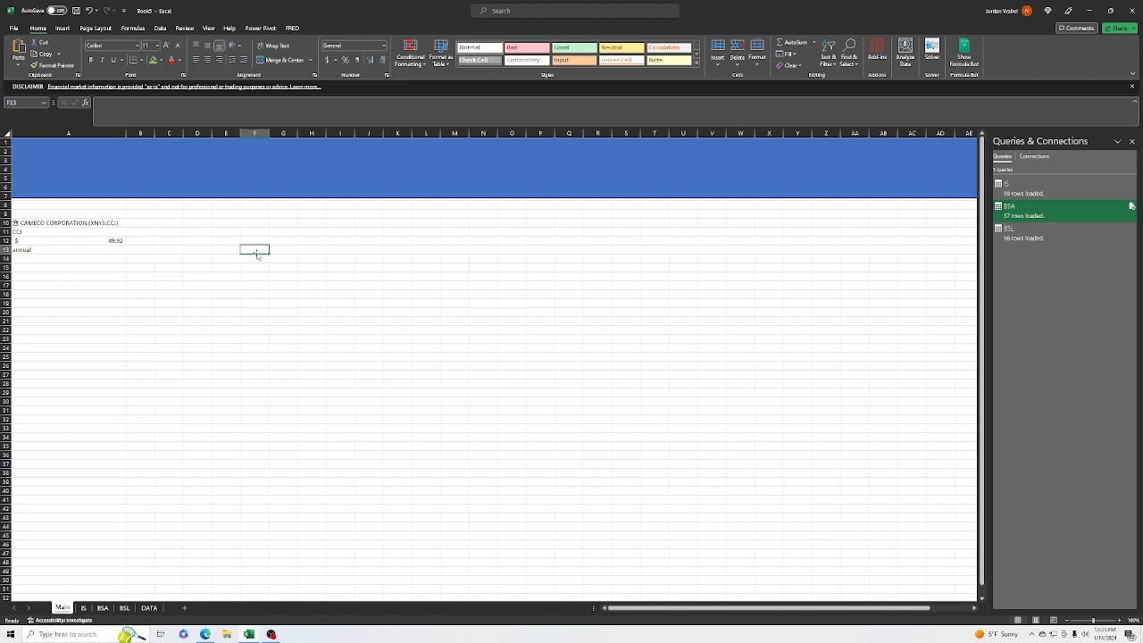
pyautogui.click(79, 264)
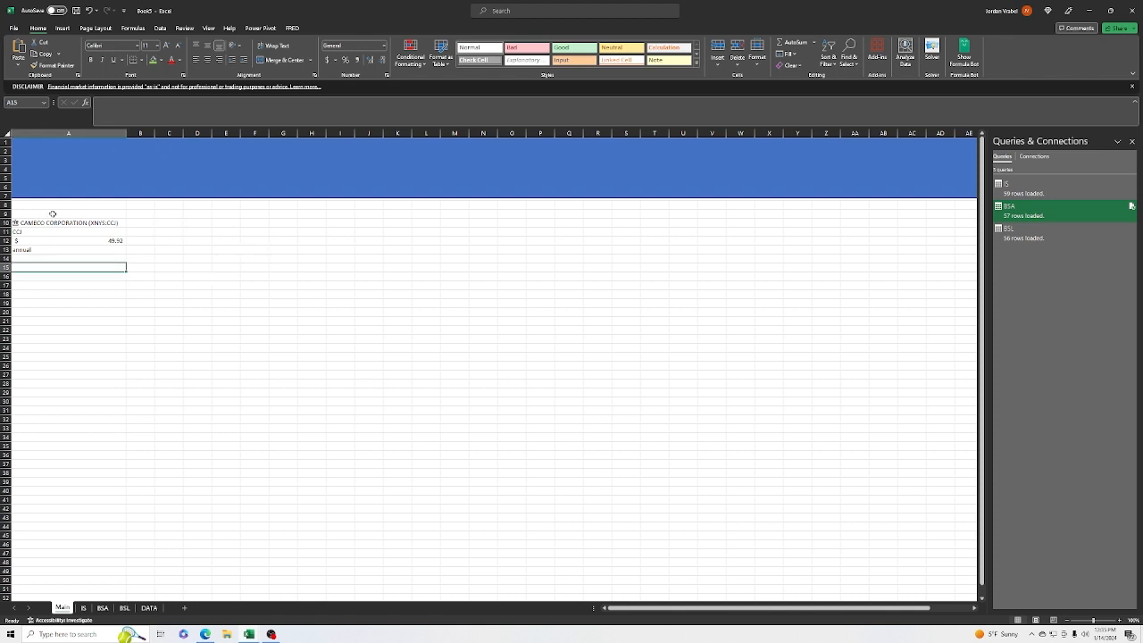
pyautogui.click(83, 608)
pyautogui.click(103, 608)
pyautogui.click(63, 608)
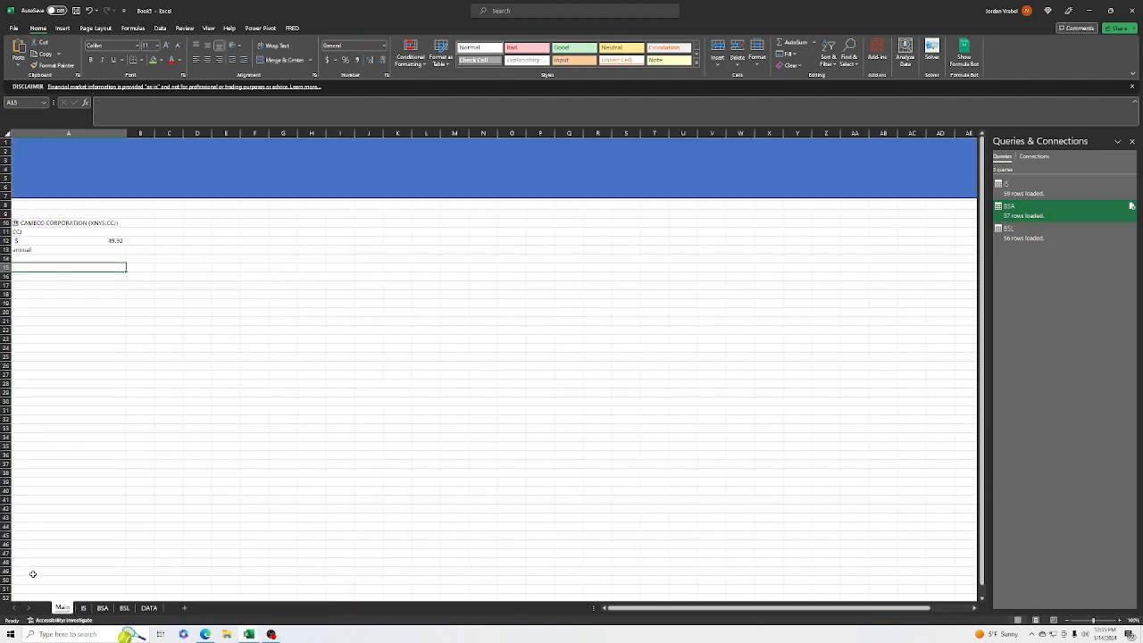